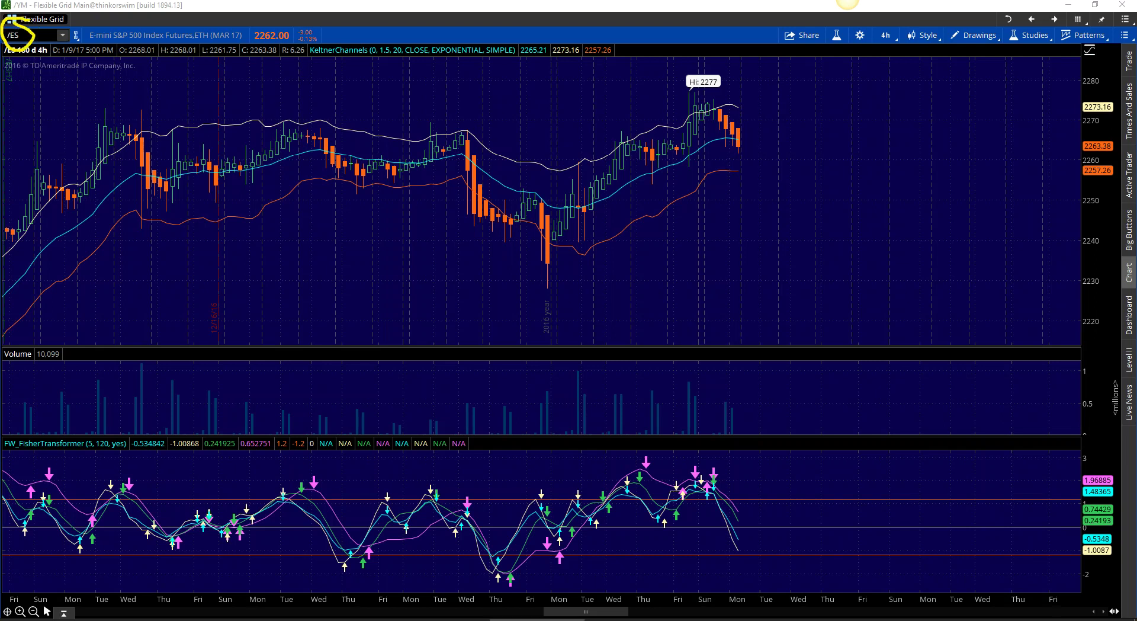
Circle the current timeframe in yellow, handwrite a note and draw long trendlines, then clear them
{"action": "mouse_move", "coordinate": [900, 24]}
{"action": "left_mouse_down"}
{"action": "mouse_move", "coordinate": [881, 21]}
{"action": "mouse_move", "coordinate": [922, 33]}
{"action": "mouse_move", "coordinate": [853, 47]}
{"action": "mouse_move", "coordinate": [834, 26]}
{"action": "left_mouse_up"}
{"action": "left_click_drag", "start_coordinate": [741, 192], "coordinate": [802, 170]}
{"action": "left_click_drag", "start_coordinate": [759, 140], "coordinate": [811, 125]}
{"action": "left_click_drag", "start_coordinate": [813, 140], "coordinate": [831, 159]}
{"action": "mouse_move", "coordinate": [883, 121]}
{"action": "left_mouse_down"}
{"action": "mouse_move", "coordinate": [932, 185]}
{"action": "mouse_move", "coordinate": [1062, 110]}
{"action": "left_mouse_up"}
{"action": "mouse_move", "coordinate": [603, 224]}
{"action": "left_mouse_down"}
{"action": "mouse_move", "coordinate": [1030, 154]}
{"action": "mouse_move", "coordinate": [1, 300]}
{"action": "left_mouse_up"}
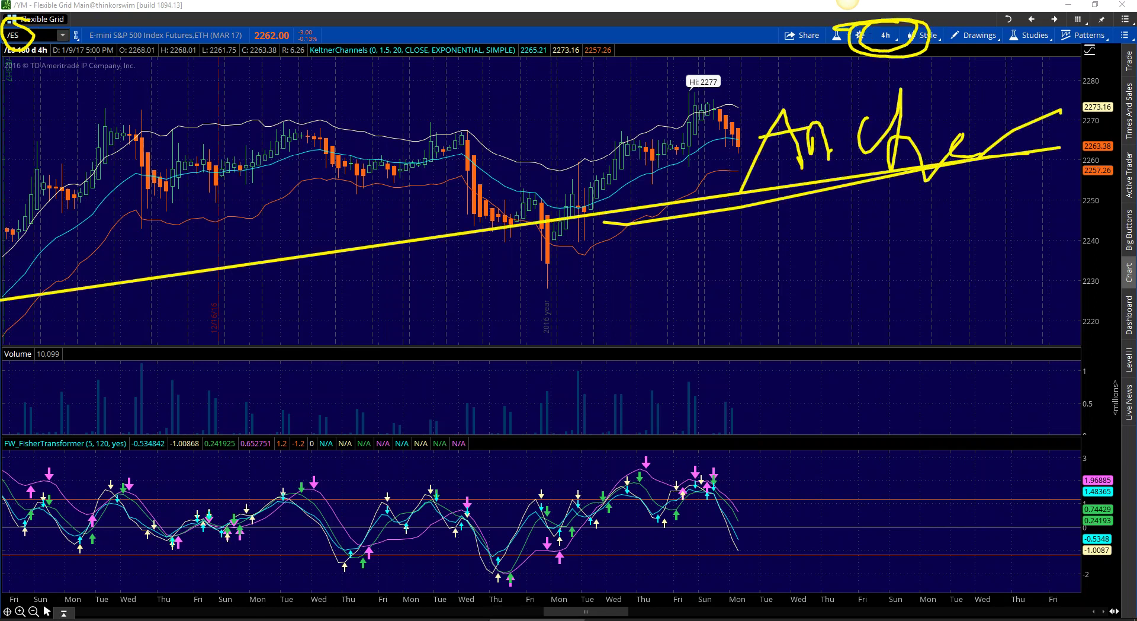
{"action": "key", "text": "Escape"}
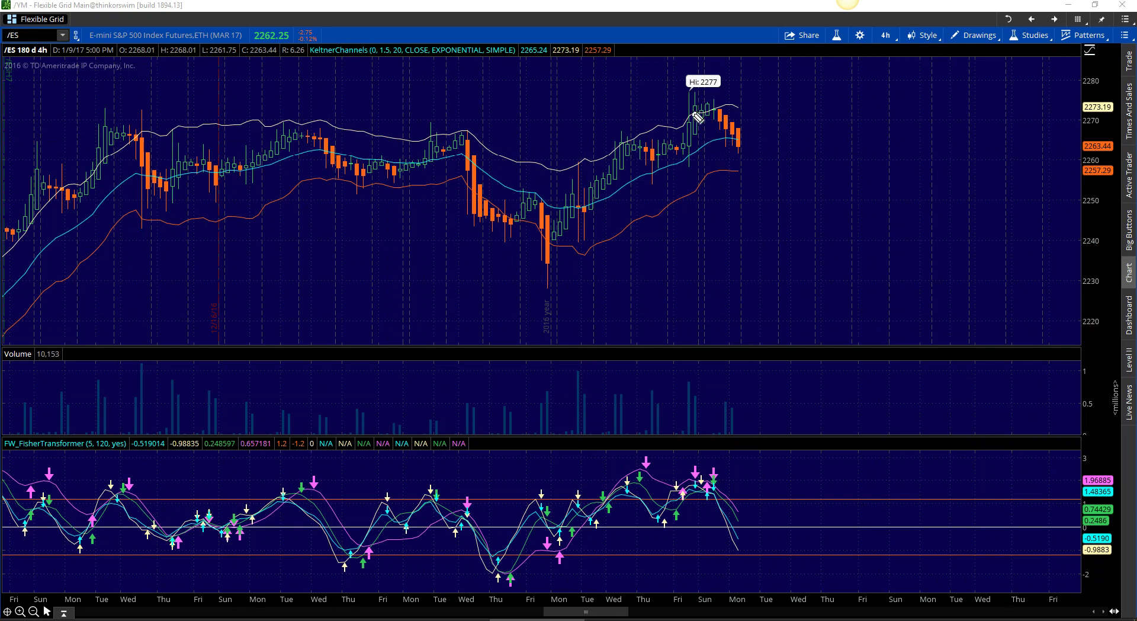
Circle the Hi: 2277 label with a note, then sketch a pullback and projected drop from the high
{"action": "mouse_move", "coordinate": [692, 90]}
{"action": "left_mouse_down"}
{"action": "mouse_move", "coordinate": [718, 88]}
{"action": "mouse_move", "coordinate": [710, 73]}
{"action": "mouse_move", "coordinate": [682, 80]}
{"action": "mouse_move", "coordinate": [781, 109]}
{"action": "mouse_move", "coordinate": [783, 67]}
{"action": "mouse_move", "coordinate": [797, 65]}
{"action": "left_mouse_up"}
{"action": "left_click_drag", "start_coordinate": [802, 76], "coordinate": [812, 83]}
{"action": "key", "text": "Escape"}
{"action": "mouse_move", "coordinate": [708, 113]}
{"action": "left_mouse_down"}
{"action": "mouse_move", "coordinate": [737, 142]}
{"action": "mouse_move", "coordinate": [687, 105]}
{"action": "mouse_move", "coordinate": [787, 174]}
{"action": "mouse_move", "coordinate": [760, 104]}
{"action": "mouse_move", "coordinate": [724, 153]}
{"action": "left_mouse_up"}
{"action": "left_click_drag", "start_coordinate": [708, 79], "coordinate": [808, 173]}
{"action": "key", "text": "Escape"}
Sketch a drop and bounce, an arc over the top candles and the latest Fisher indicator turn
{"action": "mouse_move", "coordinate": [704, 90]}
{"action": "left_mouse_down"}
{"action": "mouse_move", "coordinate": [717, 123]}
{"action": "mouse_move", "coordinate": [762, 162]}
{"action": "left_mouse_up"}
{"action": "left_click_drag", "start_coordinate": [706, 94], "coordinate": [758, 139]}
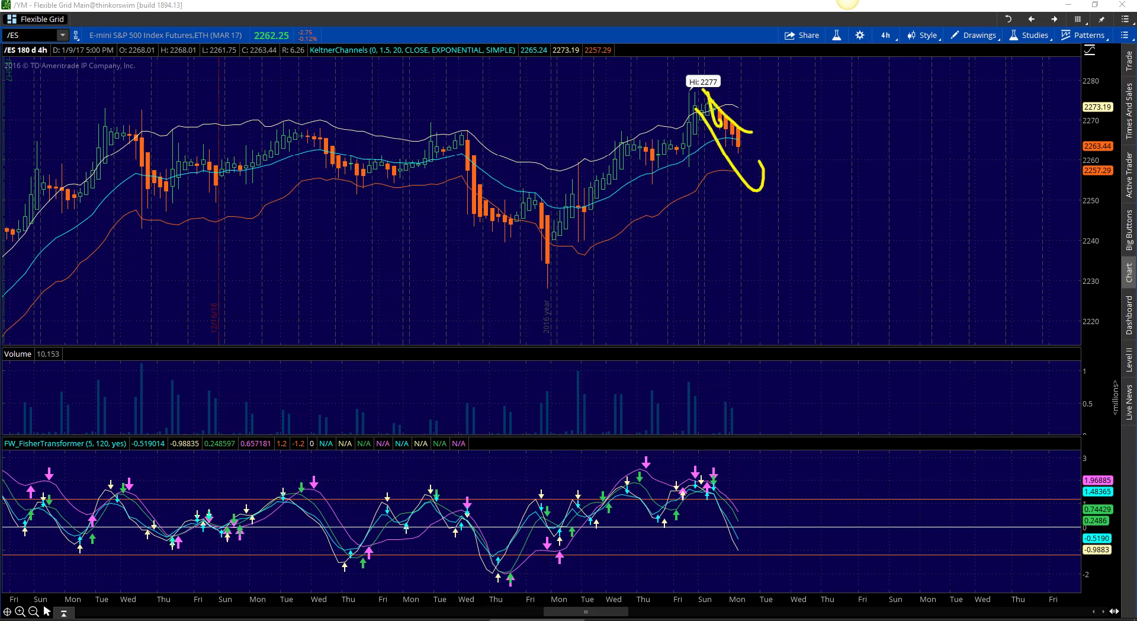
{"action": "key", "text": "Escape"}
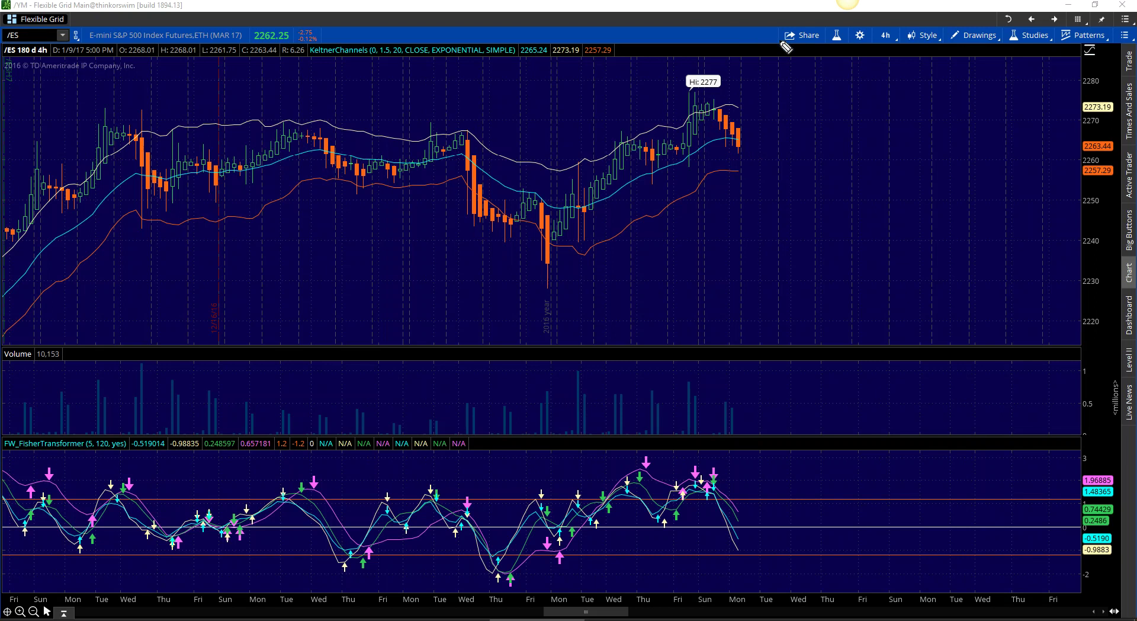
{"action": "left_click_drag", "start_coordinate": [681, 111], "coordinate": [739, 139]}
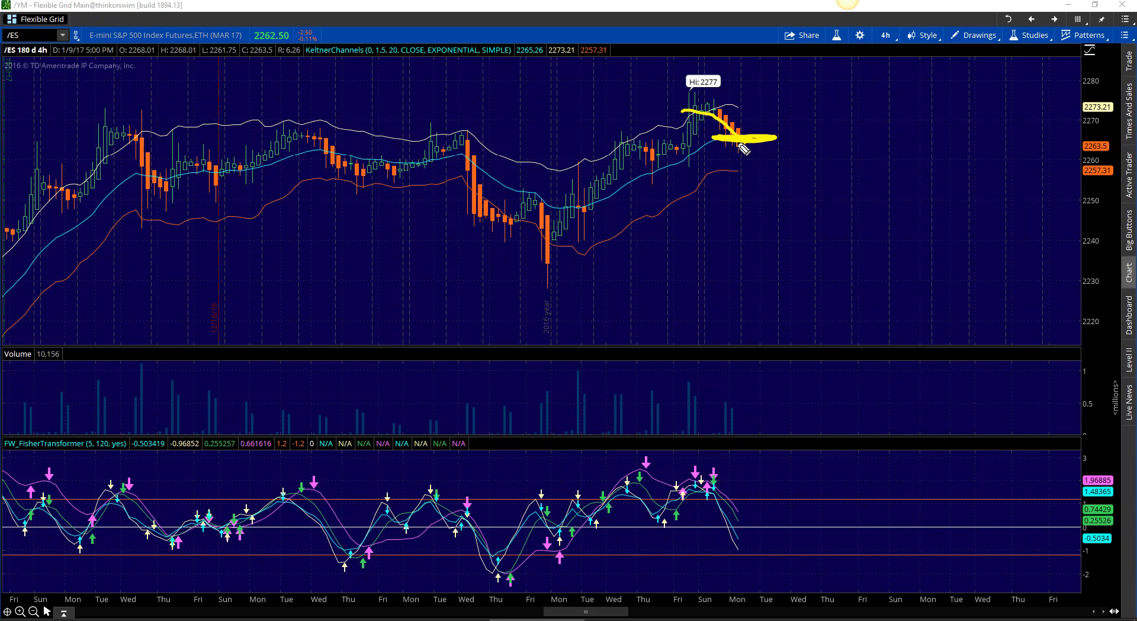
{"action": "key", "text": "e"}
{"action": "left_click_drag", "start_coordinate": [735, 154], "coordinate": [748, 144]}
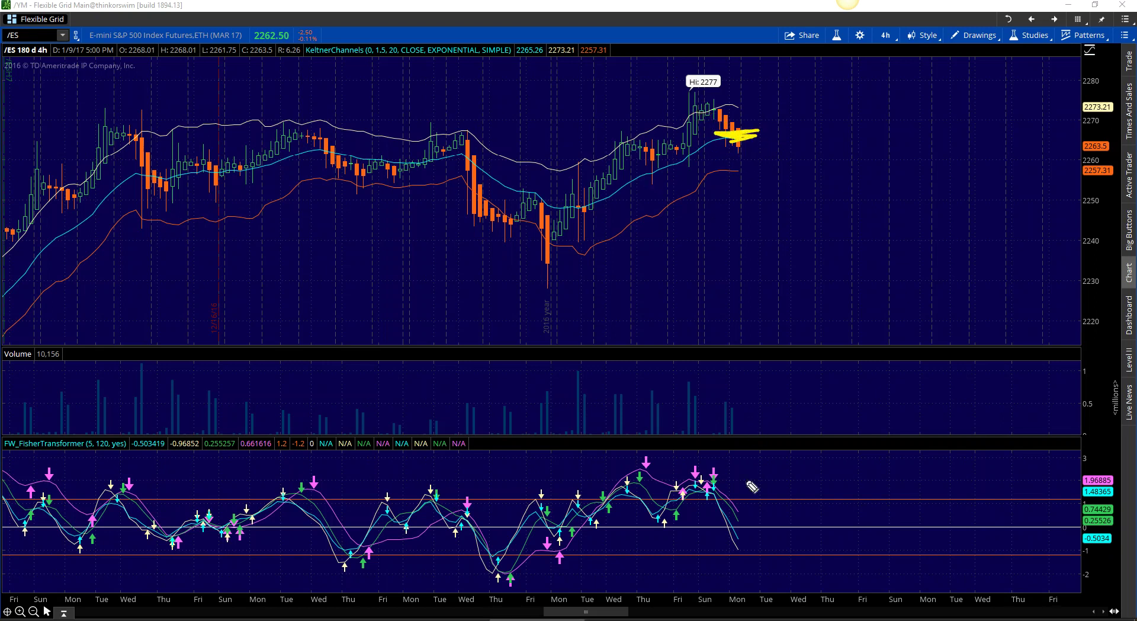
{"action": "mouse_move", "coordinate": [735, 505]}
{"action": "left_mouse_down"}
{"action": "mouse_move", "coordinate": [727, 527]}
{"action": "mouse_move", "coordinate": [740, 549]}
{"action": "mouse_move", "coordinate": [749, 511]}
{"action": "mouse_move", "coordinate": [733, 521]}
{"action": "mouse_move", "coordinate": [736, 548]}
{"action": "mouse_move", "coordinate": [740, 521]}
{"action": "mouse_move", "coordinate": [737, 542]}
{"action": "mouse_move", "coordinate": [821, 517]}
{"action": "left_mouse_up"}
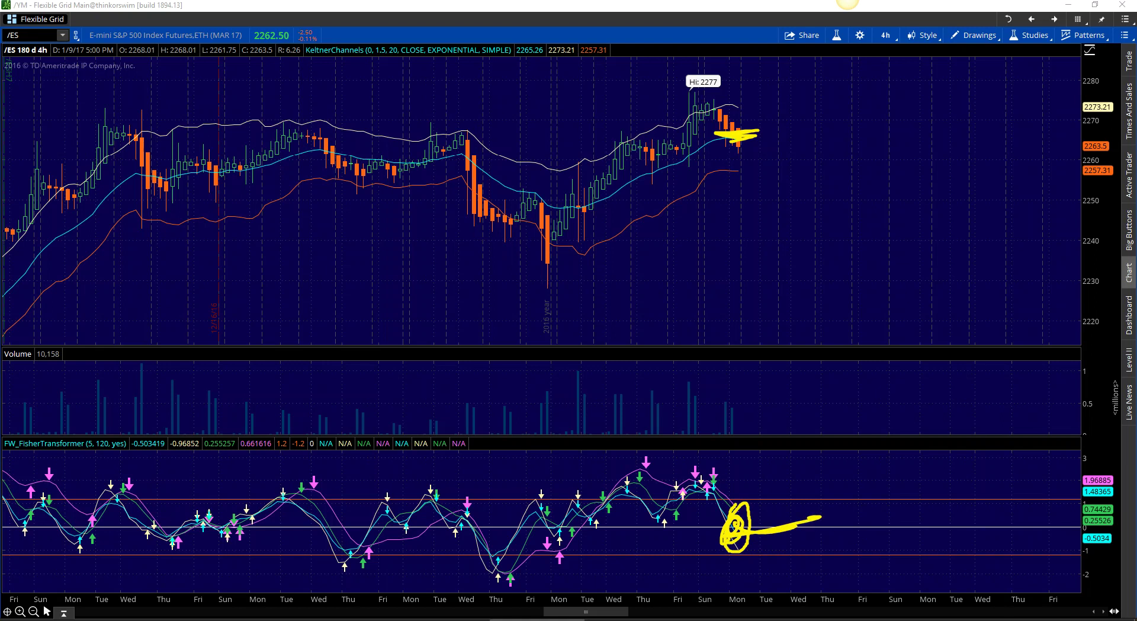
{"action": "key", "text": "Escape"}
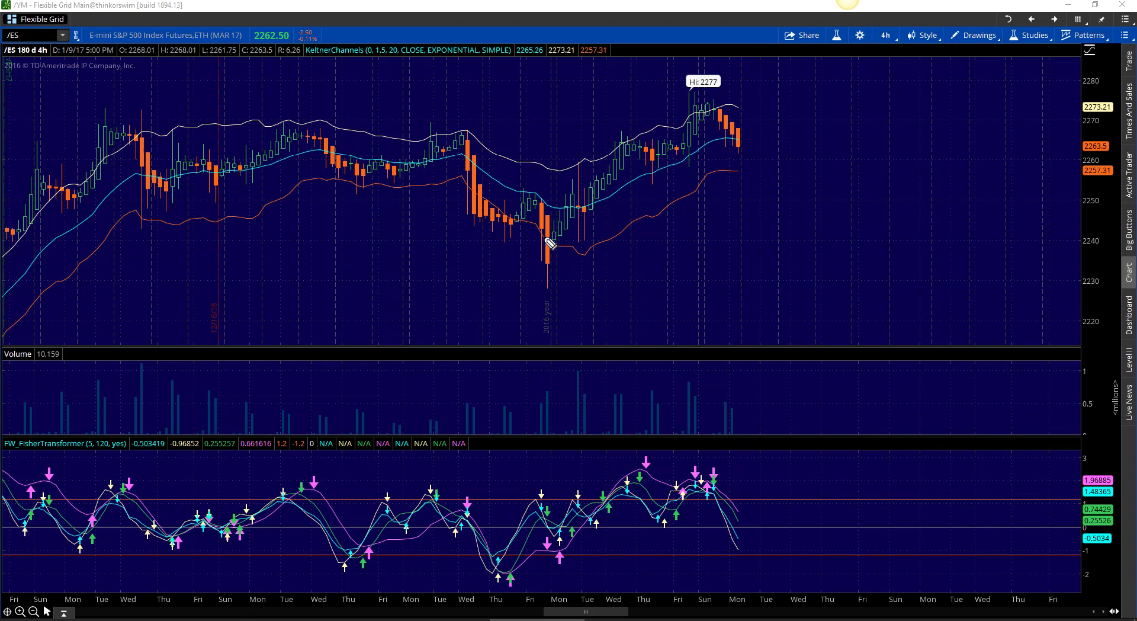
Sketch projected moves up and down from the last candle, including a drop toward 2257
{"action": "mouse_move", "coordinate": [739, 140]}
{"action": "left_mouse_down"}
{"action": "mouse_move", "coordinate": [765, 107]}
{"action": "mouse_move", "coordinate": [826, 100]}
{"action": "left_mouse_up"}
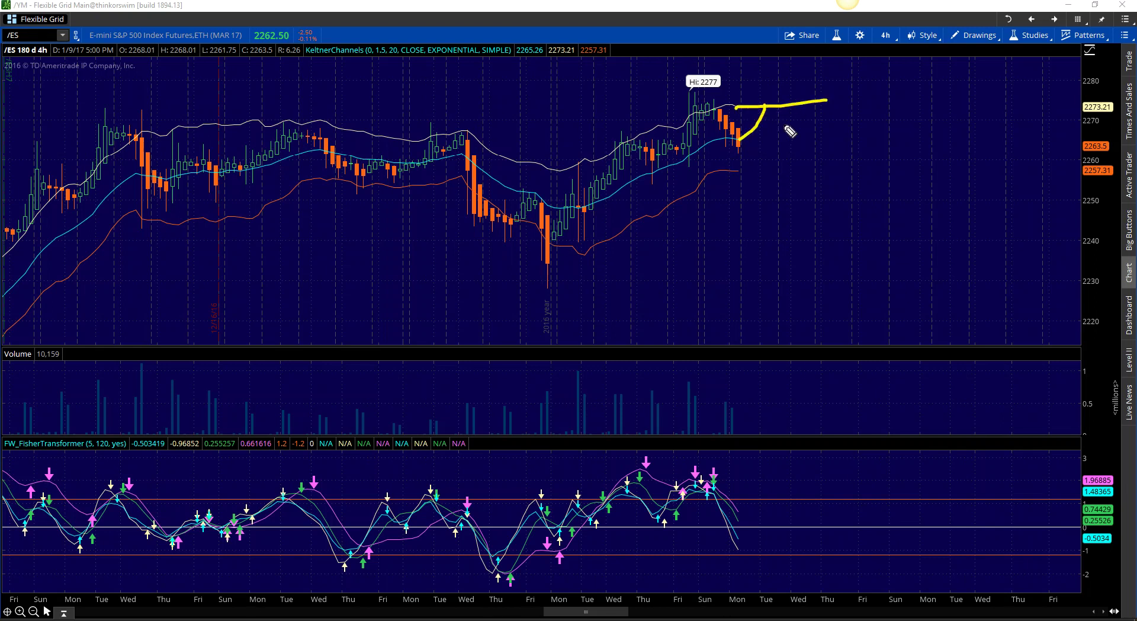
{"action": "left_click_drag", "start_coordinate": [737, 135], "coordinate": [755, 168]}
{"action": "left_click_drag", "start_coordinate": [719, 177], "coordinate": [797, 163]}
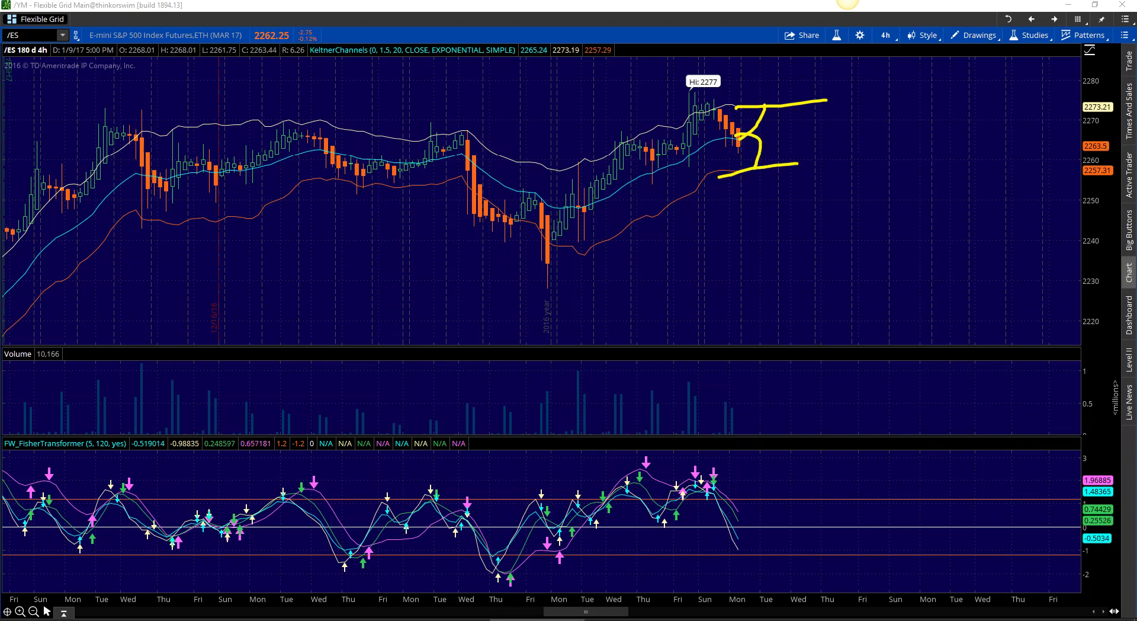
{"action": "left_click", "coordinate": [1, 255]}
{"action": "mouse_move", "coordinate": [699, 106]}
{"action": "left_mouse_down"}
{"action": "mouse_move", "coordinate": [679, 115]}
{"action": "mouse_move", "coordinate": [748, 163]}
{"action": "mouse_move", "coordinate": [786, 142]}
{"action": "left_mouse_up"}
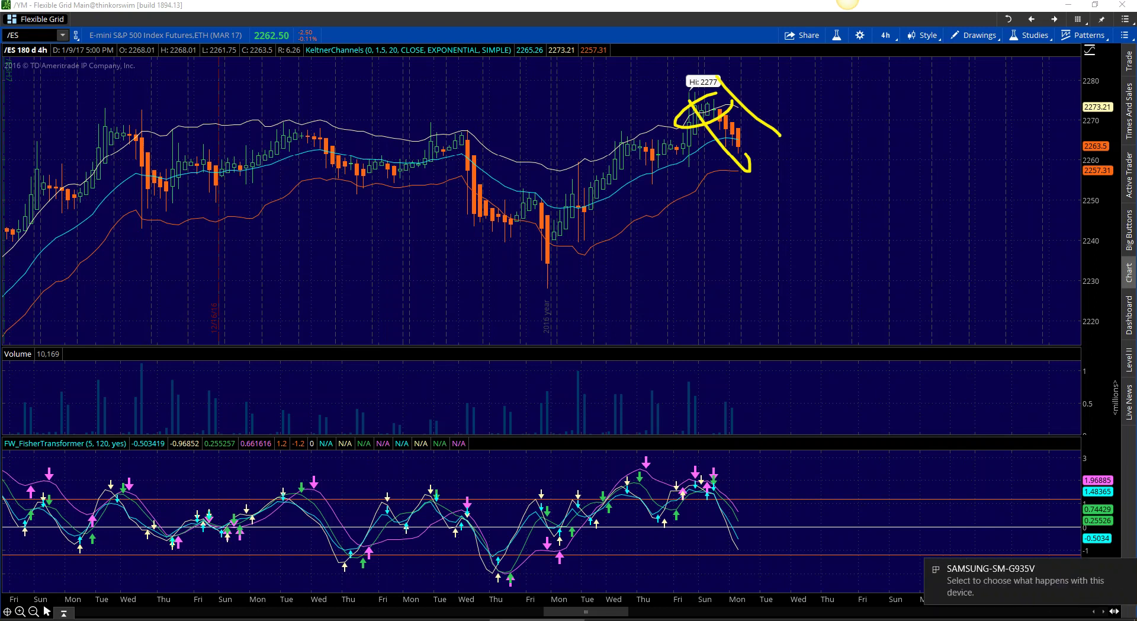
{"action": "key", "text": "Escape"}
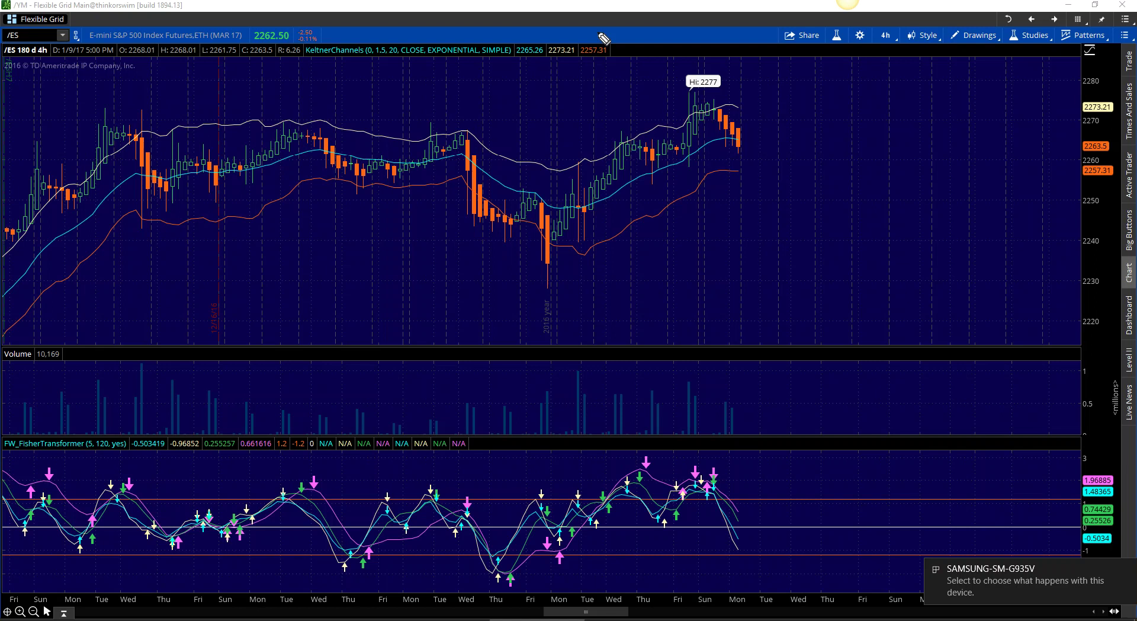
{"action": "mouse_move", "coordinate": [730, 144]}
{"action": "left_mouse_down"}
{"action": "mouse_move", "coordinate": [756, 102]}
{"action": "mouse_move", "coordinate": [807, 104]}
{"action": "left_mouse_up"}
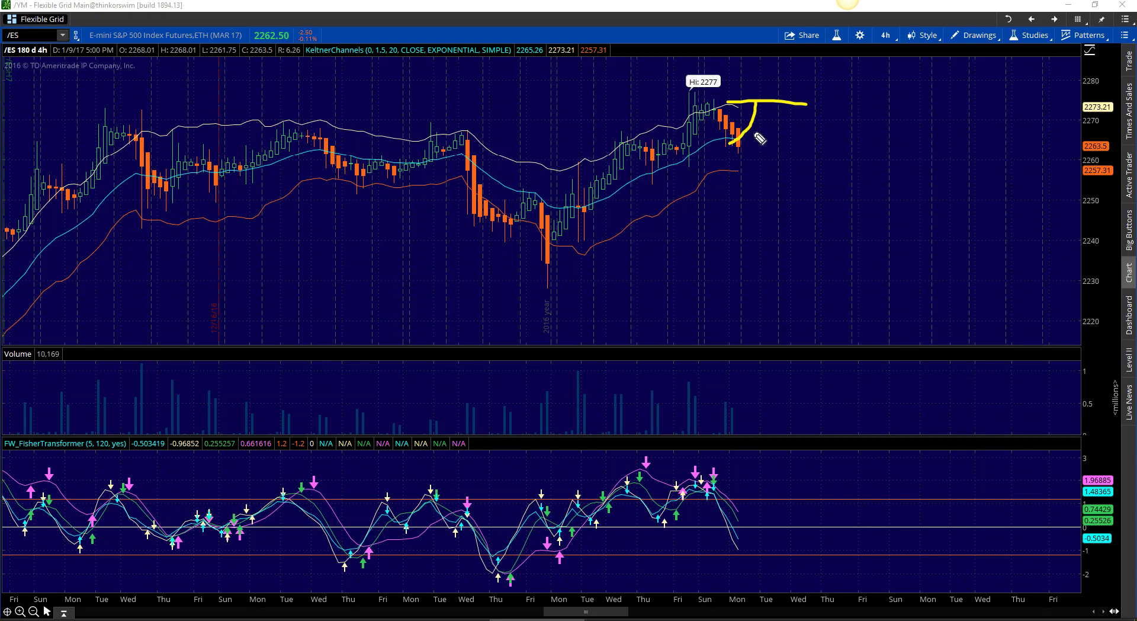
{"action": "mouse_move", "coordinate": [738, 132]}
{"action": "left_mouse_down"}
{"action": "mouse_move", "coordinate": [749, 166]}
{"action": "mouse_move", "coordinate": [768, 164]}
{"action": "left_mouse_up"}
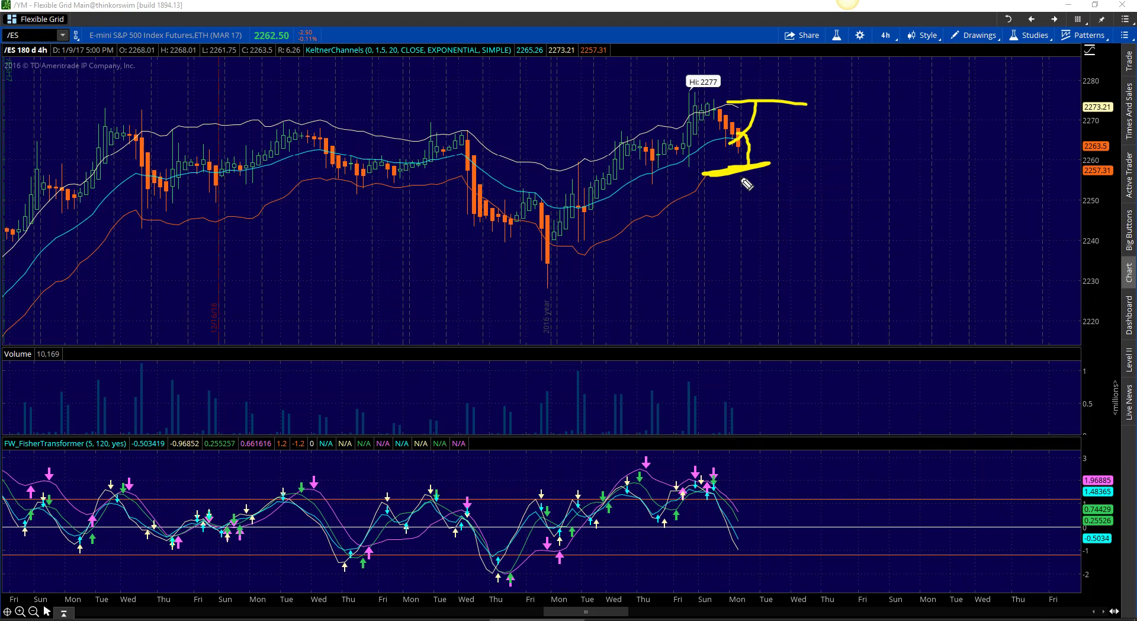
{"action": "key", "text": "Escape"}
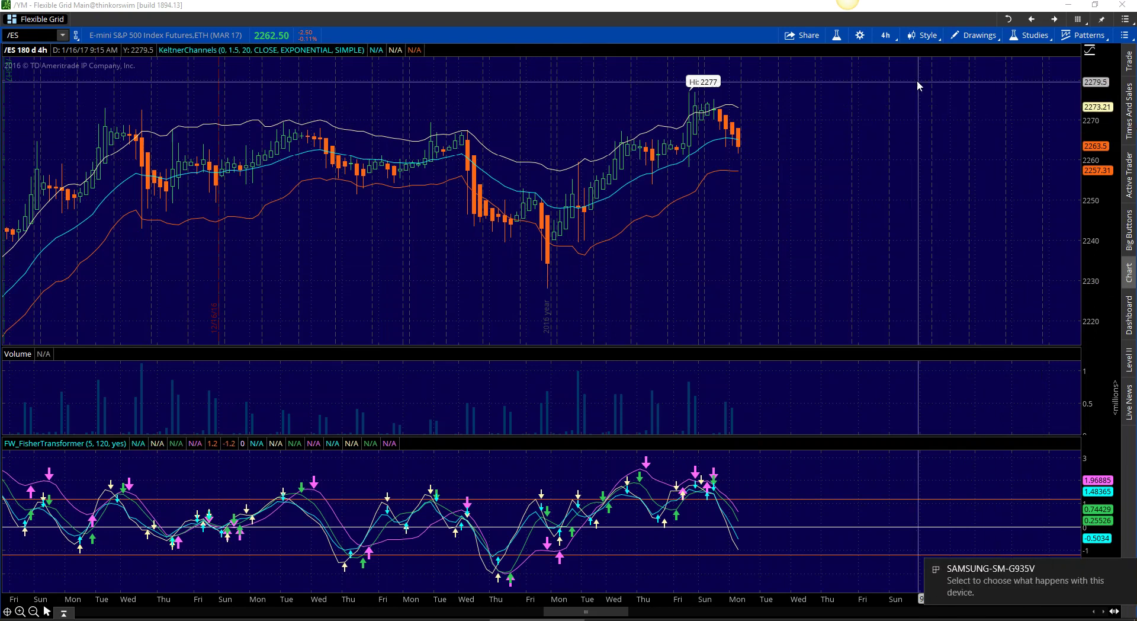
Show /ES as 30 days of 1-hour bars in the main window, spanning 12/1 to 1/23
{"action": "left_click", "coordinate": [885, 35]}
{"action": "left_click", "coordinate": [887, 126]}
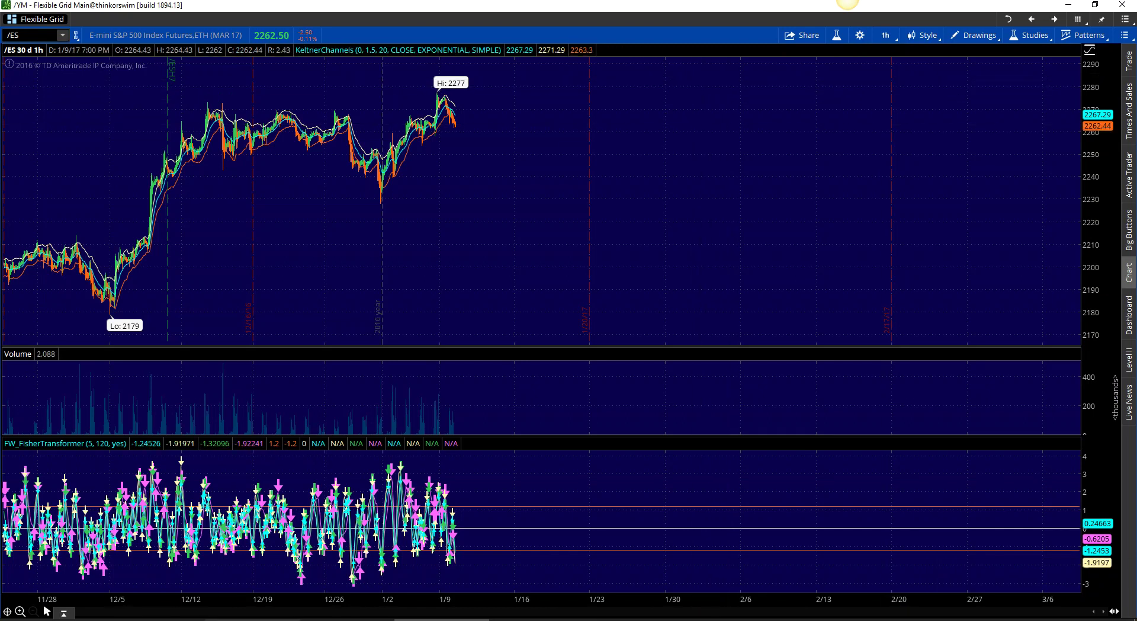
{"action": "left_click", "coordinate": [249, 620]}
{"action": "left_click_drag", "start_coordinate": [303, 144], "coordinate": [735, 161]}
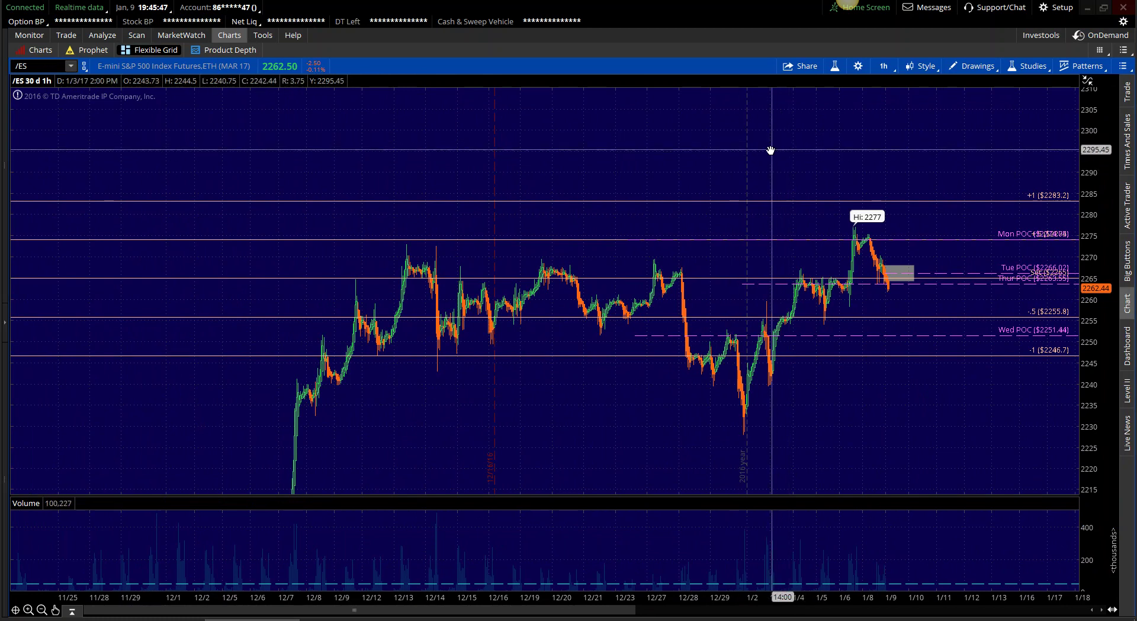
{"action": "left_click_drag", "start_coordinate": [772, 221], "coordinate": [640, 157]}
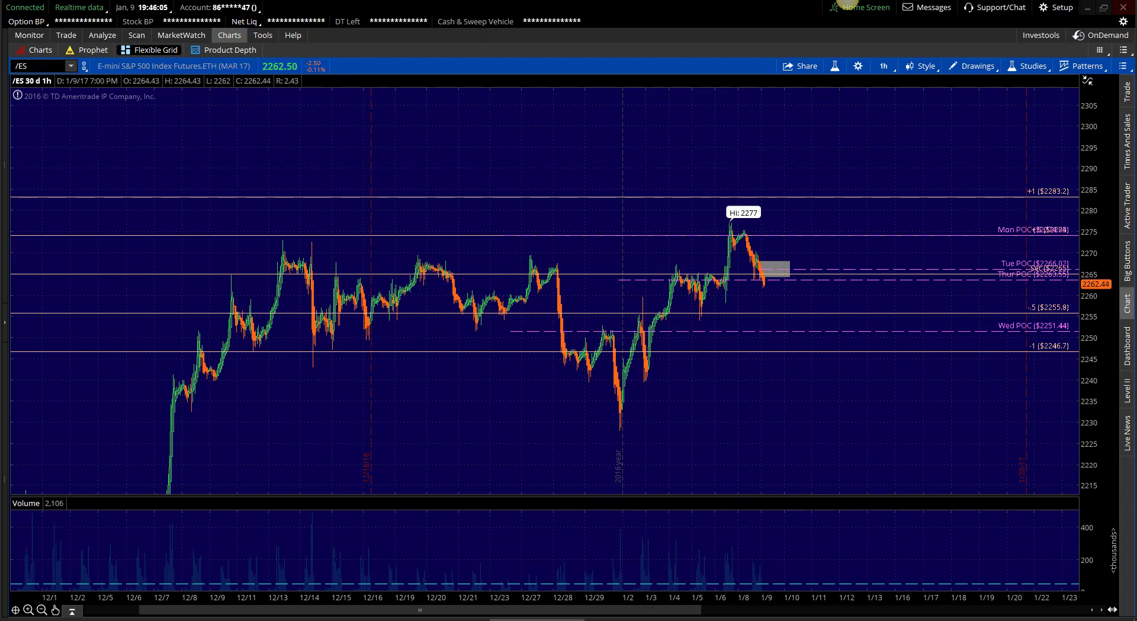
Mark the Hi: 2277 area and draw a level line joining the 1/6 and 12/13 peaks
{"action": "mouse_move", "coordinate": [783, 187]}
{"action": "left_mouse_down"}
{"action": "mouse_move", "coordinate": [776, 195]}
{"action": "mouse_move", "coordinate": [783, 186]}
{"action": "left_mouse_up"}
{"action": "mouse_move", "coordinate": [219, 202]}
{"action": "left_mouse_down"}
{"action": "mouse_move", "coordinate": [382, 187]}
{"action": "mouse_move", "coordinate": [763, 199]}
{"action": "mouse_move", "coordinate": [754, 223]}
{"action": "mouse_move", "coordinate": [740, 200]}
{"action": "mouse_move", "coordinate": [735, 224]}
{"action": "left_mouse_up"}
{"action": "key", "text": "Escape"}
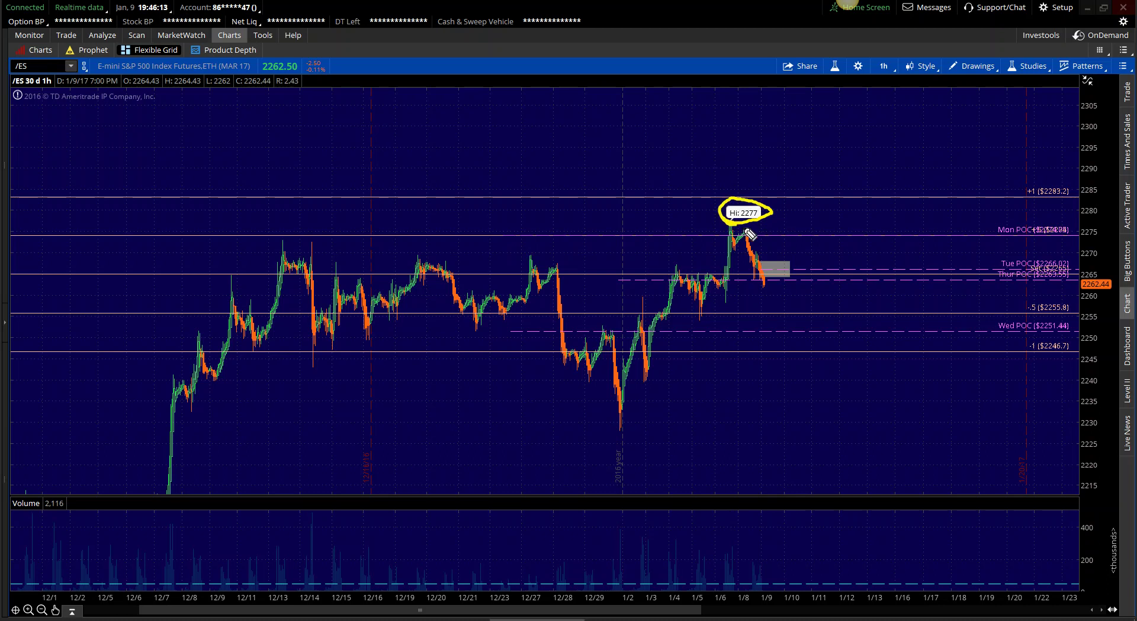
{"action": "key", "text": "Escape"}
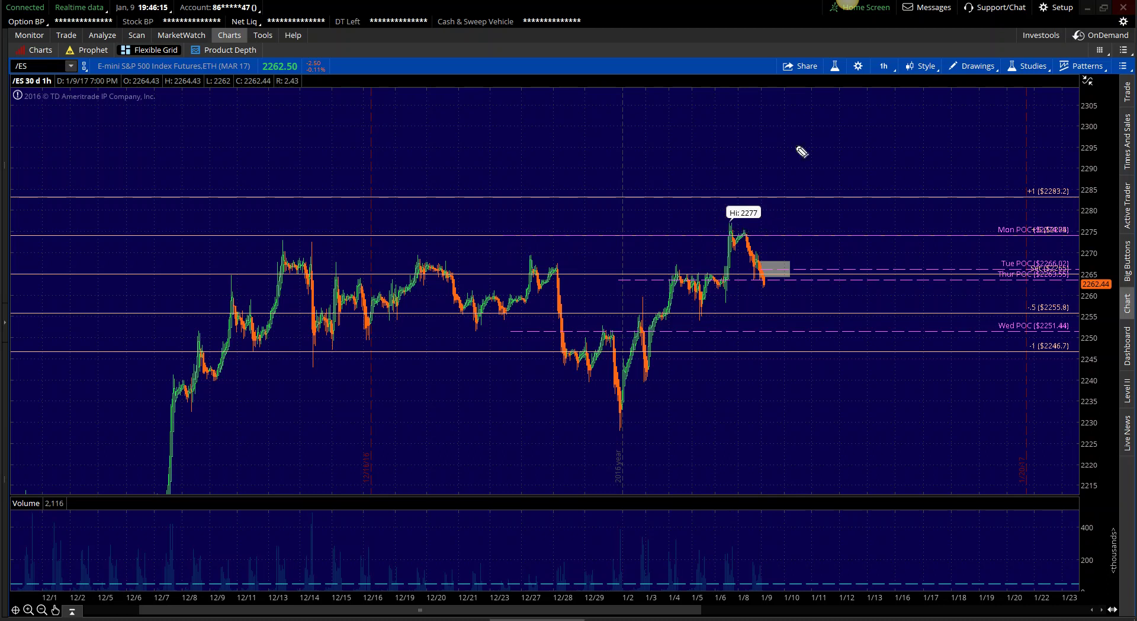
{"action": "left_click_drag", "start_coordinate": [783, 187], "coordinate": [838, 200]}
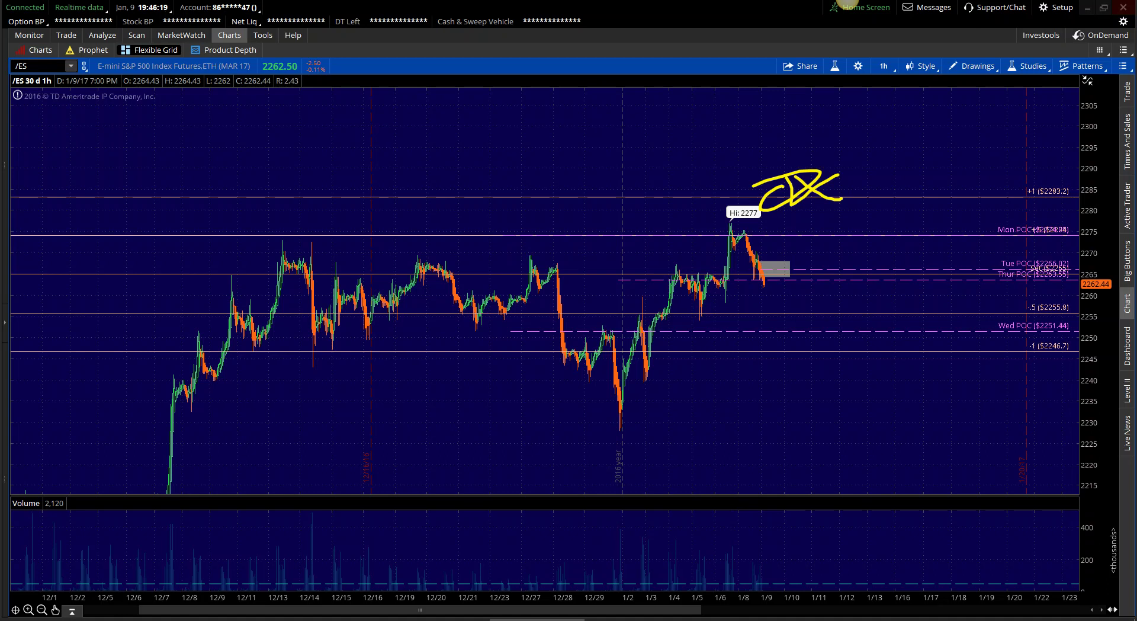
{"action": "key", "text": "e"}
{"action": "left_click_drag", "start_coordinate": [745, 233], "coordinate": [783, 234]}
{"action": "left_click_drag", "start_coordinate": [264, 235], "coordinate": [315, 238]}
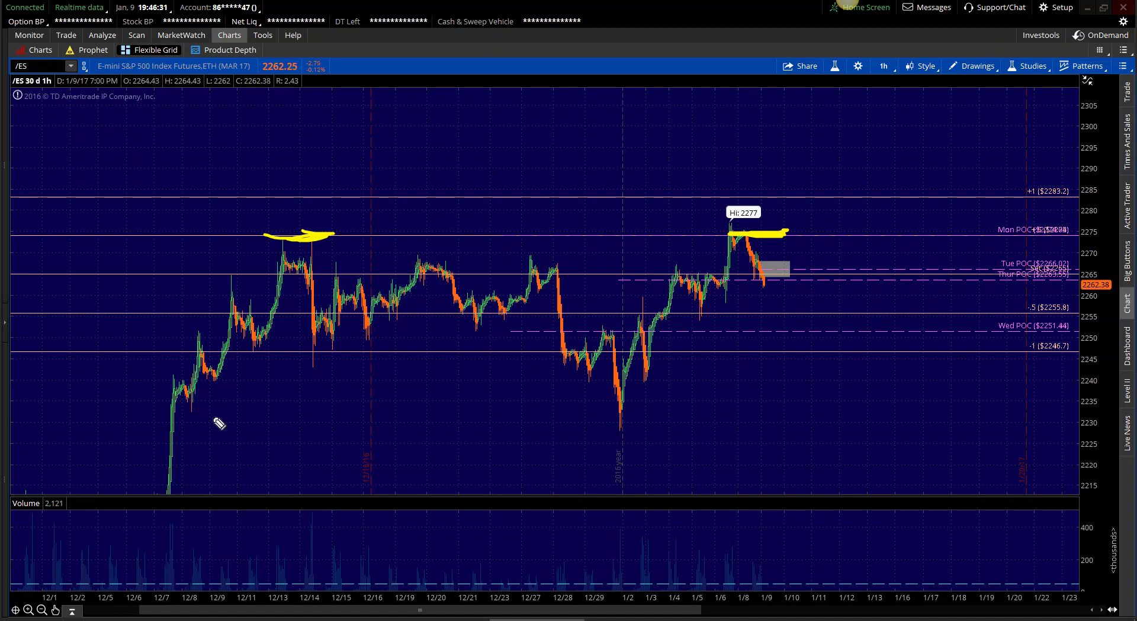
{"action": "key", "text": "Escape"}
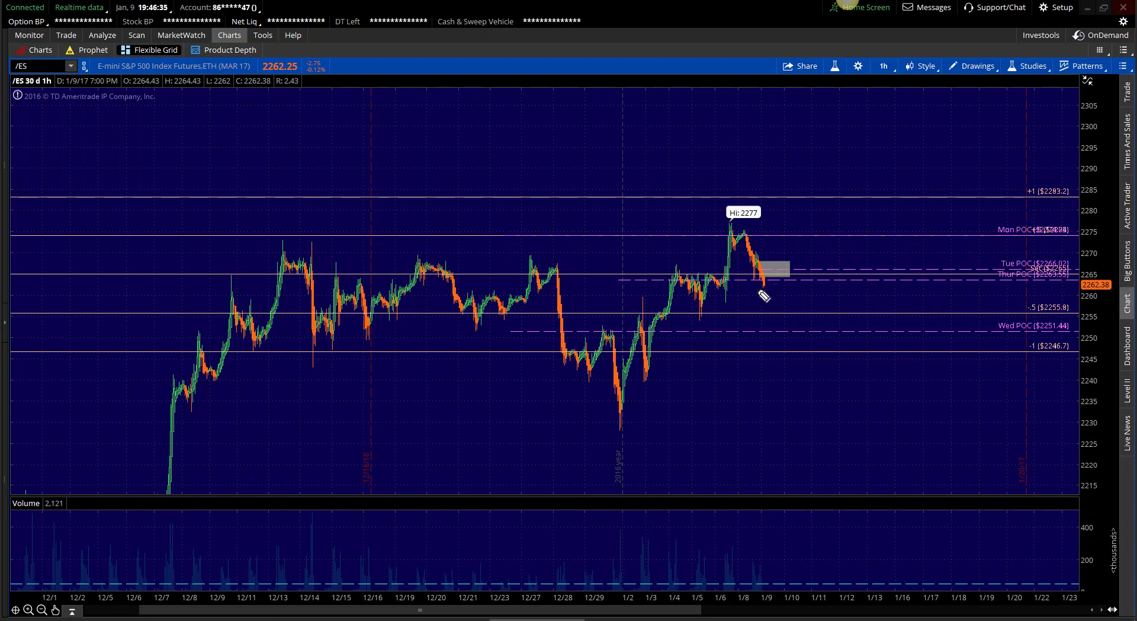
Trace a move up to the 2275 level with a handwritten note beside it
{"action": "mouse_move", "coordinate": [764, 283]}
{"action": "left_mouse_down"}
{"action": "mouse_move", "coordinate": [771, 246]}
{"action": "mouse_move", "coordinate": [796, 233]}
{"action": "mouse_move", "coordinate": [739, 236]}
{"action": "left_mouse_up"}
{"action": "left_click_drag", "start_coordinate": [804, 220], "coordinate": [809, 220]}
{"action": "mouse_move", "coordinate": [815, 223]}
{"action": "left_mouse_down"}
{"action": "mouse_move", "coordinate": [814, 242]}
{"action": "mouse_move", "coordinate": [837, 216]}
{"action": "left_mouse_up"}
{"action": "left_click_drag", "start_coordinate": [825, 236], "coordinate": [845, 232]}
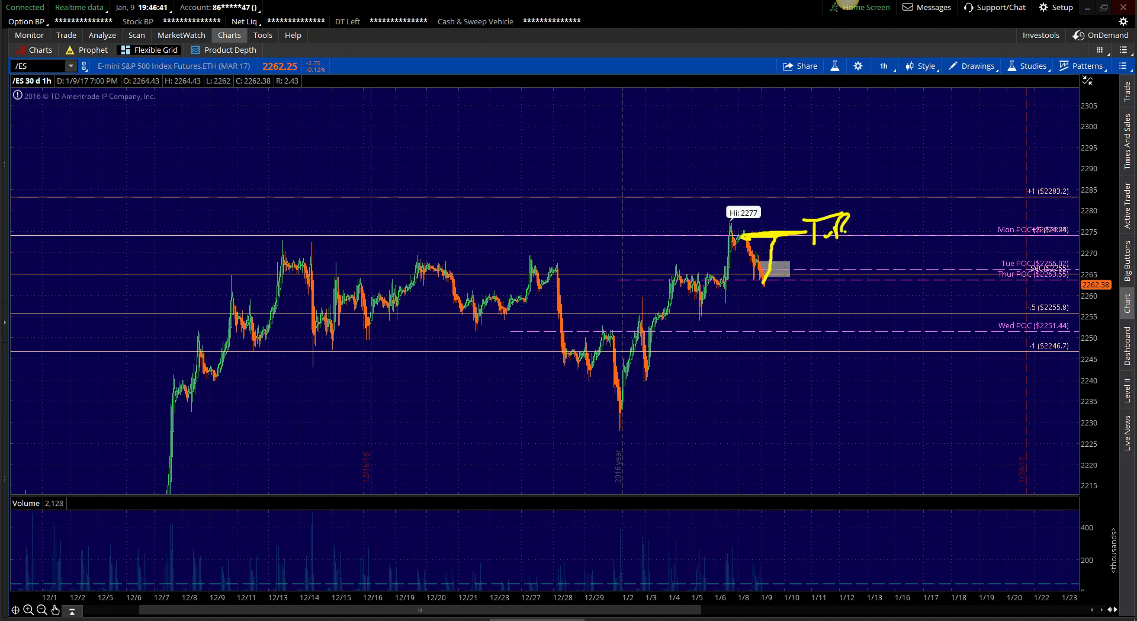
{"action": "key", "text": "Escape"}
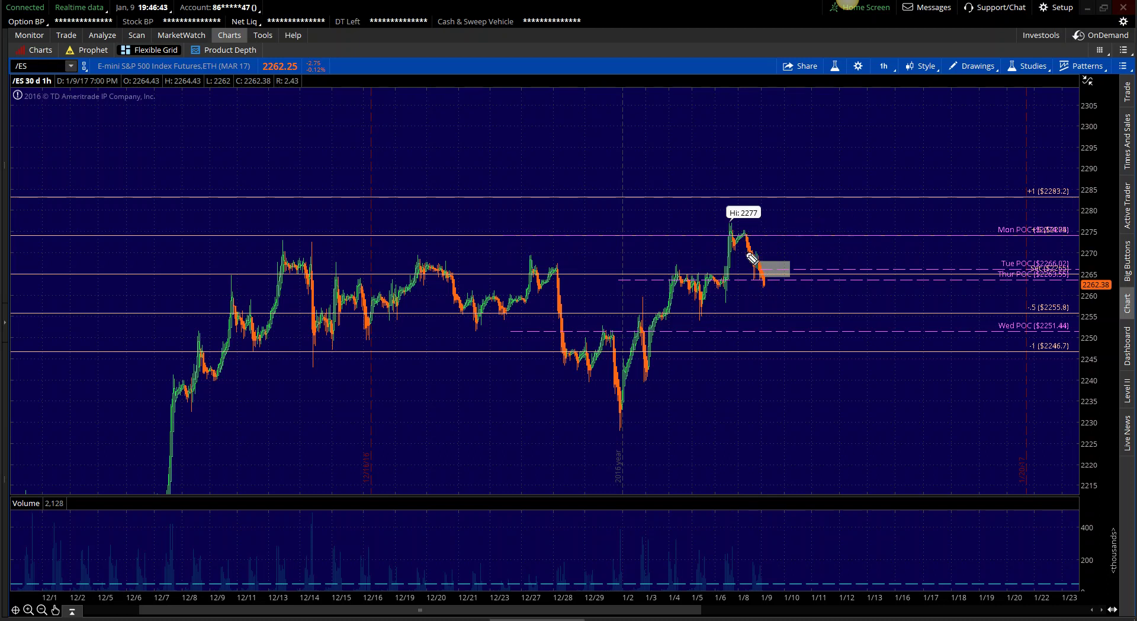
Line the December highs against the latest bars, then sketch a projected dip below them
{"action": "left_click_drag", "start_coordinate": [754, 261], "coordinate": [809, 260]}
{"action": "left_click_drag", "start_coordinate": [283, 258], "coordinate": [646, 243]}
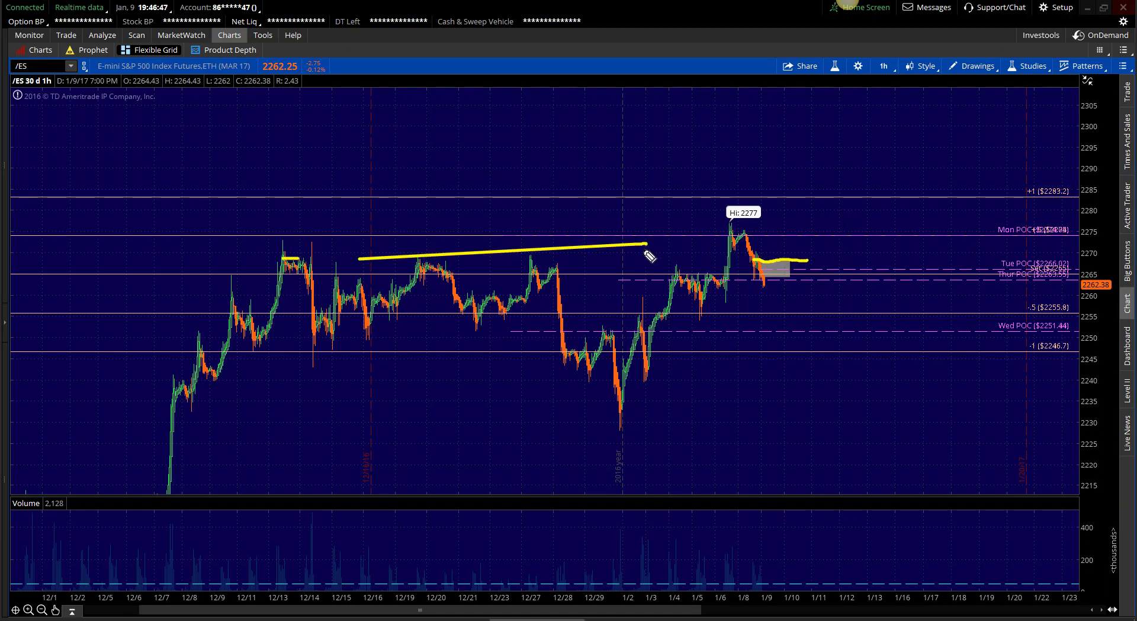
{"action": "key", "text": "Escape"}
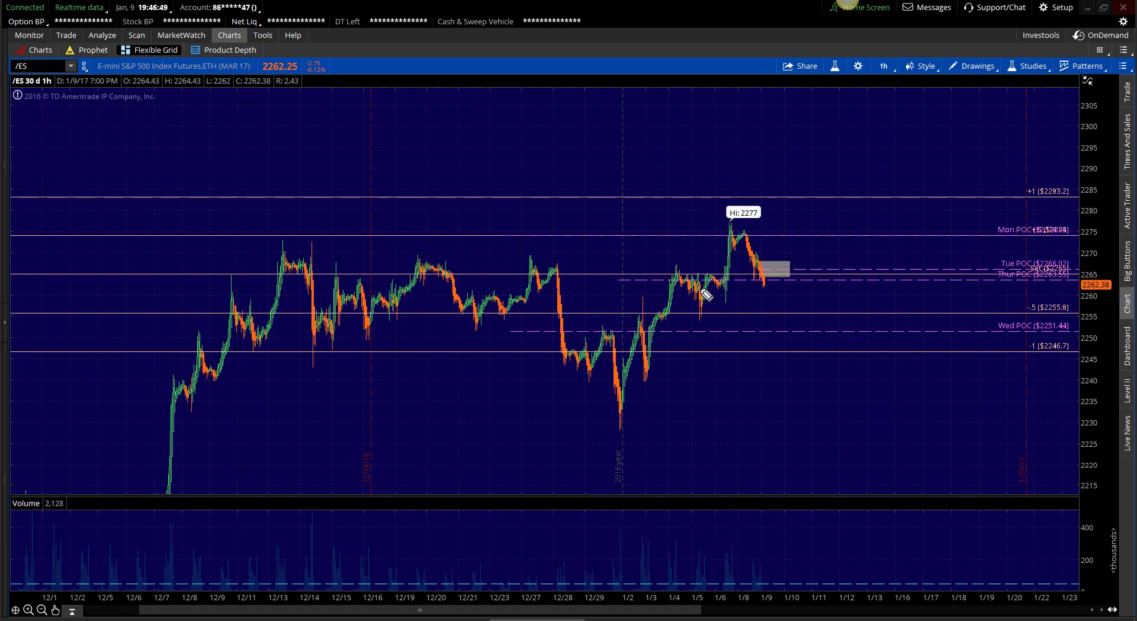
{"action": "mouse_move", "coordinate": [758, 270]}
{"action": "left_mouse_down"}
{"action": "mouse_move", "coordinate": [777, 315]}
{"action": "mouse_move", "coordinate": [764, 314]}
{"action": "mouse_move", "coordinate": [791, 308]}
{"action": "left_mouse_up"}
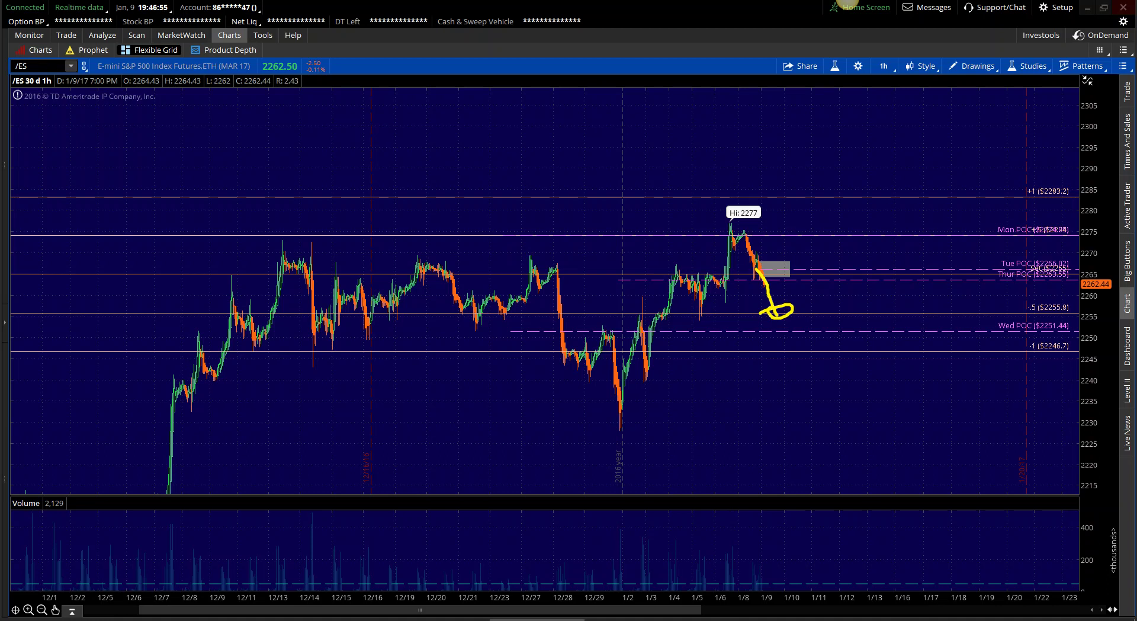
{"action": "left_click", "coordinate": [880, 66]}
{"action": "left_click", "coordinate": [861, 132]}
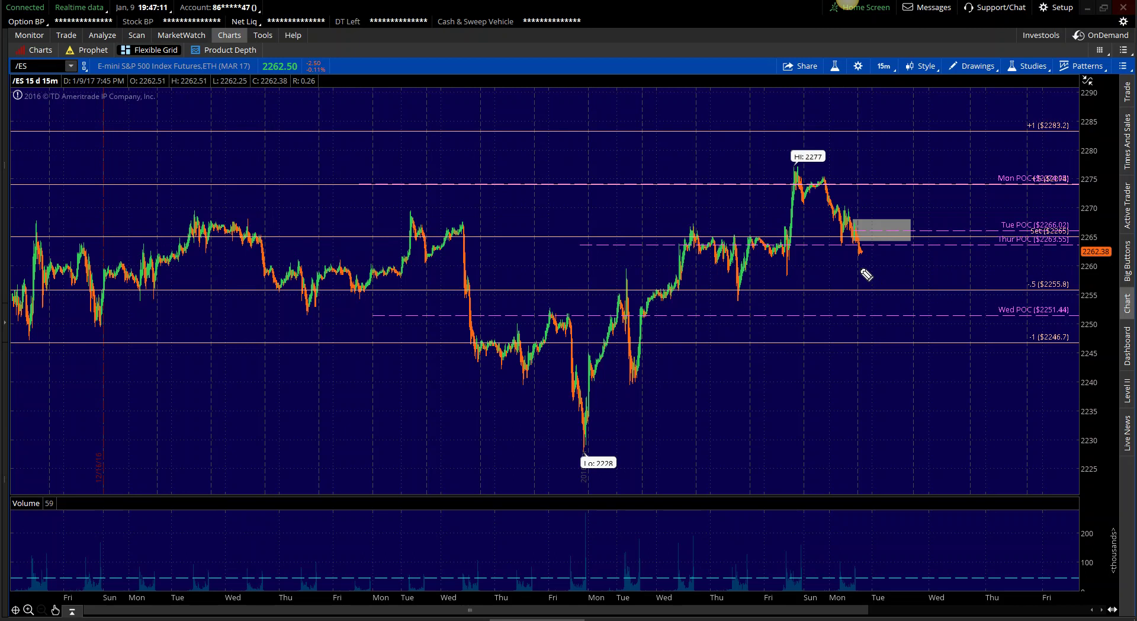
{"action": "left_click_drag", "start_coordinate": [855, 267], "coordinate": [912, 266]}
{"action": "left_click_drag", "start_coordinate": [806, 265], "coordinate": [694, 264]}
{"action": "left_click", "coordinate": [677, 267]}
{"action": "left_click_drag", "start_coordinate": [617, 267], "coordinate": [646, 266]}
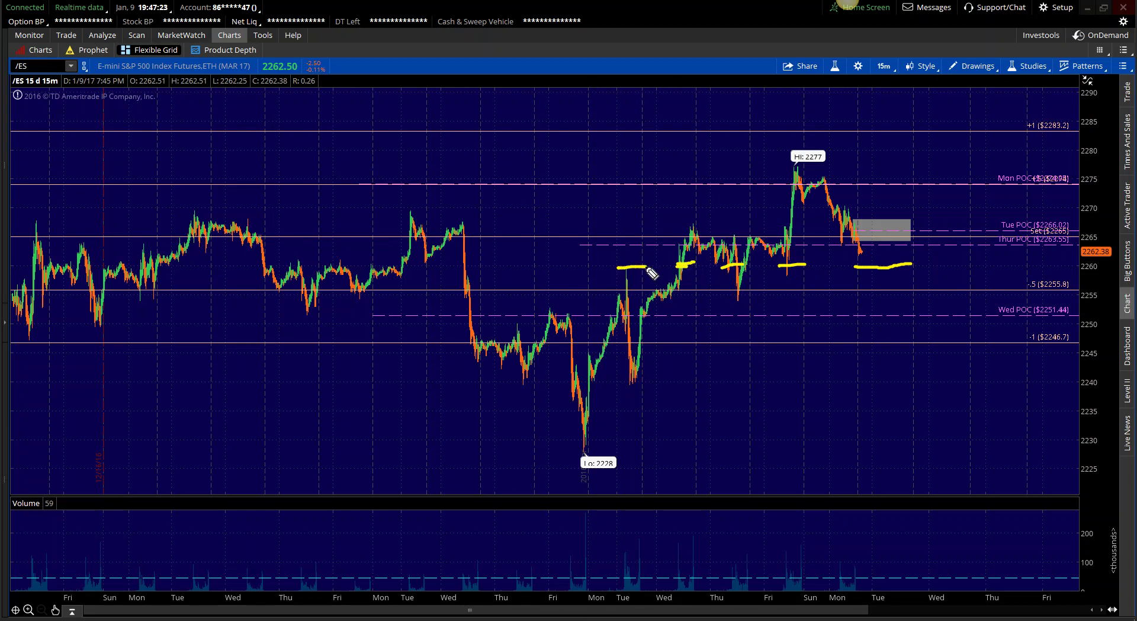
{"action": "mouse_move", "coordinate": [451, 265]}
{"action": "left_mouse_down"}
{"action": "mouse_move", "coordinate": [497, 275]}
{"action": "mouse_move", "coordinate": [440, 263]}
{"action": "left_mouse_up"}
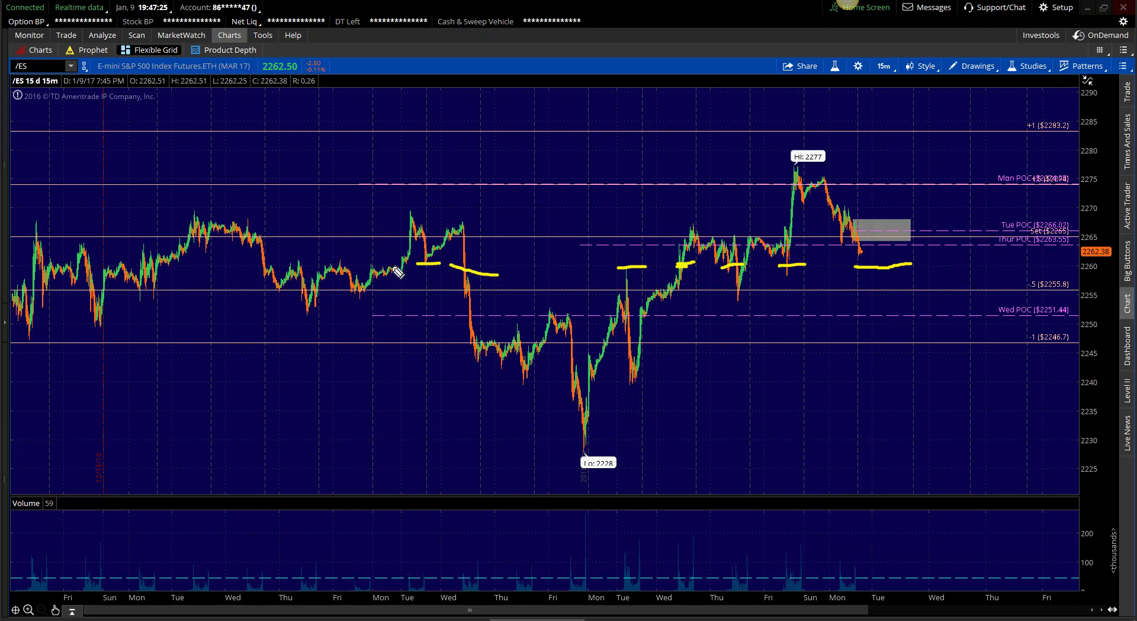
{"action": "left_click_drag", "start_coordinate": [370, 263], "coordinate": [433, 271]}
{"action": "left_click_drag", "start_coordinate": [276, 261], "coordinate": [359, 268]}
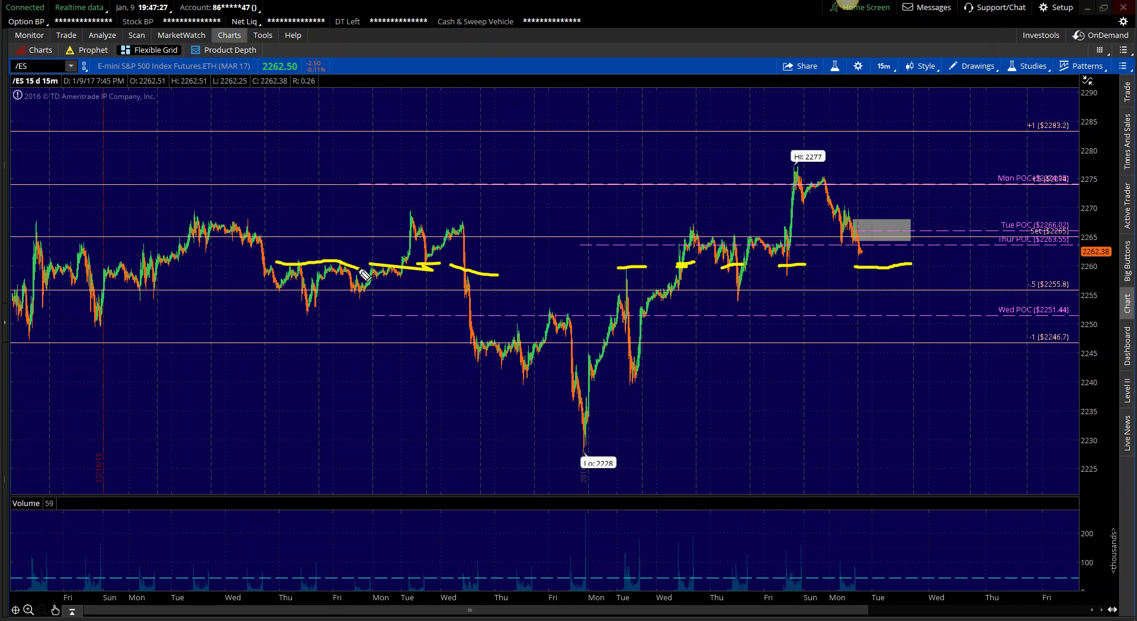
{"action": "mouse_move", "coordinate": [94, 263]}
{"action": "left_mouse_down"}
{"action": "mouse_move", "coordinate": [171, 264]}
{"action": "mouse_move", "coordinate": [129, 259]}
{"action": "left_mouse_up"}
{"action": "left_click_drag", "start_coordinate": [29, 259], "coordinate": [92, 260]}
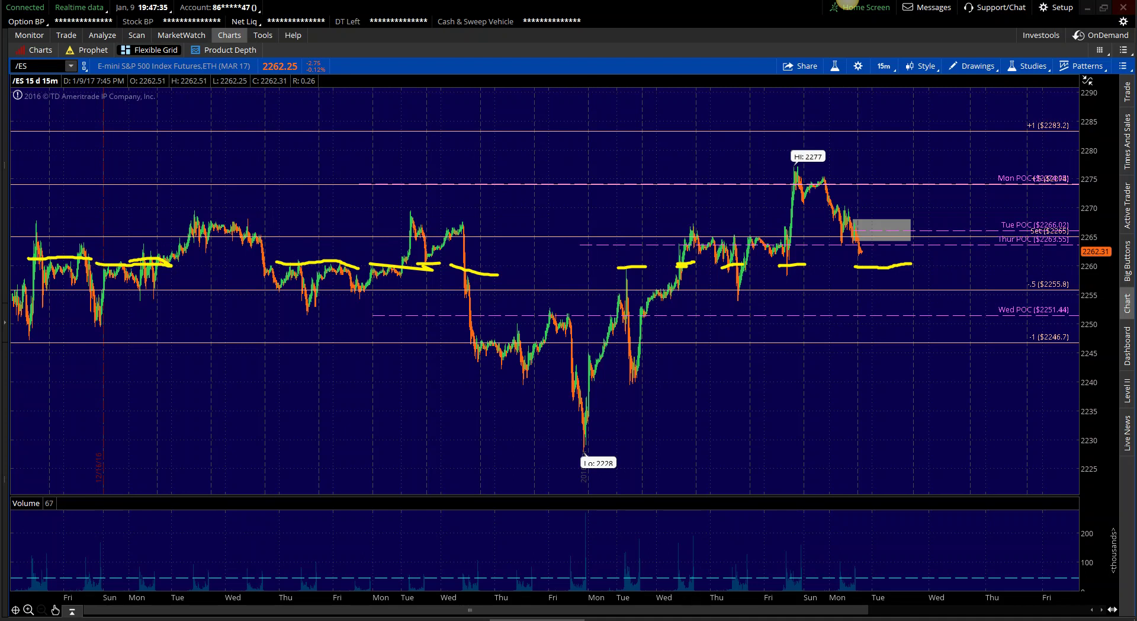
{"action": "left_click", "coordinate": [685, 167]}
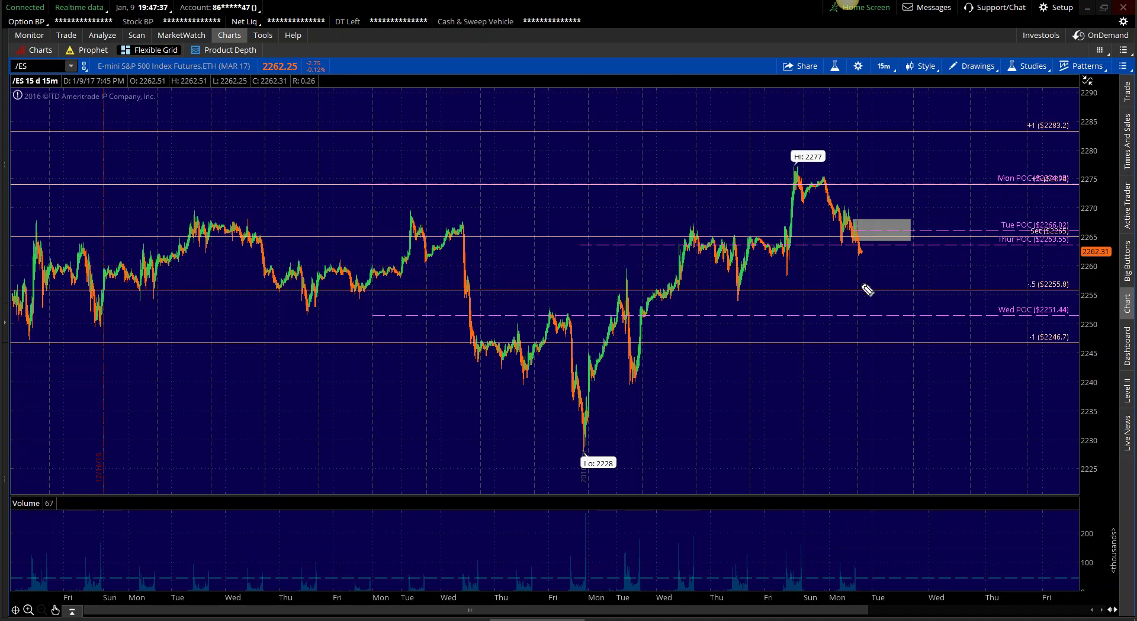
{"action": "left_click_drag", "start_coordinate": [856, 245], "coordinate": [897, 284]}
{"action": "mouse_move", "coordinate": [1019, 271]}
{"action": "left_mouse_down"}
{"action": "mouse_move", "coordinate": [998, 290]}
{"action": "mouse_move", "coordinate": [1106, 285]}
{"action": "mouse_move", "coordinate": [1014, 283]}
{"action": "left_mouse_up"}
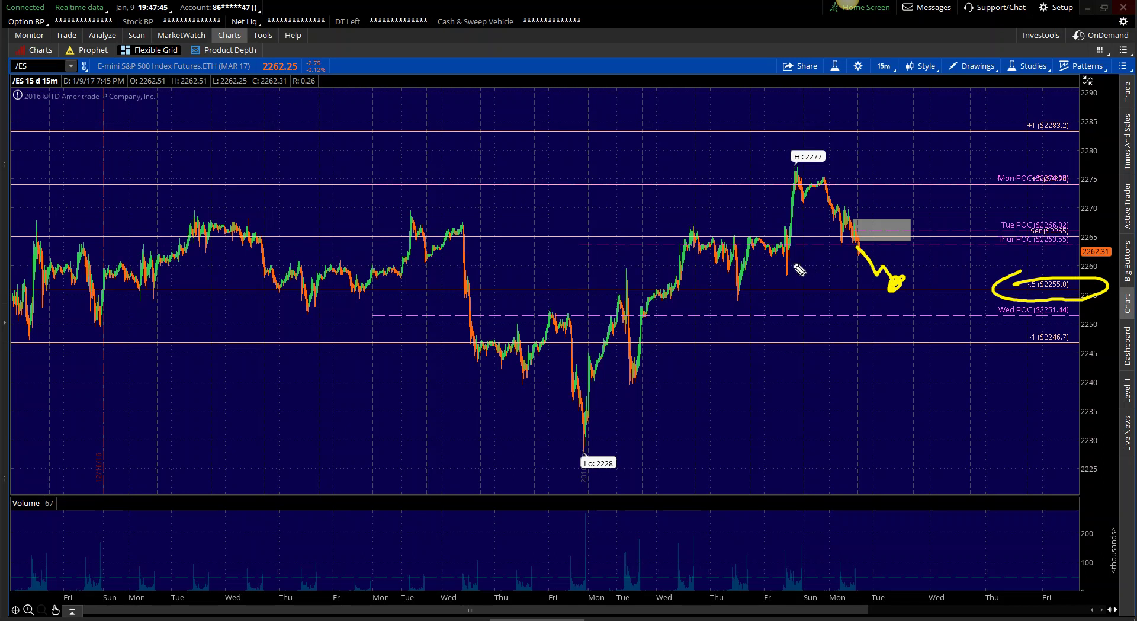
{"action": "left_click_drag", "start_coordinate": [740, 294], "coordinate": [617, 285]}
{"action": "left_click_drag", "start_coordinate": [487, 289], "coordinate": [276, 287]}
{"action": "left_click_drag", "start_coordinate": [18, 286], "coordinate": [108, 286]}
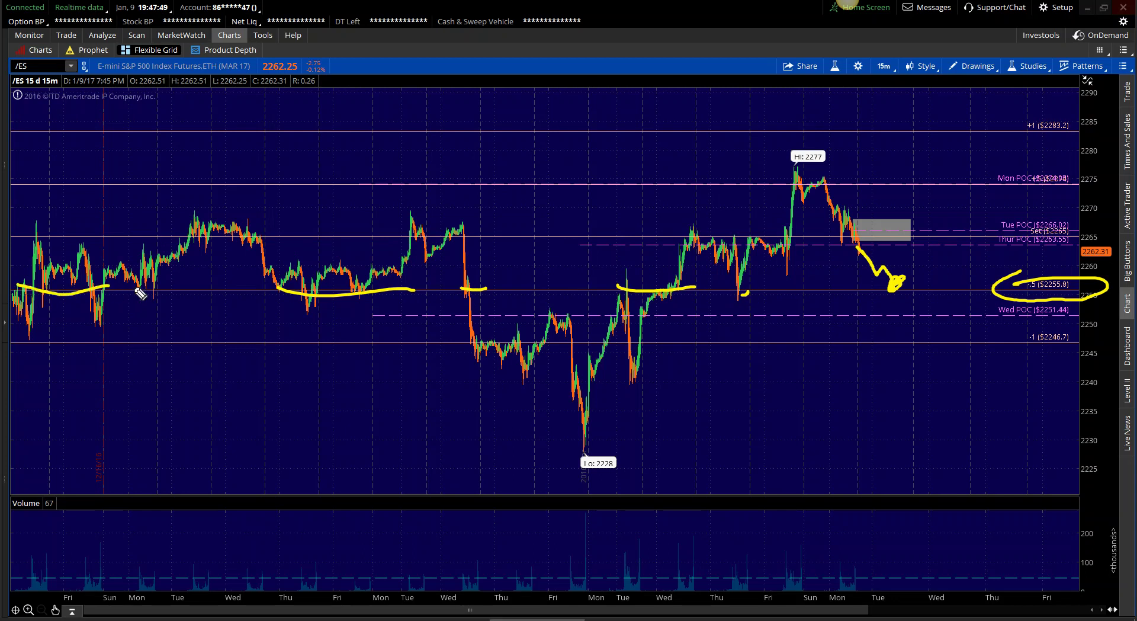
{"action": "key", "text": "Escape"}
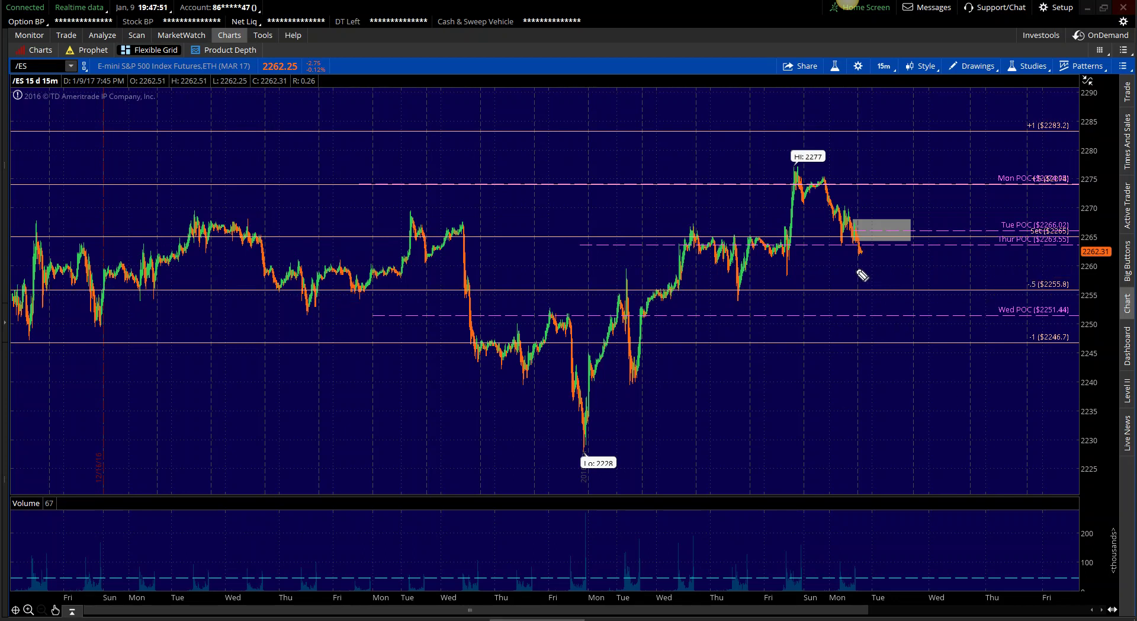
{"action": "left_click_drag", "start_coordinate": [884, 262], "coordinate": [870, 261]}
{"action": "left_click_drag", "start_coordinate": [846, 262], "coordinate": [946, 257]}
{"action": "left_click_drag", "start_coordinate": [842, 292], "coordinate": [931, 290]}
{"action": "key", "text": "e"}
{"action": "left_click_drag", "start_coordinate": [858, 249], "coordinate": [886, 264]}
{"action": "mouse_move", "coordinate": [857, 243]}
{"action": "left_mouse_down"}
{"action": "mouse_move", "coordinate": [878, 291]}
{"action": "mouse_move", "coordinate": [921, 256]}
{"action": "left_mouse_up"}
{"action": "left_click_drag", "start_coordinate": [859, 291], "coordinate": [905, 289]}
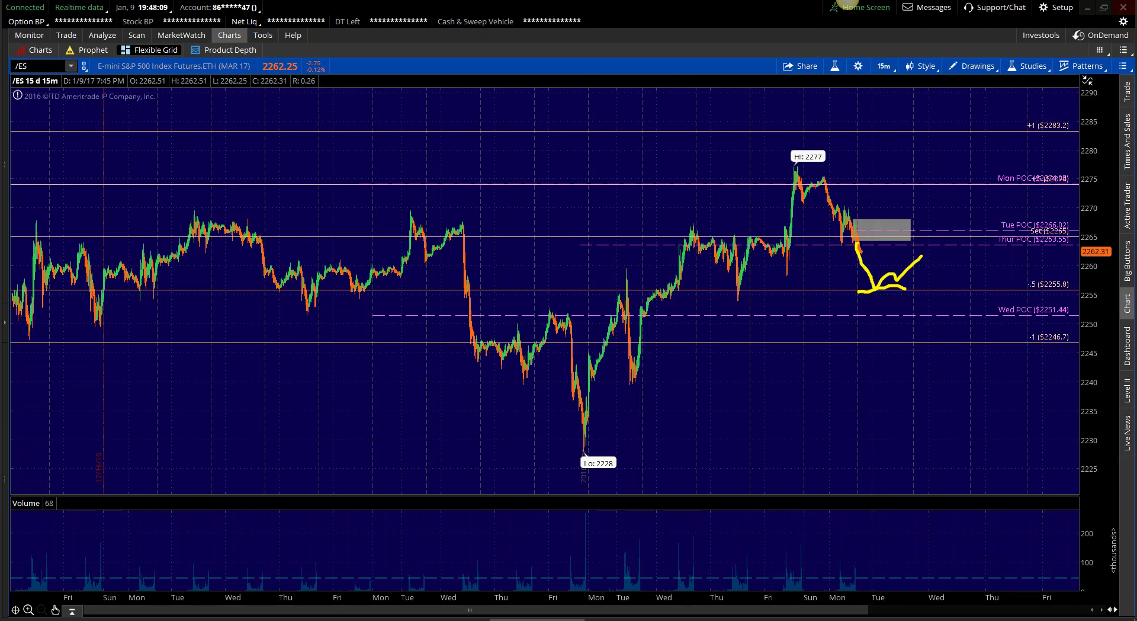
{"action": "key", "text": "e"}
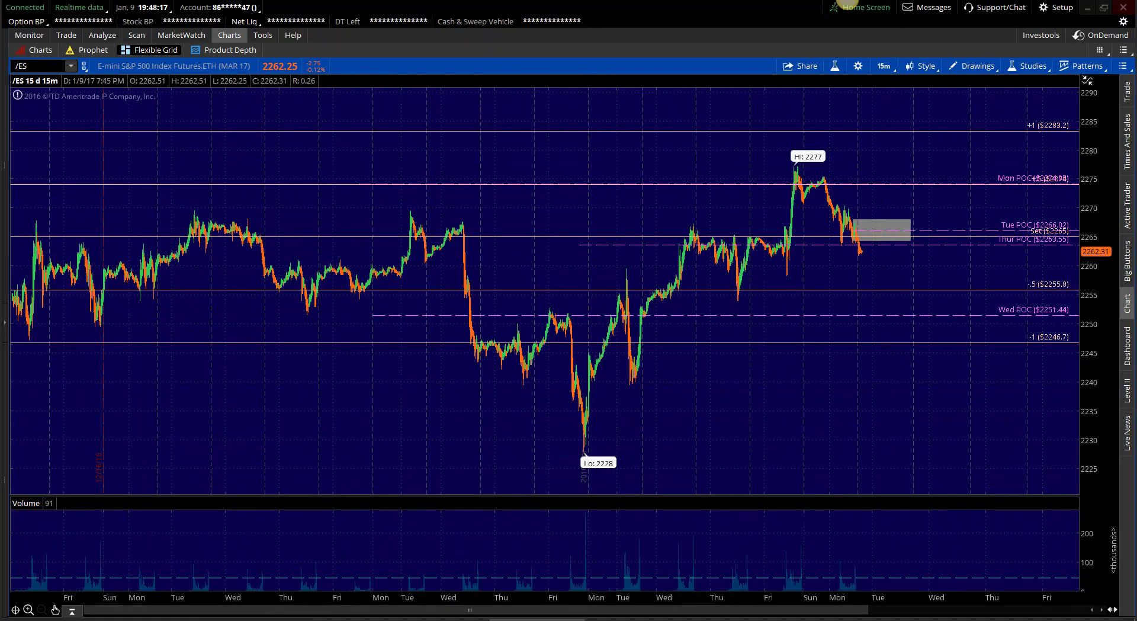
{"action": "mouse_move", "coordinate": [850, 250]}
{"action": "left_mouse_down"}
{"action": "mouse_move", "coordinate": [867, 298]}
{"action": "mouse_move", "coordinate": [893, 294]}
{"action": "mouse_move", "coordinate": [899, 309]}
{"action": "left_mouse_up"}
{"action": "key", "text": "Escape"}
{"action": "left_click", "coordinate": [442, 620]}
{"action": "left_click", "coordinate": [886, 35]}
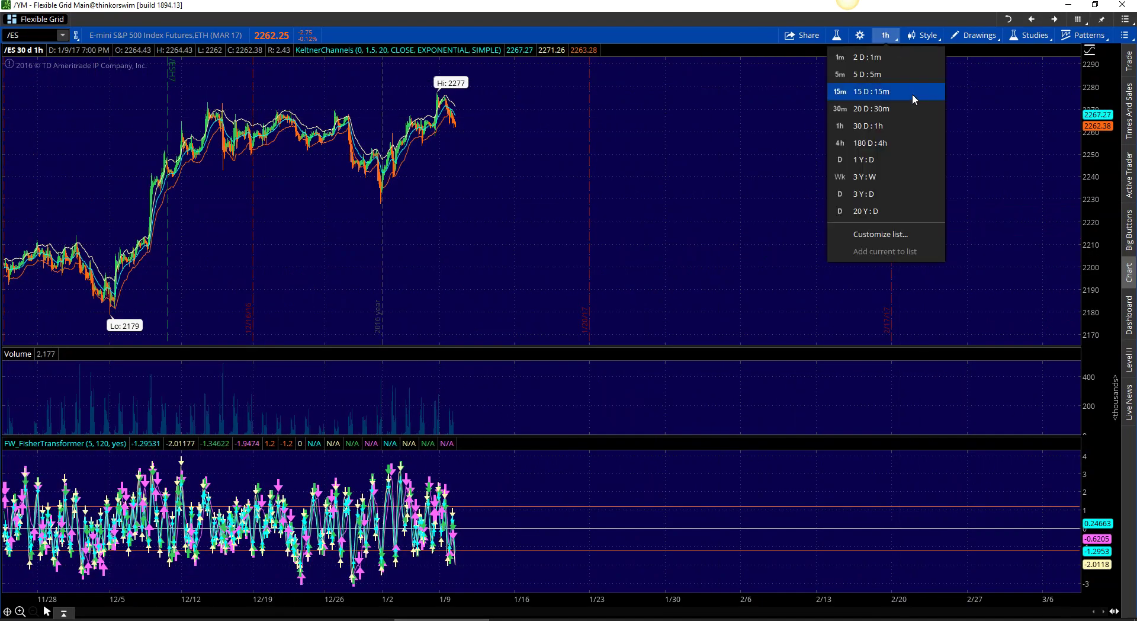
{"action": "left_click", "coordinate": [887, 161]}
{"action": "left_click_drag", "start_coordinate": [140, 165], "coordinate": [298, 164]}
{"action": "left_click_drag", "start_coordinate": [173, 178], "coordinate": [669, 224]}
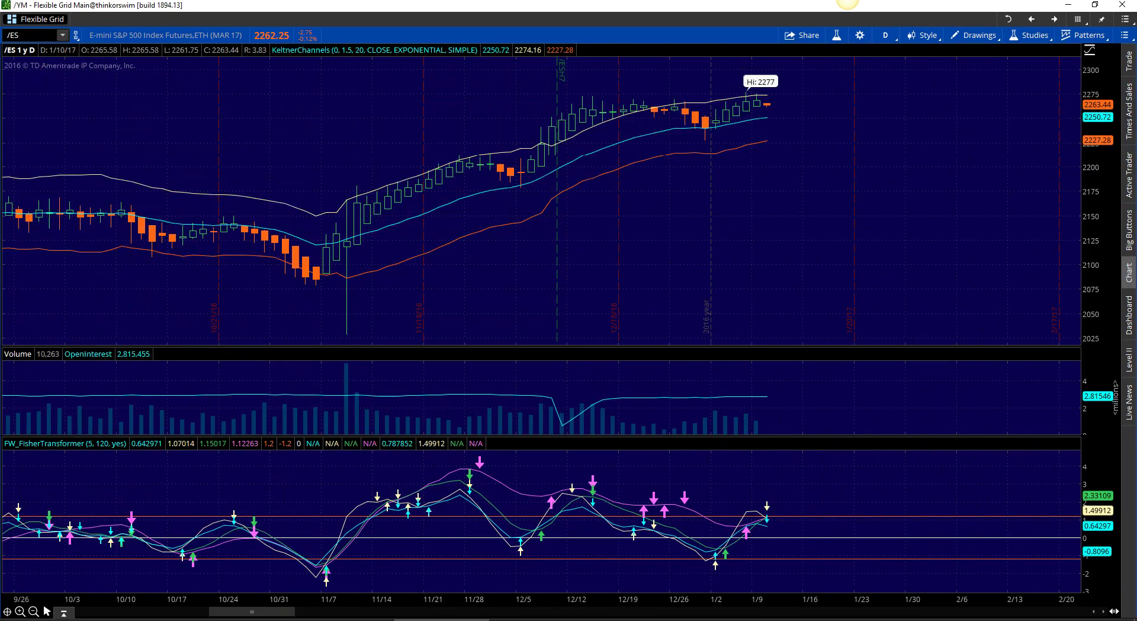
{"action": "key", "text": "ctrl+shift+d"}
{"action": "mouse_move", "coordinate": [772, 83]}
{"action": "left_mouse_down"}
{"action": "mouse_move", "coordinate": [781, 91]}
{"action": "mouse_move", "coordinate": [774, 82]}
{"action": "left_mouse_up"}
{"action": "left_click_drag", "start_coordinate": [760, 92], "coordinate": [781, 120]}
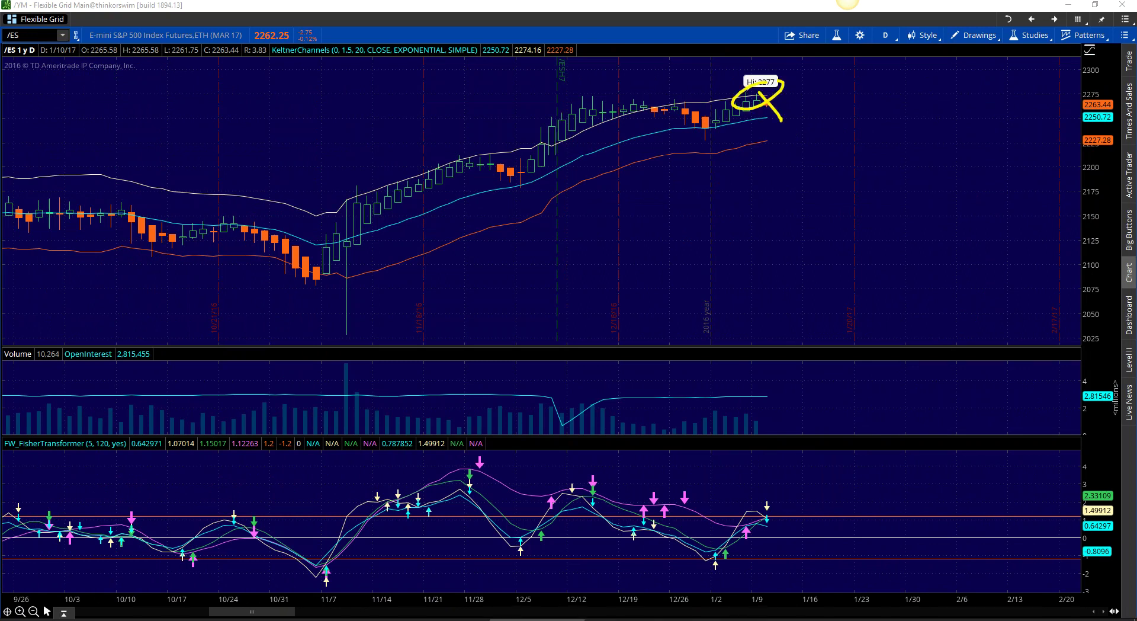
{"action": "left_click", "coordinate": [895, 39]}
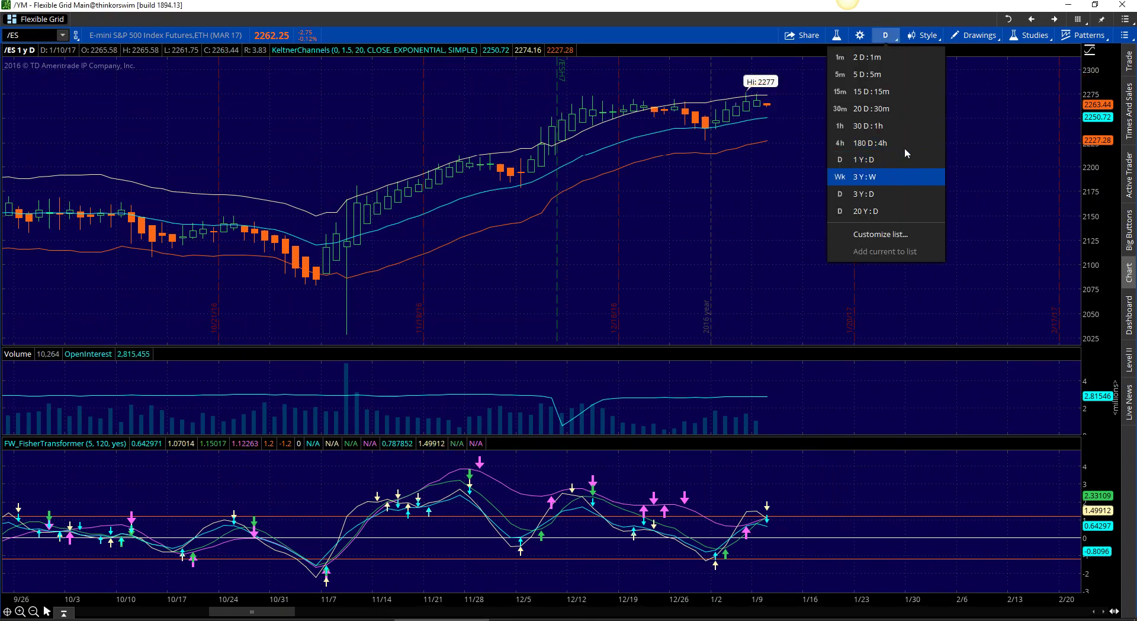
{"action": "left_click", "coordinate": [886, 176]}
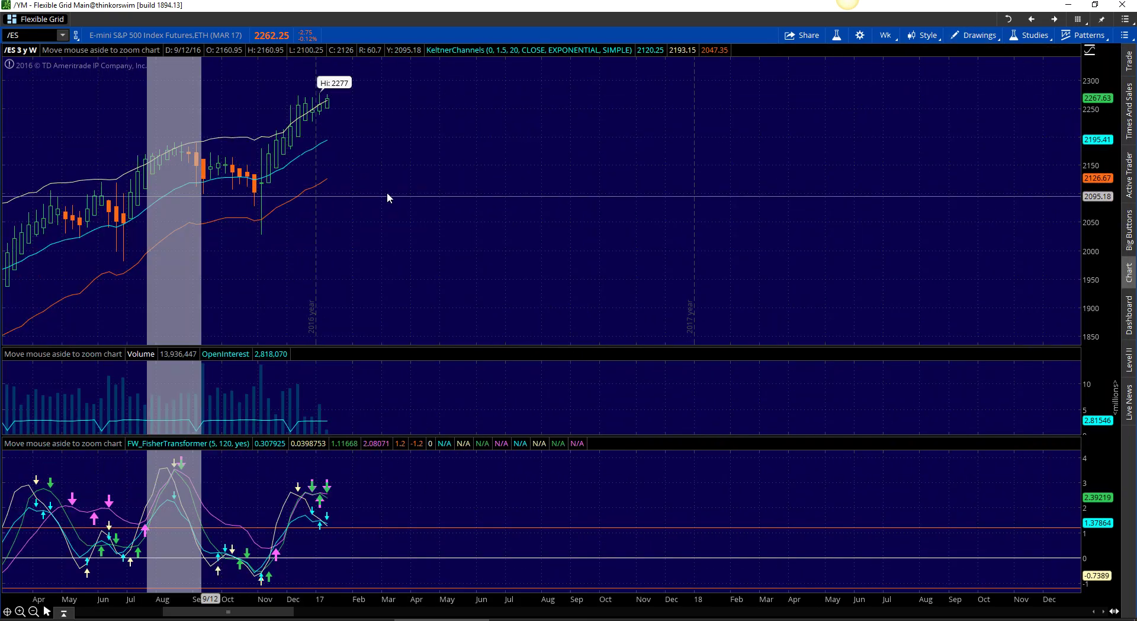
{"action": "left_click_drag", "start_coordinate": [147, 188], "coordinate": [541, 145]}
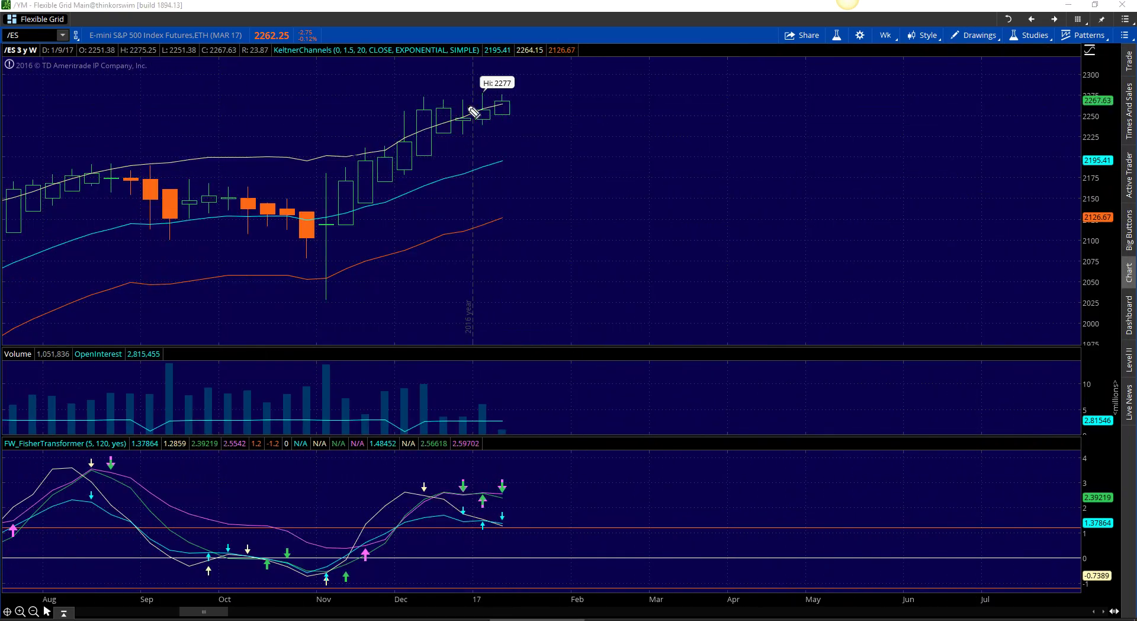
{"action": "mouse_move", "coordinate": [508, 79]}
{"action": "left_mouse_down"}
{"action": "mouse_move", "coordinate": [531, 84]}
{"action": "mouse_move", "coordinate": [501, 77]}
{"action": "mouse_move", "coordinate": [518, 167]}
{"action": "mouse_move", "coordinate": [619, 147]}
{"action": "left_mouse_up"}
{"action": "mouse_move", "coordinate": [487, 441]}
{"action": "left_mouse_down"}
{"action": "mouse_move", "coordinate": [497, 561]}
{"action": "mouse_move", "coordinate": [528, 474]}
{"action": "left_mouse_up"}
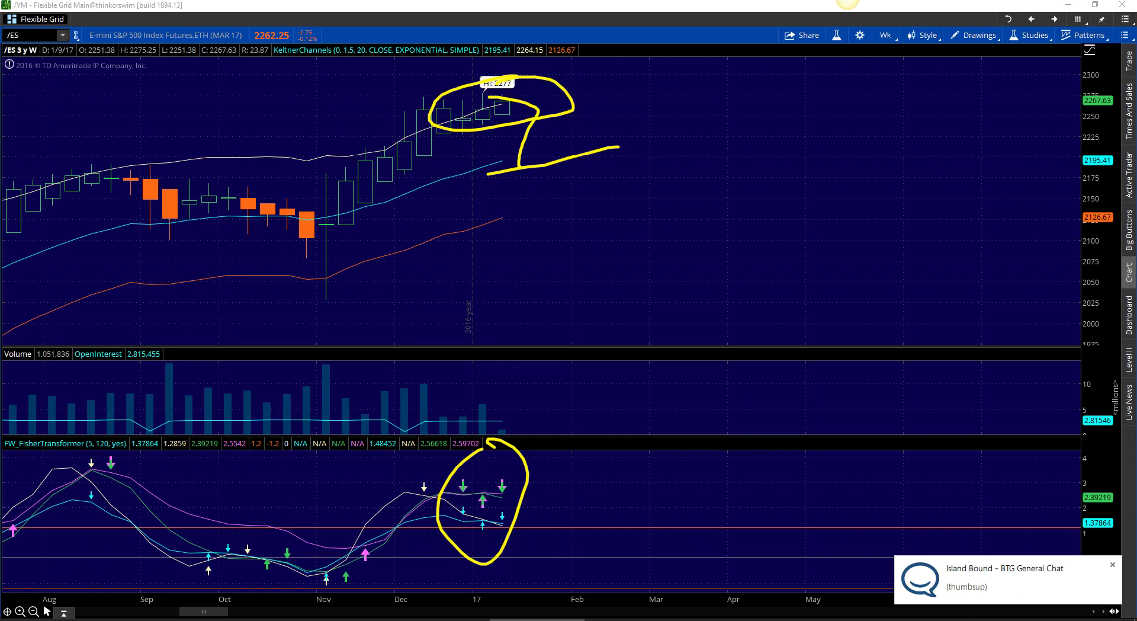
{"action": "key", "text": "Escape"}
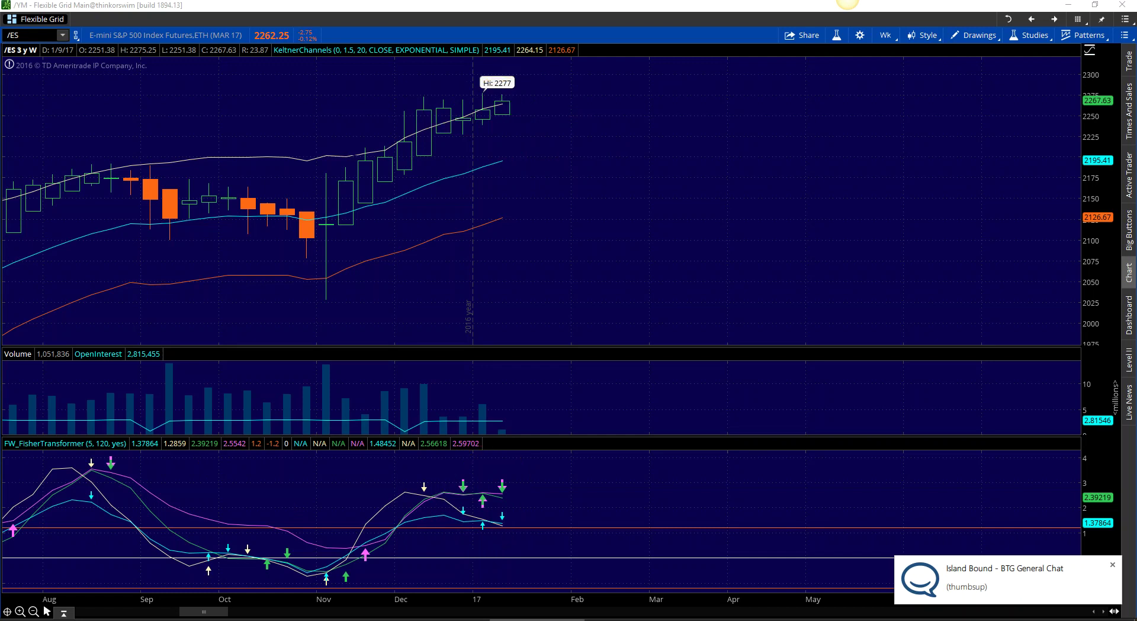
{"action": "left_click", "coordinate": [1112, 567]}
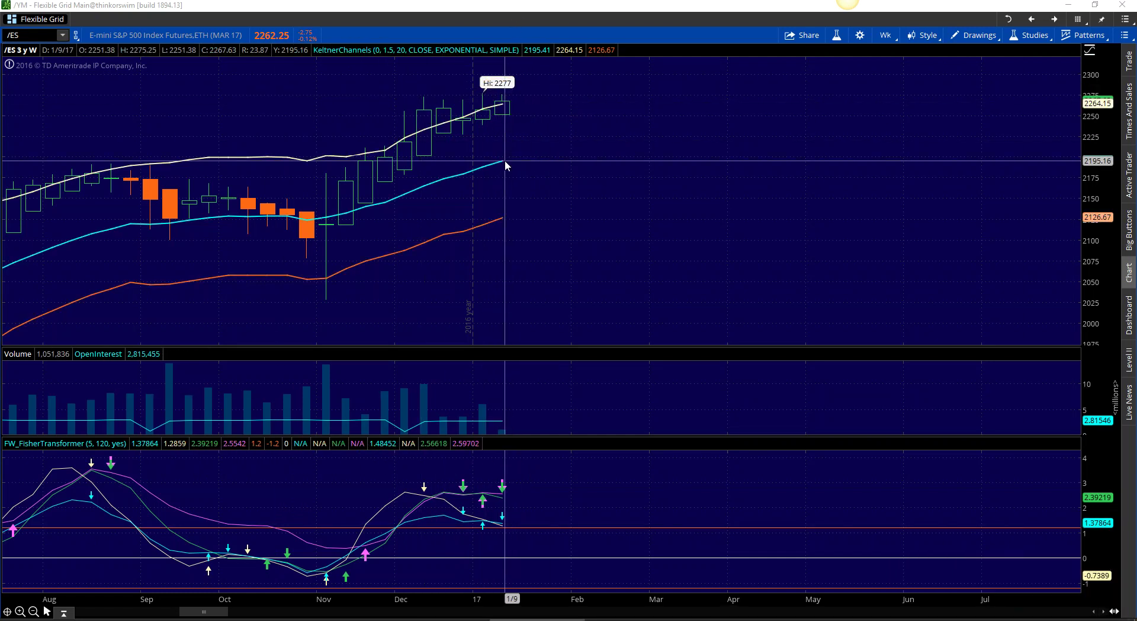
{"action": "left_click", "coordinate": [291, 620]}
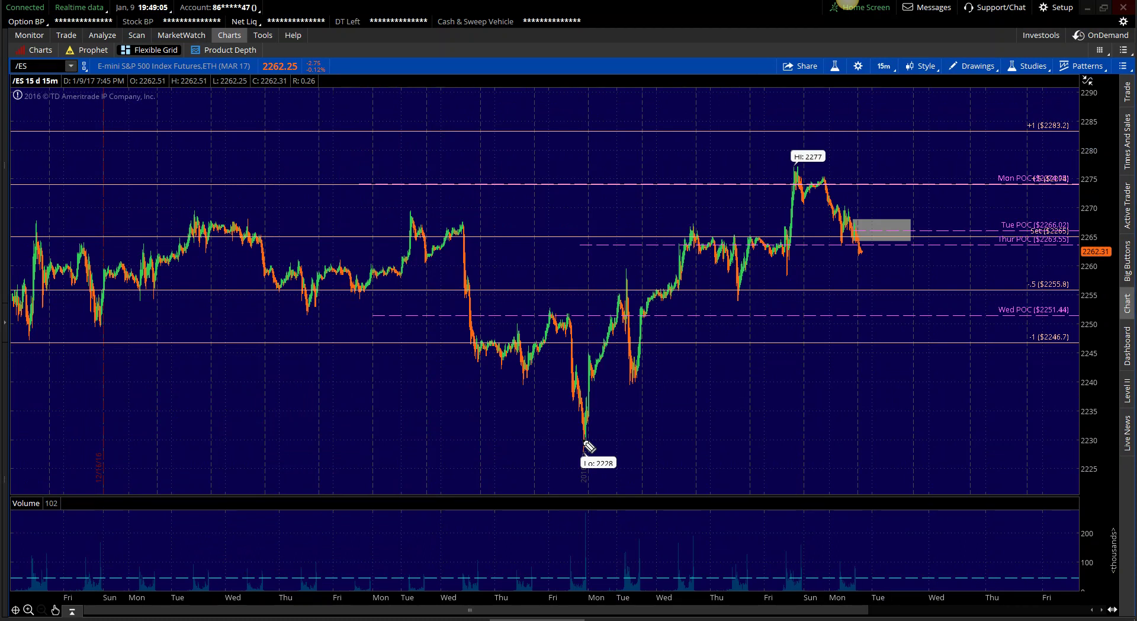
Sketch a drop to the -1 ($2246.7) level with a target mark and support line, then erase it
{"action": "mouse_move", "coordinate": [854, 241]}
{"action": "left_mouse_down"}
{"action": "mouse_move", "coordinate": [874, 298]}
{"action": "mouse_move", "coordinate": [891, 297]}
{"action": "mouse_move", "coordinate": [896, 319]}
{"action": "mouse_move", "coordinate": [905, 292]}
{"action": "mouse_move", "coordinate": [891, 317]}
{"action": "mouse_move", "coordinate": [916, 301]}
{"action": "mouse_move", "coordinate": [913, 317]}
{"action": "mouse_move", "coordinate": [933, 313]}
{"action": "mouse_move", "coordinate": [883, 348]}
{"action": "mouse_move", "coordinate": [923, 355]}
{"action": "left_mouse_up"}
{"action": "left_click", "coordinate": [917, 311]}
{"action": "mouse_move", "coordinate": [911, 330]}
{"action": "left_mouse_down"}
{"action": "mouse_move", "coordinate": [940, 325]}
{"action": "mouse_move", "coordinate": [956, 343]}
{"action": "left_mouse_up"}
{"action": "left_click", "coordinate": [968, 342]}
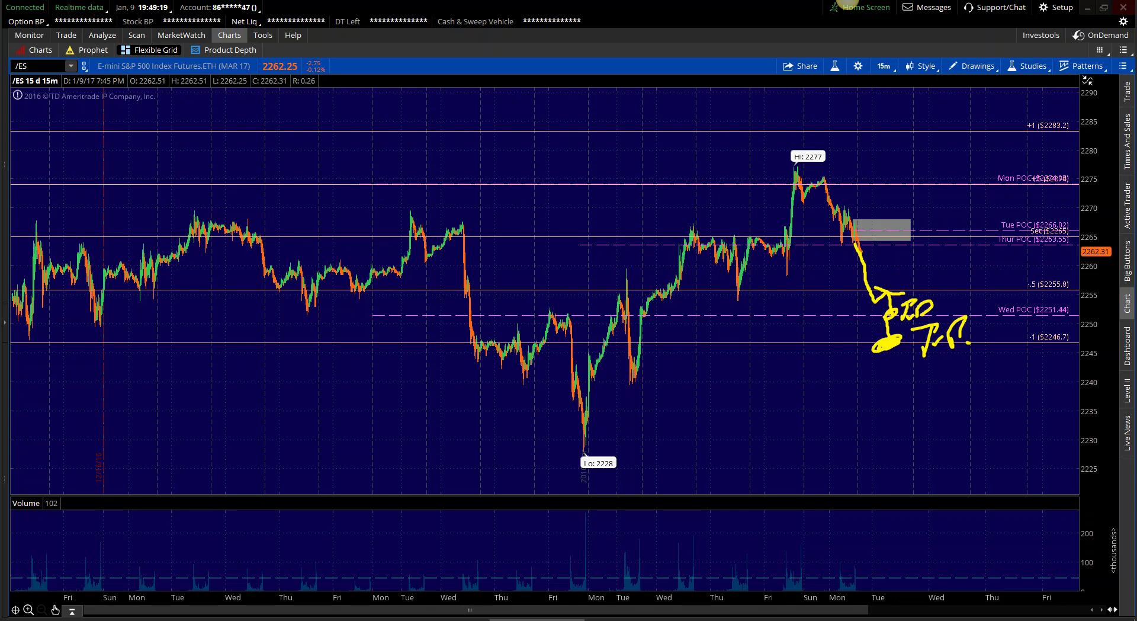
{"action": "key", "text": "Escape"}
{"action": "mouse_move", "coordinate": [833, 246]}
{"action": "left_mouse_down"}
{"action": "mouse_move", "coordinate": [873, 335]}
{"action": "mouse_move", "coordinate": [922, 272]}
{"action": "left_mouse_up"}
{"action": "left_click_drag", "start_coordinate": [838, 340], "coordinate": [947, 339]}
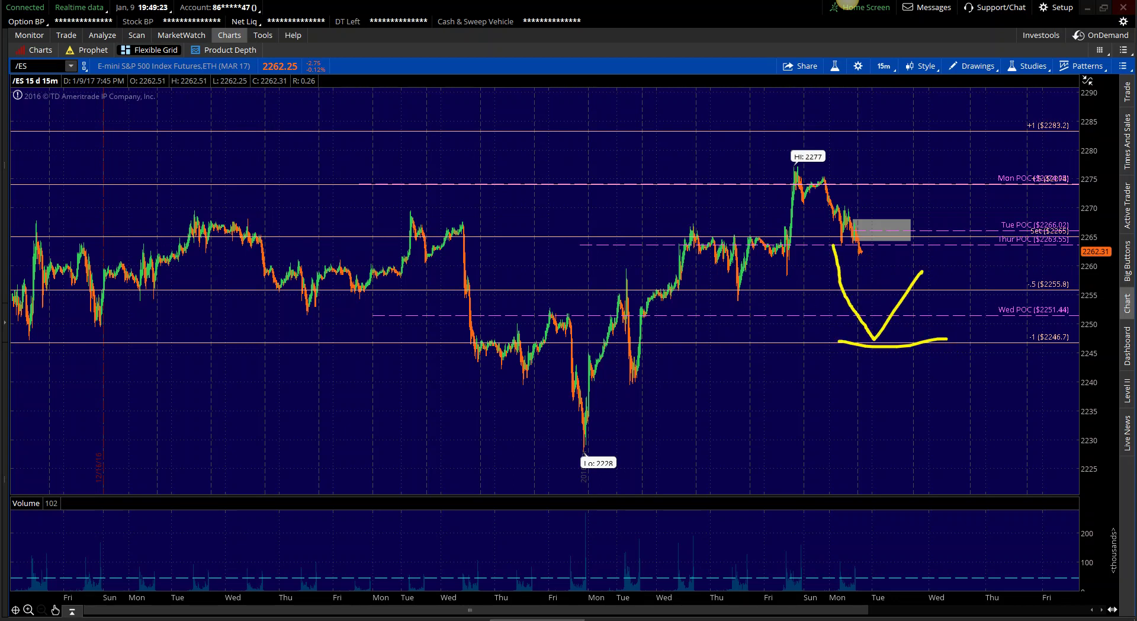
{"action": "key", "text": "e"}
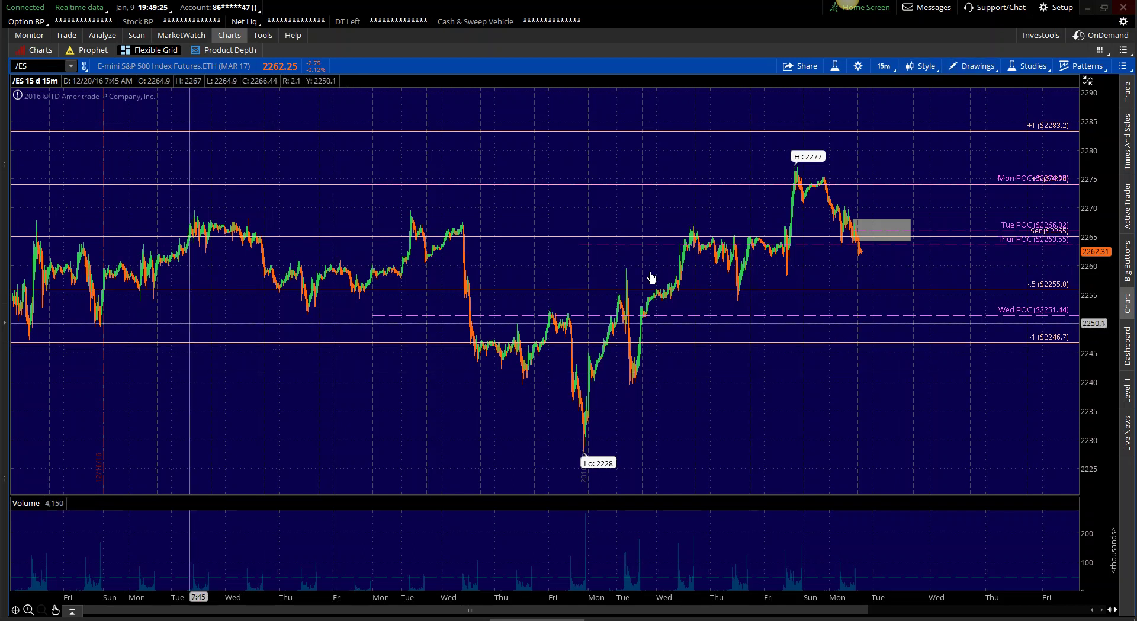
In Pointer mode, zoom into the latest bars and stretch the price scale vertically
{"action": "left_click", "coordinate": [977, 66]}
{"action": "left_click", "coordinate": [911, 109]}
{"action": "left_click_drag", "start_coordinate": [704, 121], "coordinate": [951, 394]}
{"action": "left_click_drag", "start_coordinate": [1095, 271], "coordinate": [1101, 232]}
Pan and range-zoom the chart onto the latest session around the grey value-area box
{"action": "left_click", "coordinate": [981, 68]}
{"action": "left_click", "coordinate": [927, 110]}
{"action": "left_click_drag", "start_coordinate": [700, 209], "coordinate": [621, 219]}
{"action": "left_click", "coordinate": [968, 69]}
{"action": "left_click", "coordinate": [855, 105]}
{"action": "left_click_drag", "start_coordinate": [296, 100], "coordinate": [838, 452]}
{"action": "left_click", "coordinate": [971, 70]}
{"action": "left_click", "coordinate": [878, 123]}
{"action": "left_click_drag", "start_coordinate": [784, 189], "coordinate": [700, 241]}
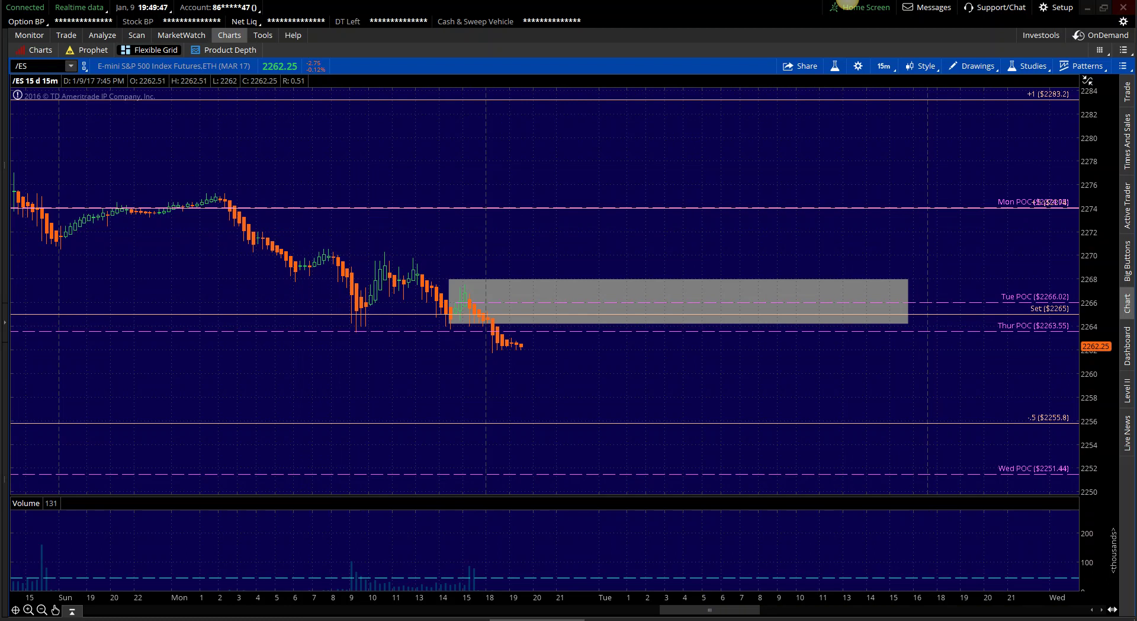
Sketch a path from the last candle up to the value-area low and back down, then bring up Sell Va Low.jpg
{"action": "mouse_move", "coordinate": [517, 344]}
{"action": "left_mouse_down"}
{"action": "mouse_move", "coordinate": [536, 354]}
{"action": "mouse_move", "coordinate": [652, 346]}
{"action": "mouse_move", "coordinate": [676, 324]}
{"action": "mouse_move", "coordinate": [715, 345]}
{"action": "left_mouse_up"}
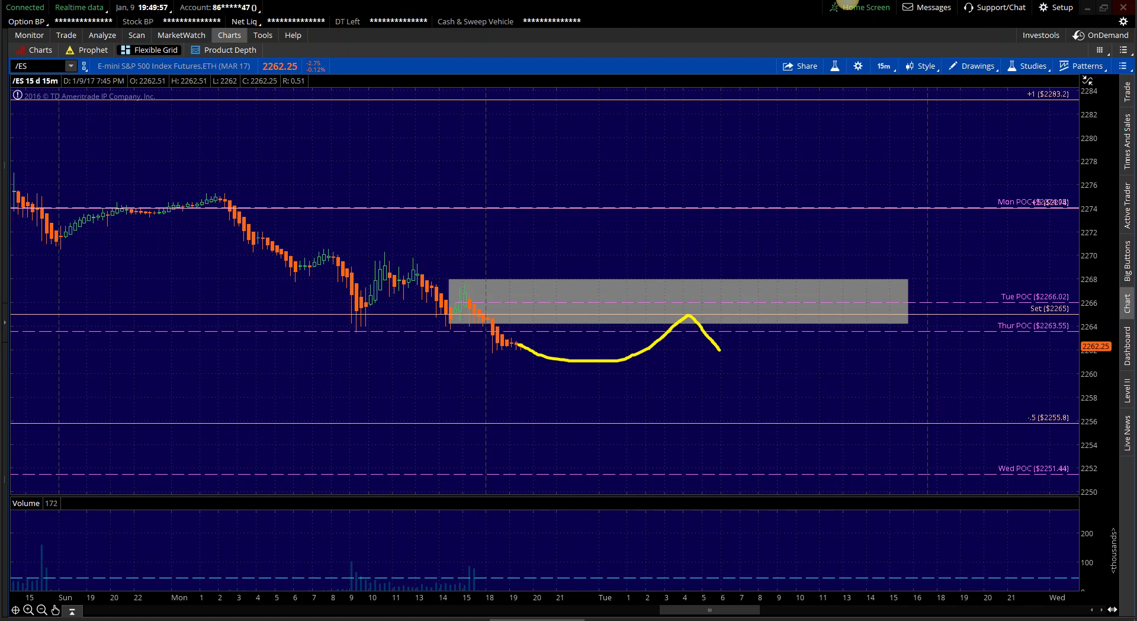
{"action": "key", "text": "alt+Tab"}
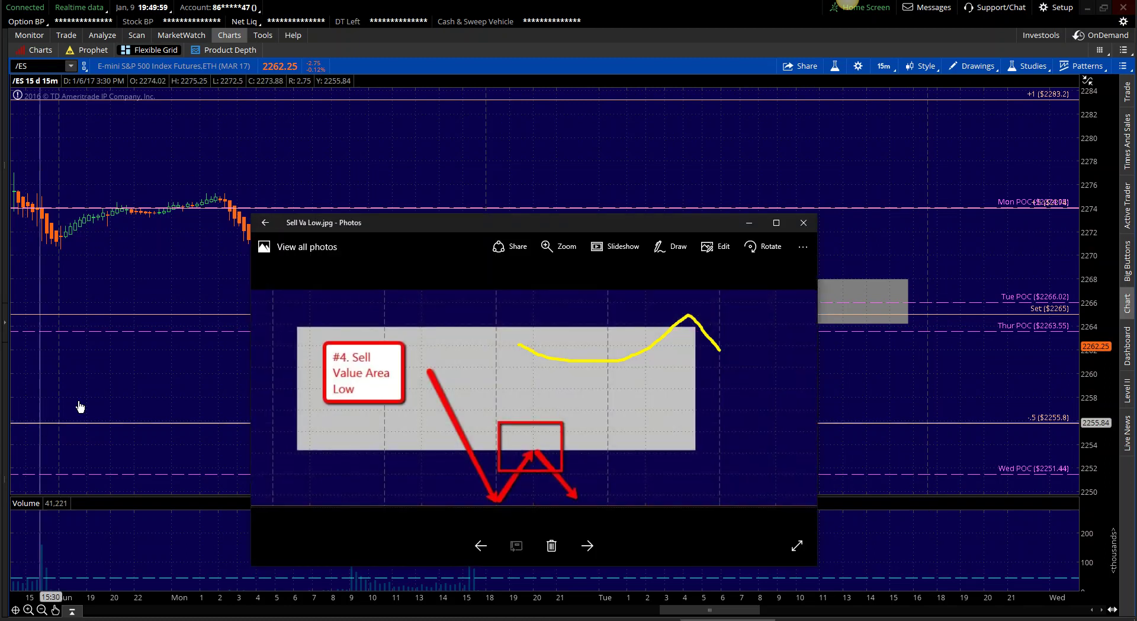
Move the Sell Value Area Low image aside to compare with the chart, then close it
{"action": "left_click_drag", "start_coordinate": [513, 208], "coordinate": [425, 199]}
{"action": "left_click_drag", "start_coordinate": [277, 222], "coordinate": [33, 185]}
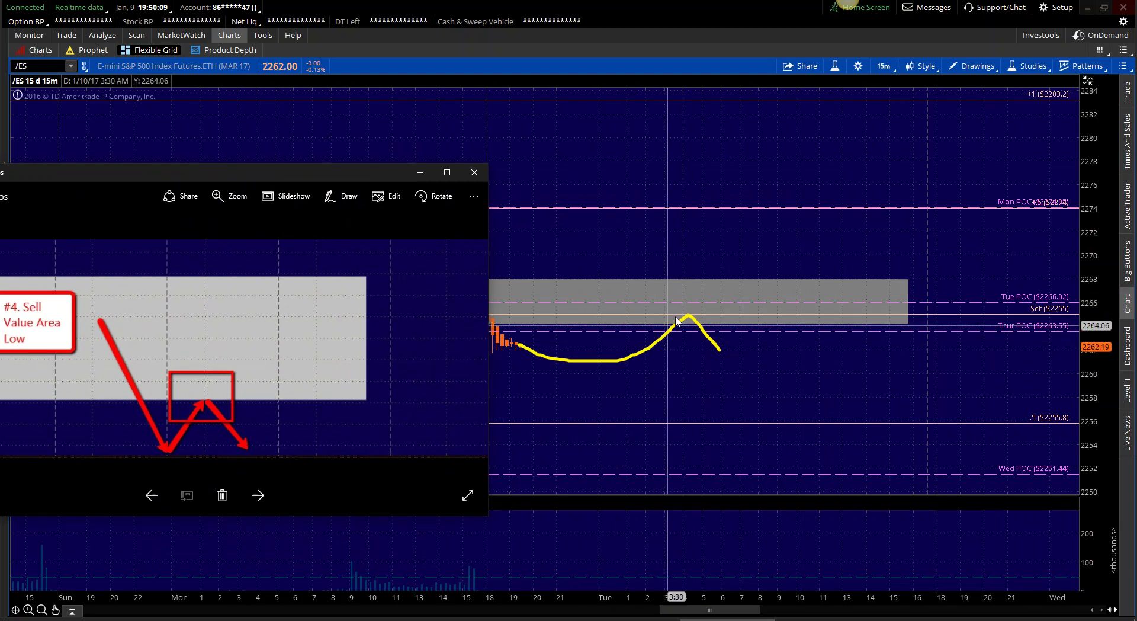
{"action": "left_click", "coordinate": [474, 172]}
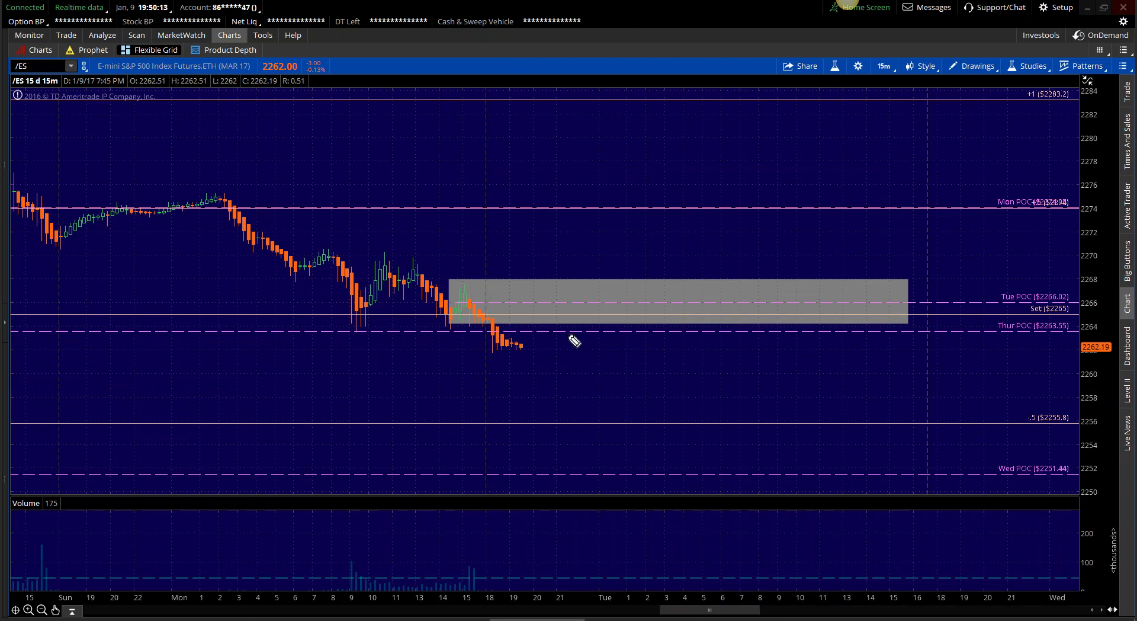
Sketch price climbing from the last candle through the grey value area, then open 80% Rule Up.jpg
{"action": "mouse_move", "coordinate": [510, 347]}
{"action": "left_mouse_down"}
{"action": "mouse_move", "coordinate": [639, 331]}
{"action": "mouse_move", "coordinate": [702, 295]}
{"action": "mouse_move", "coordinate": [736, 314]}
{"action": "mouse_move", "coordinate": [768, 280]}
{"action": "mouse_move", "coordinate": [787, 287]}
{"action": "mouse_move", "coordinate": [779, 274]}
{"action": "mouse_move", "coordinate": [734, 323]}
{"action": "mouse_move", "coordinate": [764, 311]}
{"action": "left_mouse_up"}
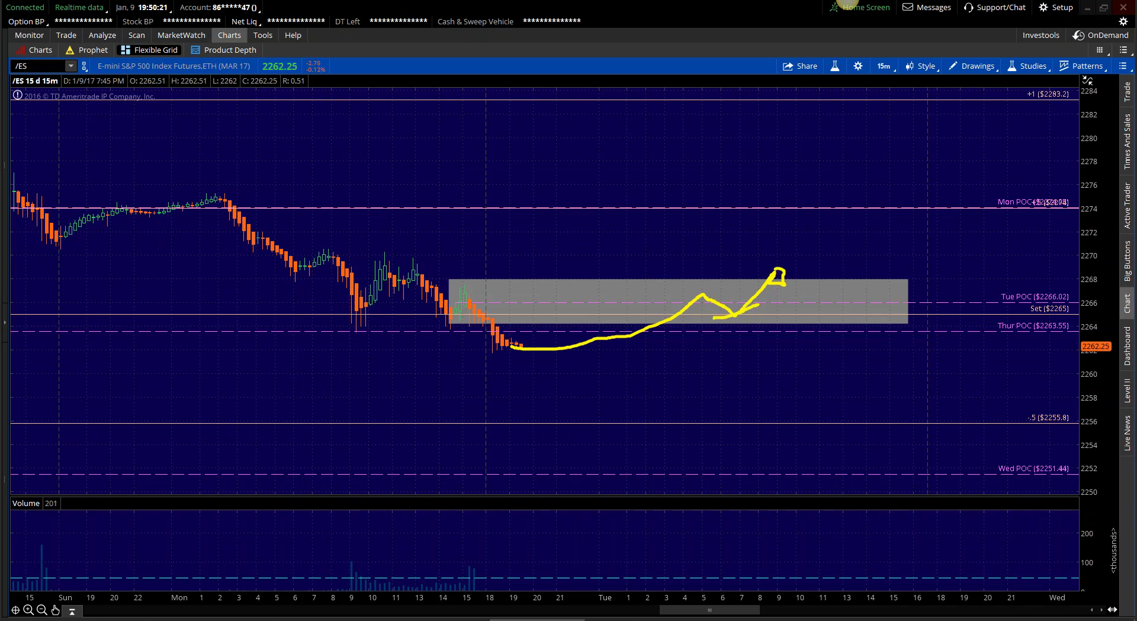
{"action": "left_click", "coordinate": [723, 620]}
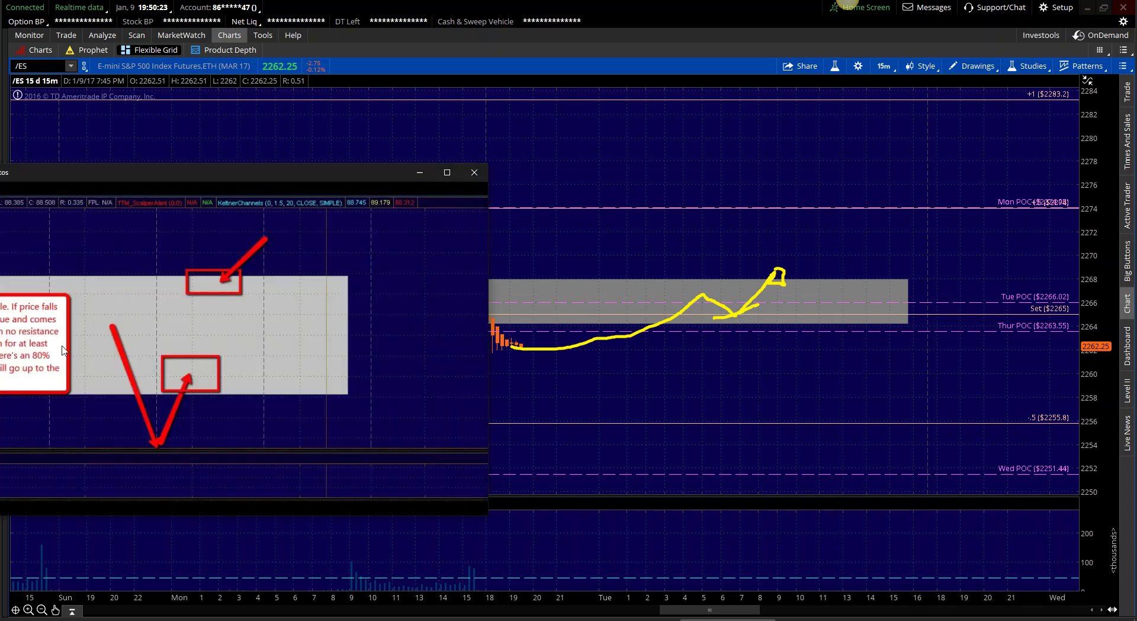
Position the 80% Rule Up image and trace its drop below value and climb back up, then erase
{"action": "left_click_drag", "start_coordinate": [283, 176], "coordinate": [801, 346]}
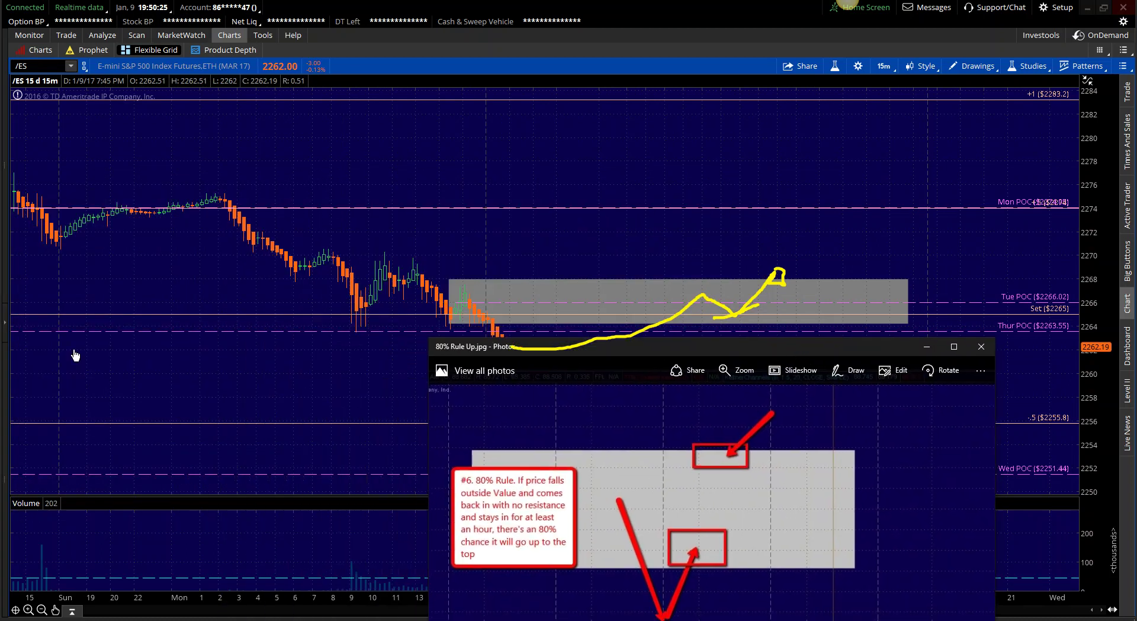
{"action": "left_click_drag", "start_coordinate": [462, 305], "coordinate": [549, 375]}
{"action": "mouse_move", "coordinate": [686, 603]}
{"action": "left_mouse_down"}
{"action": "mouse_move", "coordinate": [740, 518]}
{"action": "mouse_move", "coordinate": [821, 441]}
{"action": "left_mouse_up"}
{"action": "left_click_drag", "start_coordinate": [732, 537], "coordinate": [830, 495]}
{"action": "left_click_drag", "start_coordinate": [476, 446], "coordinate": [797, 437]}
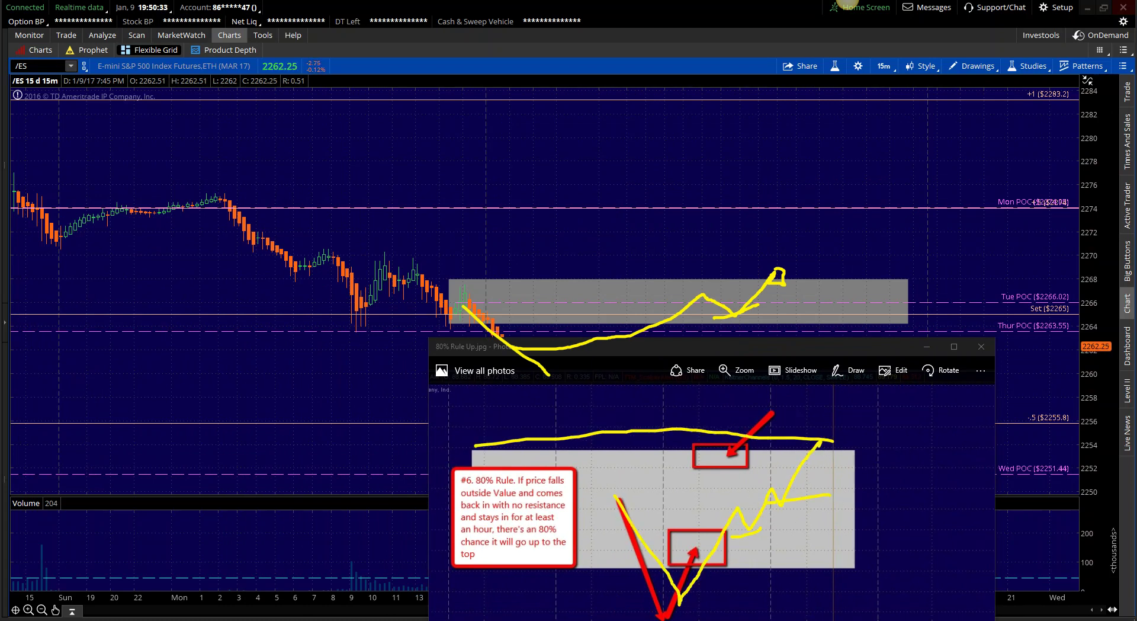
{"action": "key", "text": "Escape"}
Close the 80% rule image and sketch price rising to the grey box's top with a reversal arrow
{"action": "left_click", "coordinate": [982, 347]}
{"action": "mouse_move", "coordinate": [527, 340]}
{"action": "left_mouse_down"}
{"action": "mouse_move", "coordinate": [649, 320]}
{"action": "mouse_move", "coordinate": [687, 283]}
{"action": "mouse_move", "coordinate": [705, 312]}
{"action": "left_mouse_up"}
{"action": "left_click_drag", "start_coordinate": [657, 271], "coordinate": [726, 279]}
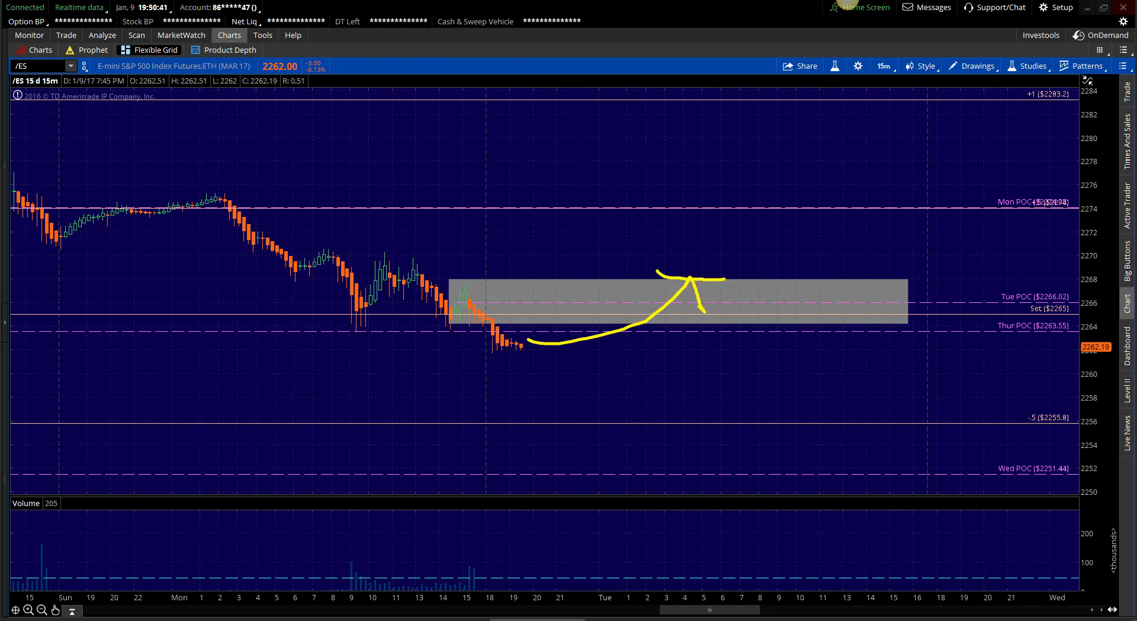
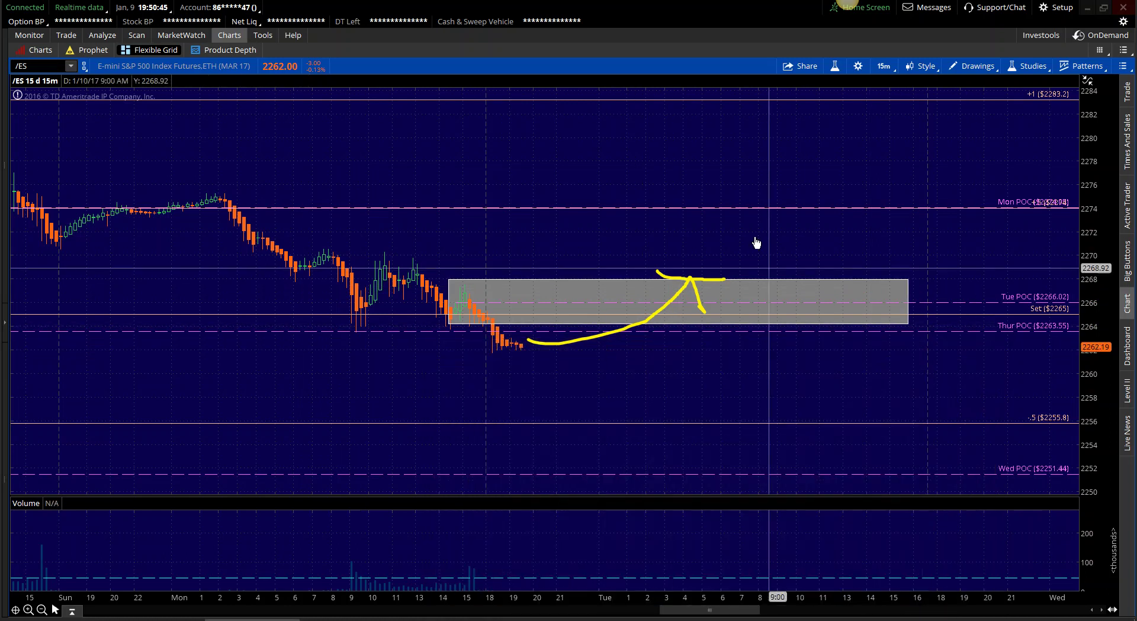
Clear the old drawings and draw a yellow projected rise from the last candle through the grey box
{"action": "left_click", "coordinate": [848, 2]}
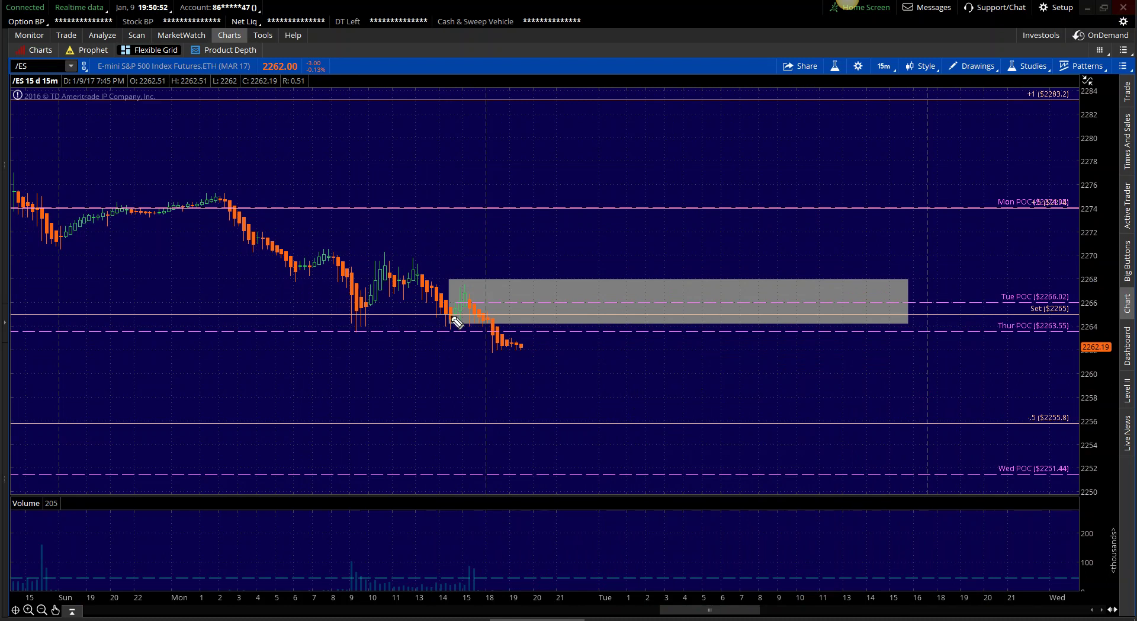
{"action": "mouse_move", "coordinate": [512, 345]}
{"action": "left_mouse_down"}
{"action": "mouse_move", "coordinate": [693, 310]}
{"action": "mouse_move", "coordinate": [740, 261]}
{"action": "mouse_move", "coordinate": [760, 273]}
{"action": "mouse_move", "coordinate": [843, 196]}
{"action": "left_mouse_up"}
{"action": "left_click_drag", "start_coordinate": [738, 283], "coordinate": [821, 275]}
{"action": "left_click_drag", "start_coordinate": [792, 239], "coordinate": [843, 242]}
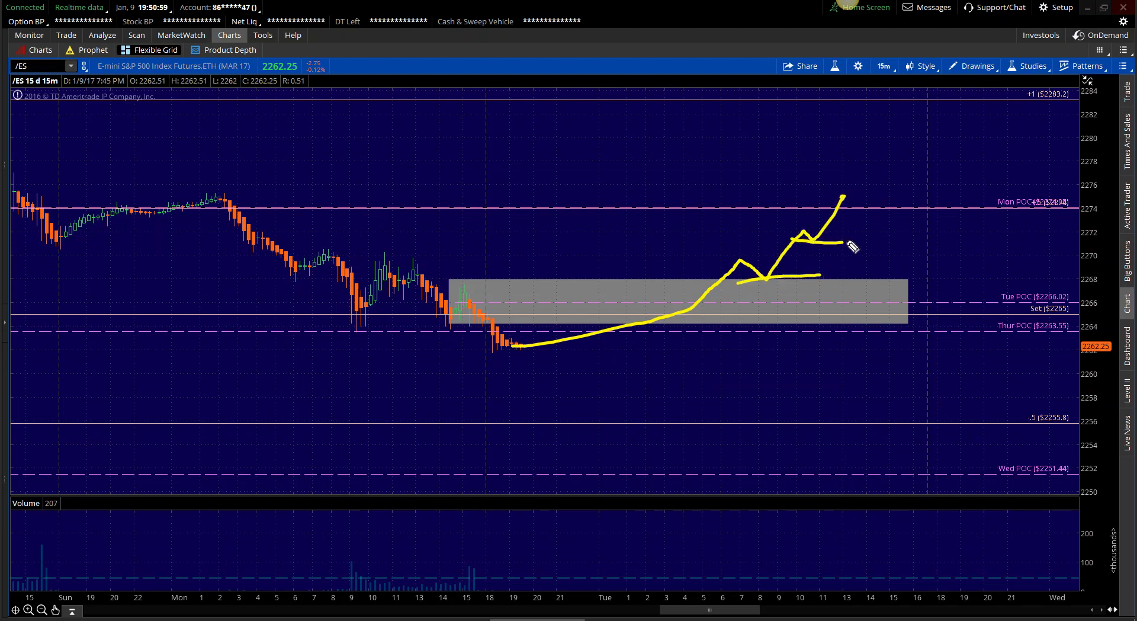
{"action": "mouse_move", "coordinate": [844, 199]}
{"action": "left_mouse_down"}
{"action": "mouse_move", "coordinate": [821, 230]}
{"action": "mouse_move", "coordinate": [813, 193]}
{"action": "left_mouse_up"}
Handwrite a T.P. target label above the box and bring up the Buy VA High image
{"action": "left_click_drag", "start_coordinate": [617, 181], "coordinate": [599, 240]}
{"action": "left_click_drag", "start_coordinate": [577, 185], "coordinate": [664, 176]}
{"action": "left_click_drag", "start_coordinate": [650, 220], "coordinate": [675, 205]}
{"action": "left_click", "coordinate": [688, 213]}
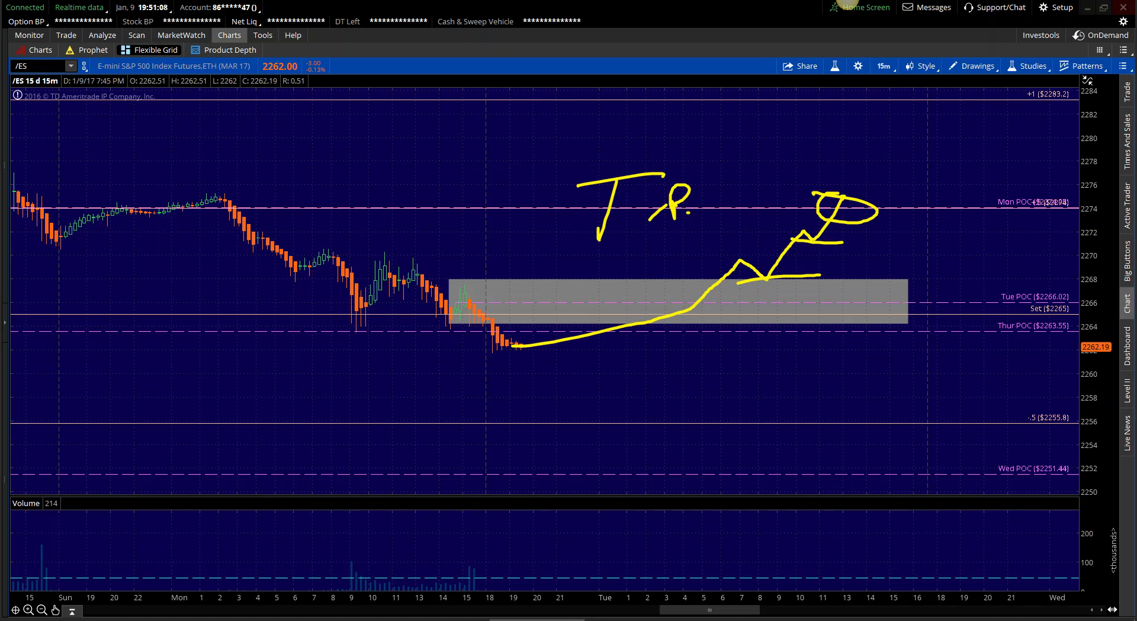
{"action": "left_click", "coordinate": [537, 619]}
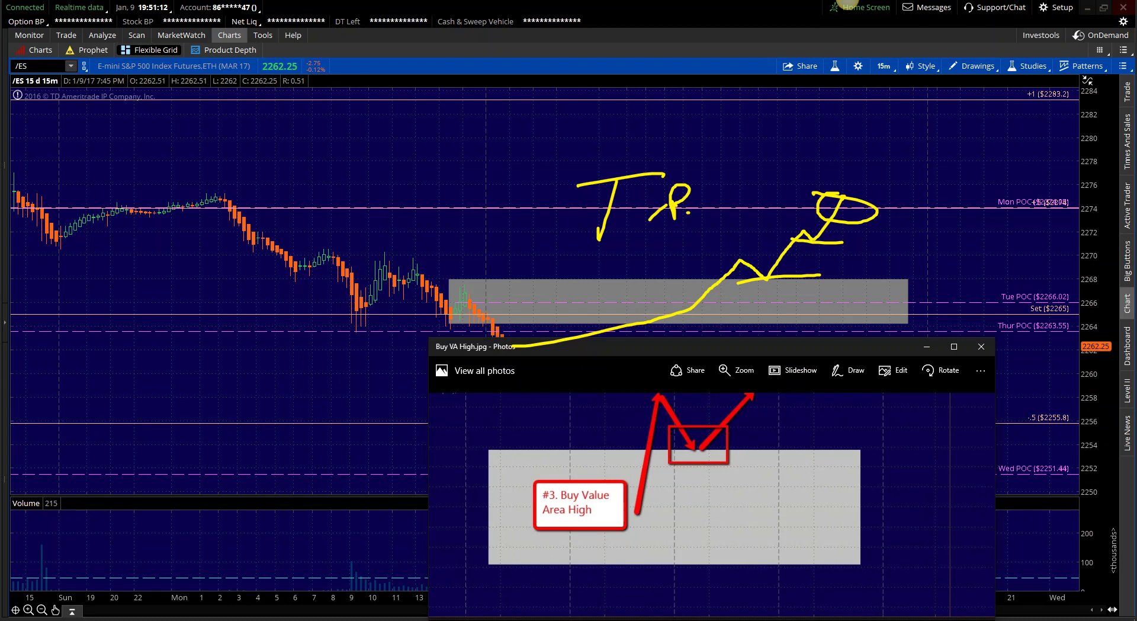
Ink over the example's red box and circle its Mon POC level, then erase the ink and close the image
{"action": "mouse_move", "coordinate": [696, 457]}
{"action": "left_mouse_down"}
{"action": "mouse_move", "coordinate": [675, 450]}
{"action": "mouse_move", "coordinate": [706, 464]}
{"action": "mouse_move", "coordinate": [752, 409]}
{"action": "mouse_move", "coordinate": [854, 357]}
{"action": "left_mouse_up"}
{"action": "mouse_move", "coordinate": [1023, 190]}
{"action": "left_mouse_down"}
{"action": "mouse_move", "coordinate": [1021, 225]}
{"action": "mouse_move", "coordinate": [1134, 227]}
{"action": "left_mouse_up"}
{"action": "left_click_drag", "start_coordinate": [1073, 179], "coordinate": [1011, 167]}
{"action": "key", "text": "Escape"}
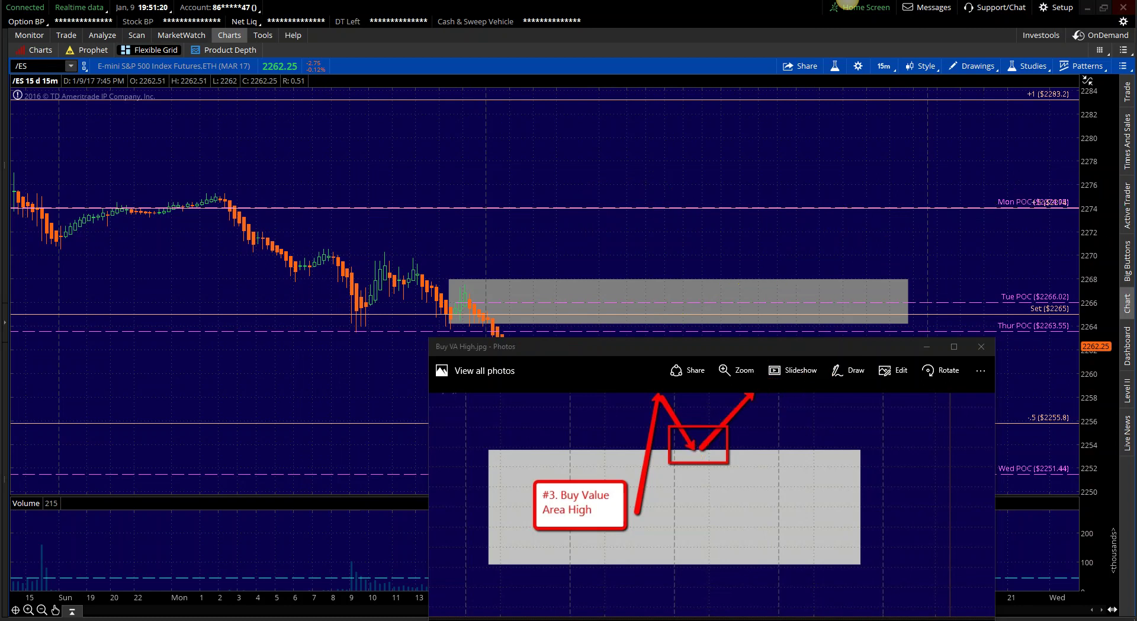
{"action": "left_click", "coordinate": [981, 346]}
Sketch a rally up to Mon POC with that line marked as resistance, then clear it
{"action": "mouse_move", "coordinate": [531, 355]}
{"action": "left_mouse_down"}
{"action": "mouse_move", "coordinate": [711, 208]}
{"action": "mouse_move", "coordinate": [742, 266]}
{"action": "left_mouse_up"}
{"action": "left_click_drag", "start_coordinate": [642, 209], "coordinate": [846, 215]}
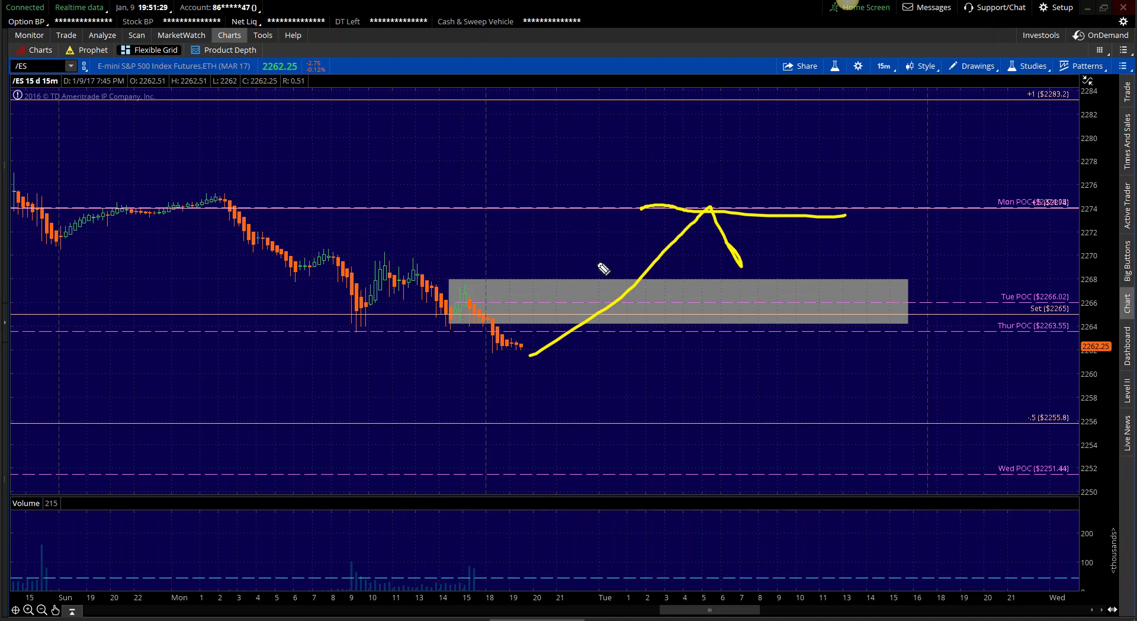
{"action": "key", "text": "e"}
Sketch a new rising projection with question marks near Mon POC and the word 'New', then erase it
{"action": "left_click_drag", "start_coordinate": [534, 338], "coordinate": [668, 138]}
{"action": "left_click_drag", "start_coordinate": [675, 124], "coordinate": [700, 164]}
{"action": "left_click_drag", "start_coordinate": [699, 210], "coordinate": [709, 197]}
{"action": "left_click_drag", "start_coordinate": [731, 129], "coordinate": [731, 161]}
{"action": "left_click", "coordinate": [736, 192]}
{"action": "mouse_move", "coordinate": [607, 257]}
{"action": "left_mouse_down"}
{"action": "mouse_move", "coordinate": [792, 220]}
{"action": "mouse_move", "coordinate": [836, 70]}
{"action": "mouse_move", "coordinate": [795, 211]}
{"action": "left_mouse_up"}
{"action": "mouse_move", "coordinate": [851, 147]}
{"action": "left_mouse_down"}
{"action": "mouse_move", "coordinate": [859, 194]}
{"action": "mouse_move", "coordinate": [1053, 144]}
{"action": "left_mouse_up"}
{"action": "left_click_drag", "start_coordinate": [813, 190], "coordinate": [1116, 191]}
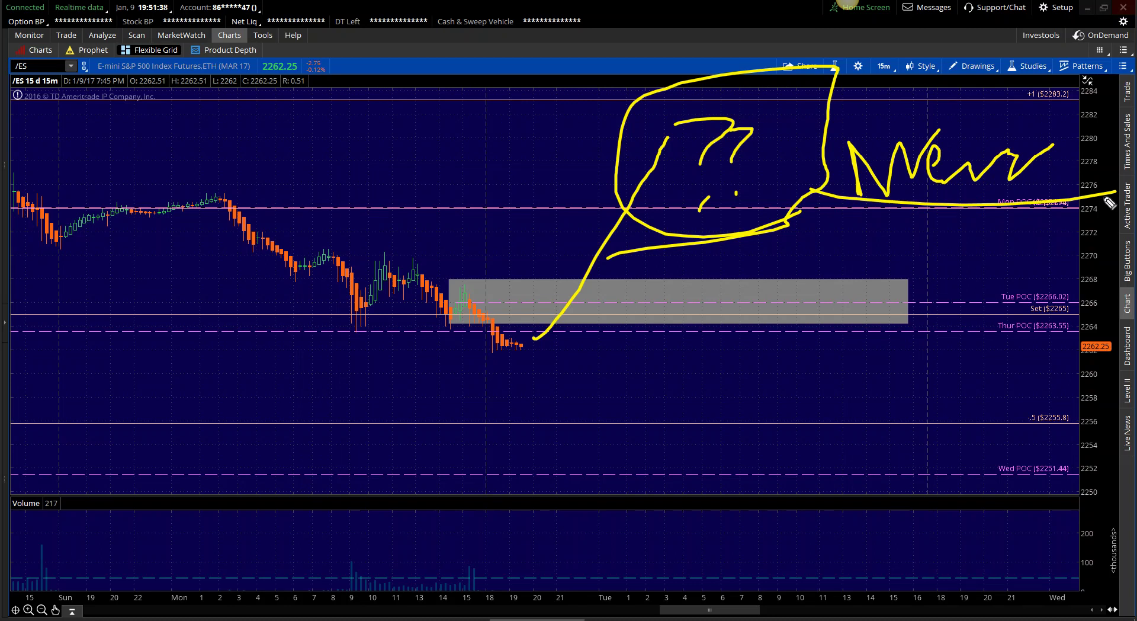
{"action": "key", "text": "Escape"}
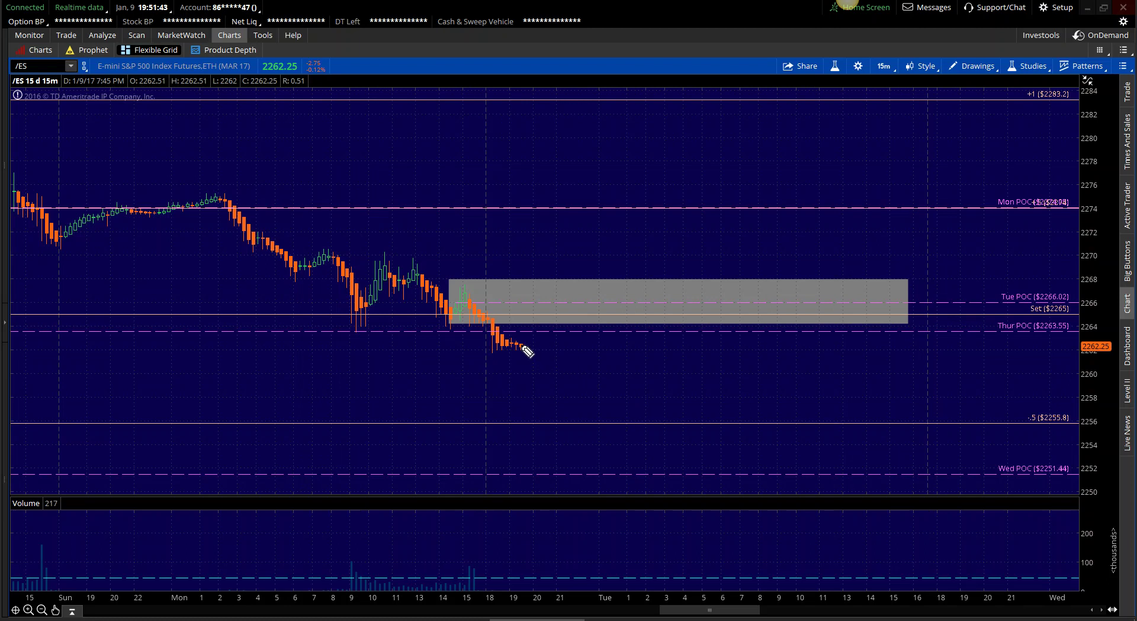
Sketch a projected decline from the last candle to a T.P. label, then clear it
{"action": "mouse_move", "coordinate": [522, 345]}
{"action": "left_mouse_down"}
{"action": "mouse_move", "coordinate": [718, 393]}
{"action": "mouse_move", "coordinate": [714, 384]}
{"action": "mouse_move", "coordinate": [744, 418]}
{"action": "mouse_move", "coordinate": [725, 416]}
{"action": "mouse_move", "coordinate": [784, 414]}
{"action": "left_mouse_up"}
{"action": "left_click", "coordinate": [768, 415]}
{"action": "mouse_move", "coordinate": [766, 416]}
{"action": "left_mouse_down"}
{"action": "mouse_move", "coordinate": [767, 434]}
{"action": "mouse_move", "coordinate": [805, 419]}
{"action": "left_mouse_up"}
{"action": "left_click", "coordinate": [783, 425]}
{"action": "left_click", "coordinate": [826, 425]}
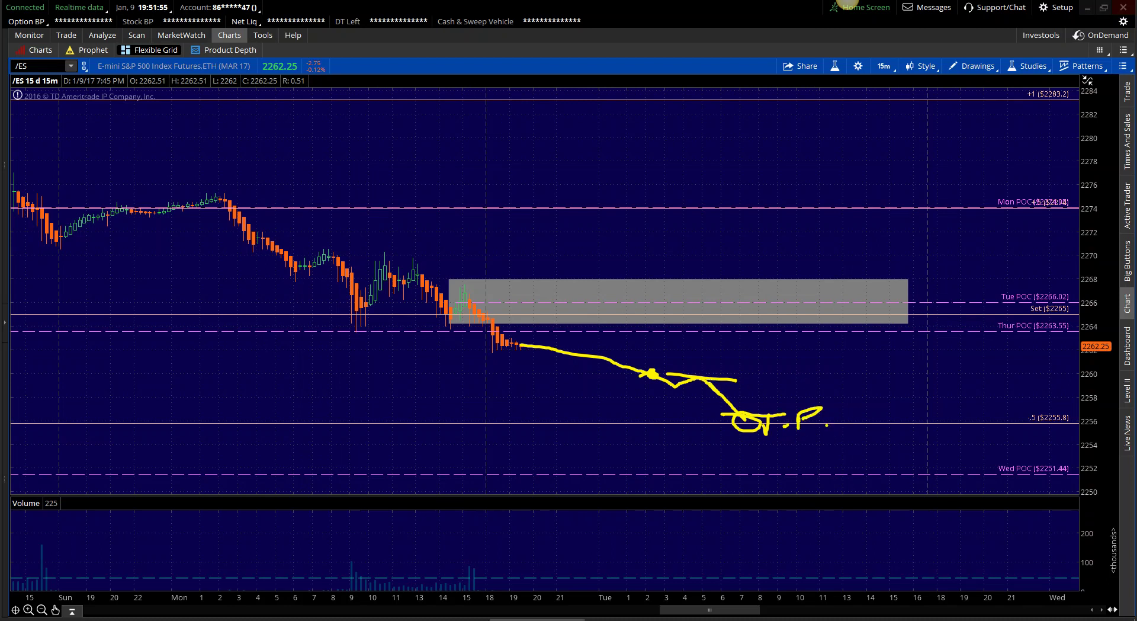
{"action": "key", "text": "e"}
Sketch a drop-and-bounce to the .5 level, erase it, and compress the price scale to reveal -1
{"action": "mouse_move", "coordinate": [511, 342]}
{"action": "left_mouse_down"}
{"action": "mouse_move", "coordinate": [566, 352]}
{"action": "mouse_move", "coordinate": [687, 414]}
{"action": "mouse_move", "coordinate": [757, 371]}
{"action": "left_mouse_up"}
{"action": "left_click_drag", "start_coordinate": [671, 423], "coordinate": [727, 427]}
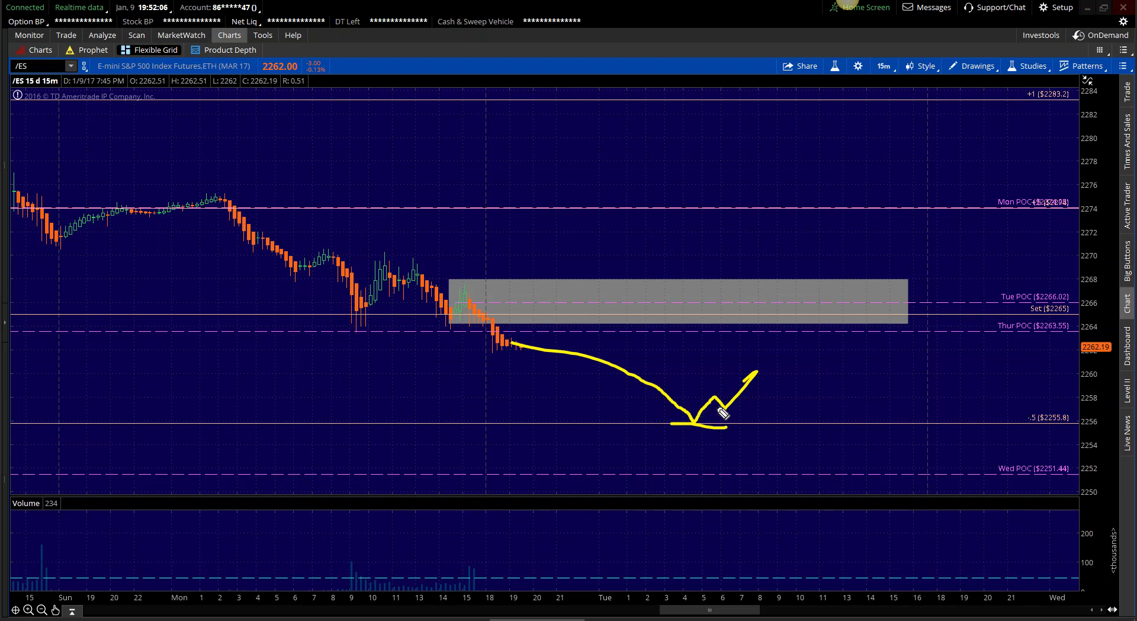
{"action": "left_click_drag", "start_coordinate": [716, 407], "coordinate": [739, 407]}
{"action": "key", "text": "Escape"}
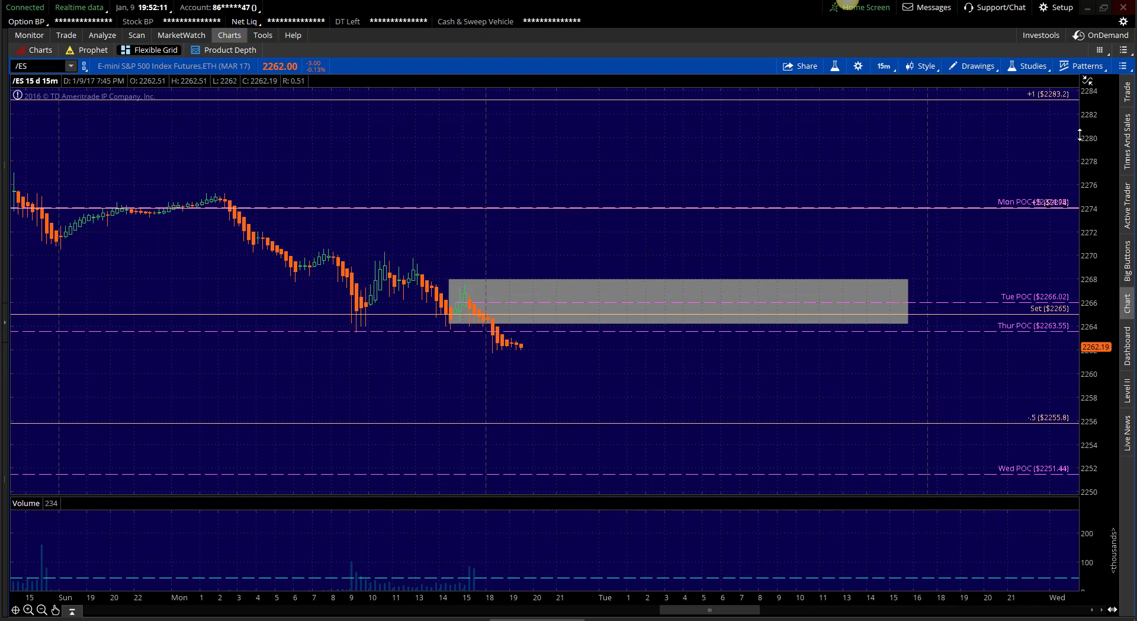
{"action": "left_click_drag", "start_coordinate": [1096, 117], "coordinate": [1095, 231]}
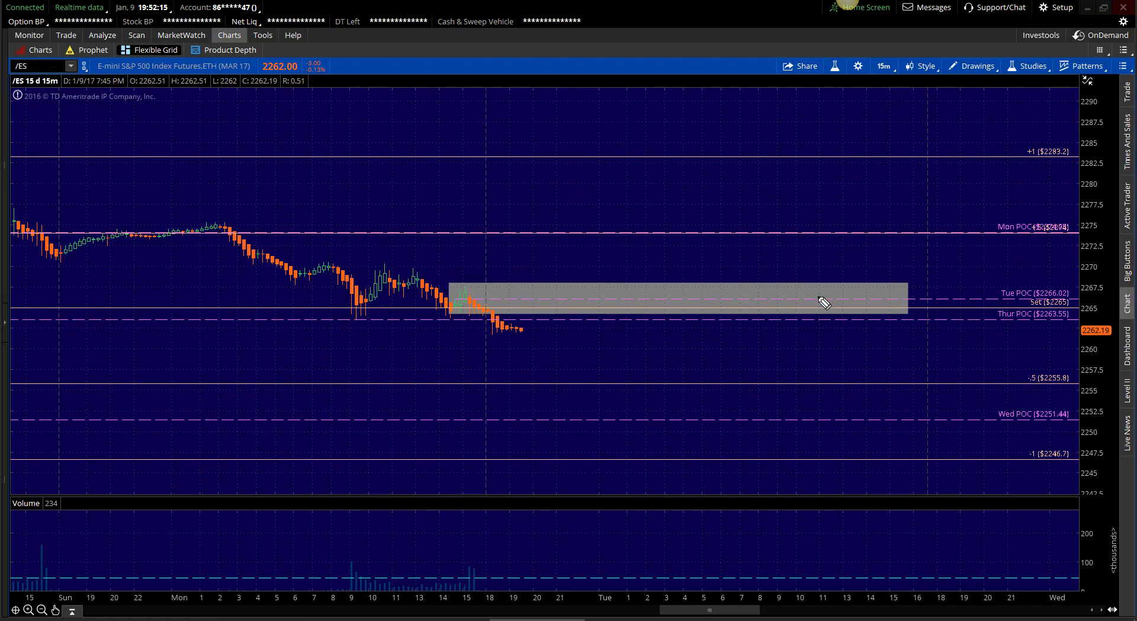
Draw a projected decline to the -1 level with a TP label, then erase the ink
{"action": "mouse_move", "coordinate": [499, 324]}
{"action": "left_mouse_down"}
{"action": "mouse_move", "coordinate": [629, 391]}
{"action": "mouse_move", "coordinate": [699, 394]}
{"action": "mouse_move", "coordinate": [731, 429]}
{"action": "mouse_move", "coordinate": [767, 432]}
{"action": "mouse_move", "coordinate": [800, 471]}
{"action": "left_mouse_up"}
{"action": "mouse_move", "coordinate": [649, 377]}
{"action": "left_mouse_down"}
{"action": "mouse_move", "coordinate": [771, 386]}
{"action": "mouse_move", "coordinate": [728, 425]}
{"action": "mouse_move", "coordinate": [736, 415]}
{"action": "mouse_move", "coordinate": [731, 427]}
{"action": "mouse_move", "coordinate": [810, 431]}
{"action": "mouse_move", "coordinate": [794, 460]}
{"action": "mouse_move", "coordinate": [802, 465]}
{"action": "mouse_move", "coordinate": [865, 455]}
{"action": "left_mouse_up"}
{"action": "left_click_drag", "start_coordinate": [472, 299], "coordinate": [505, 312]}
{"action": "left_click_drag", "start_coordinate": [608, 353], "coordinate": [797, 465]}
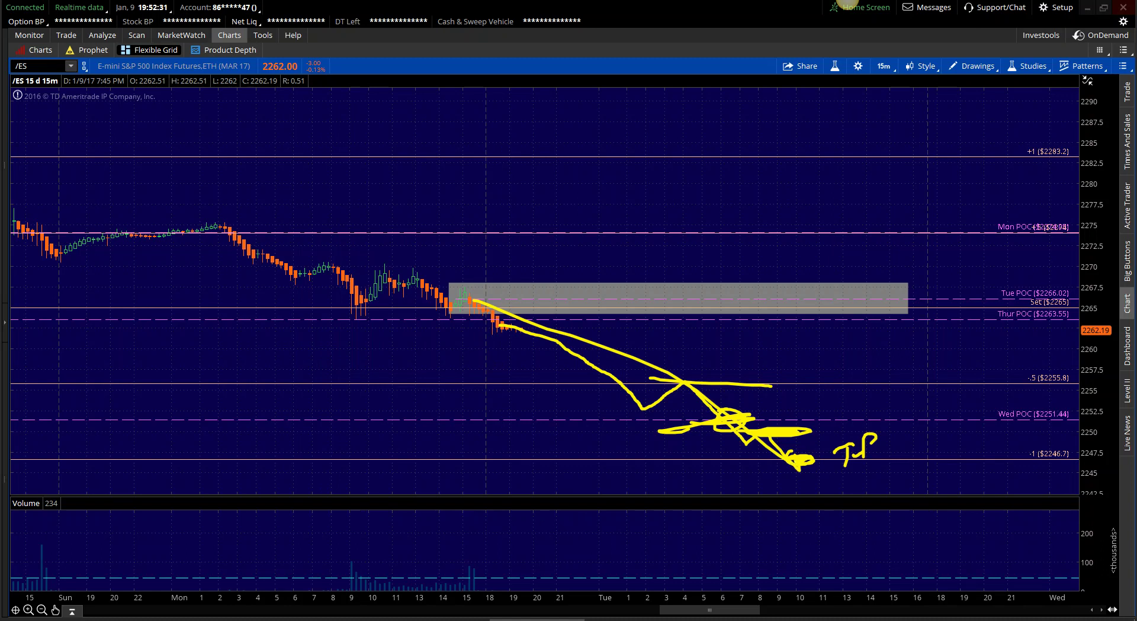
{"action": "key", "text": "e"}
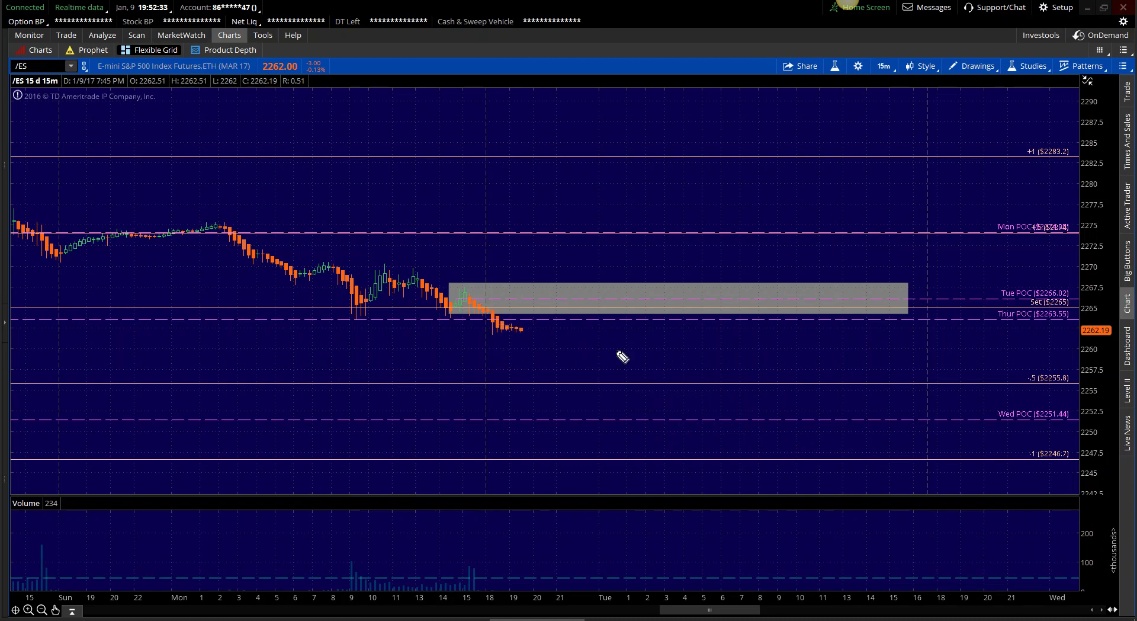
Scribble and erase a mark below the grey box, then switch to the weekly /ES chart window
{"action": "left_click_drag", "start_coordinate": [663, 342], "coordinate": [651, 348]}
{"action": "key", "text": "Escape"}
{"action": "left_click", "coordinate": [349, 620]}
Load the /TF symbol into the weekly chart and zoom into a recent stretch
{"action": "left_click", "coordinate": [439, 619]}
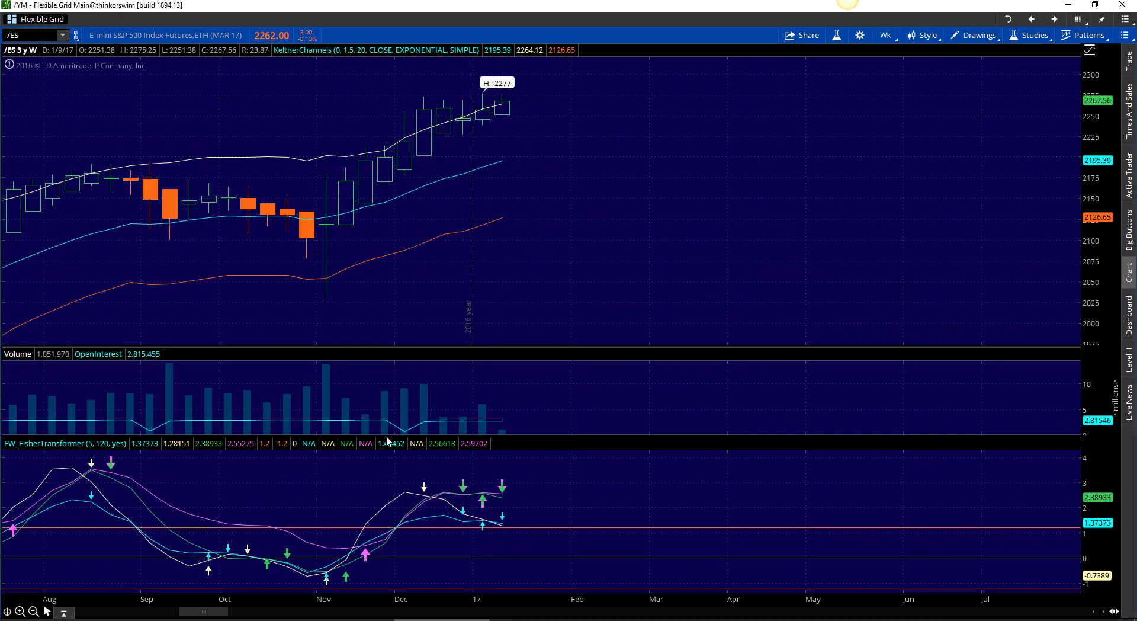
{"action": "type", "text": "/TF"}
{"action": "key", "text": "Return"}
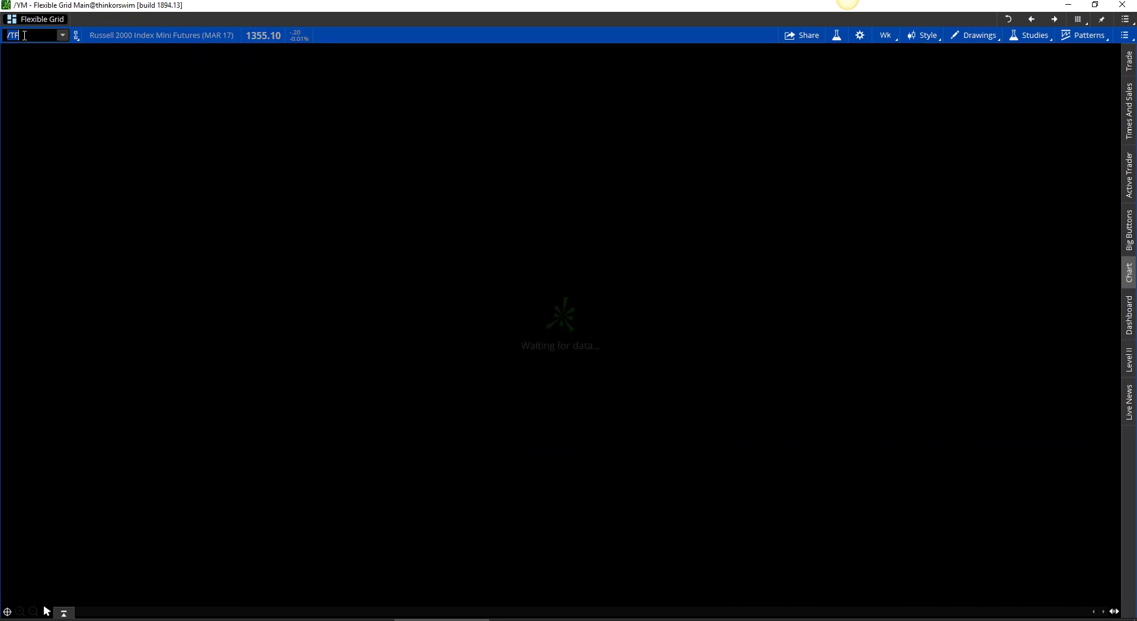
{"action": "left_click_drag", "start_coordinate": [86, 152], "coordinate": [698, 159]}
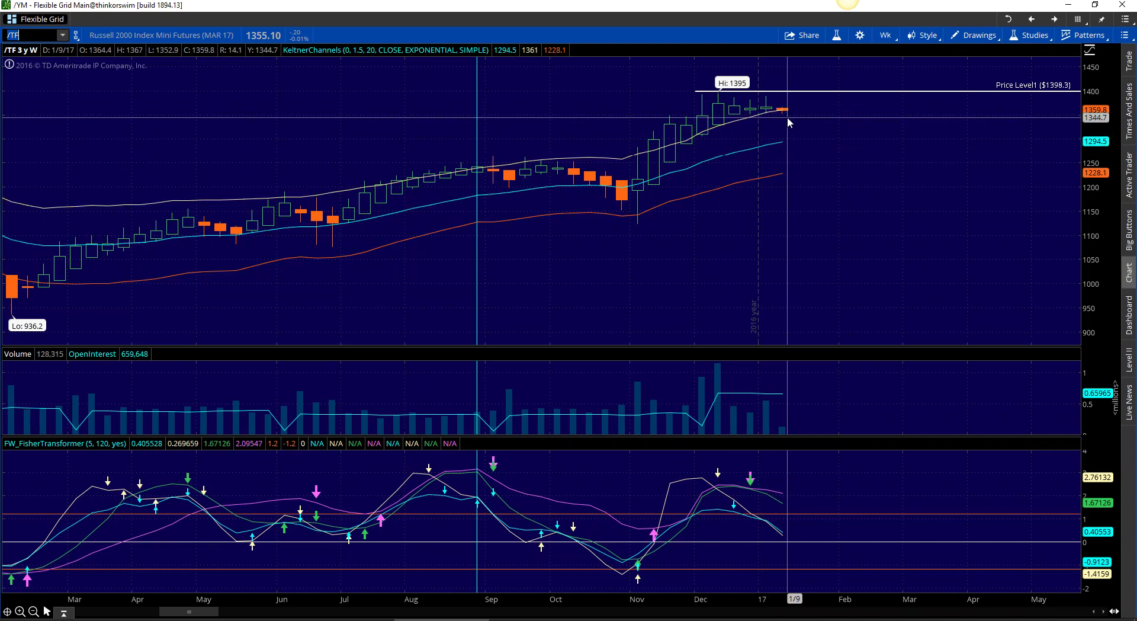
Change the time frame to 1-year daily, then to 180 days of 4-hour bars
{"action": "left_click", "coordinate": [885, 35]}
{"action": "left_click", "coordinate": [904, 158]}
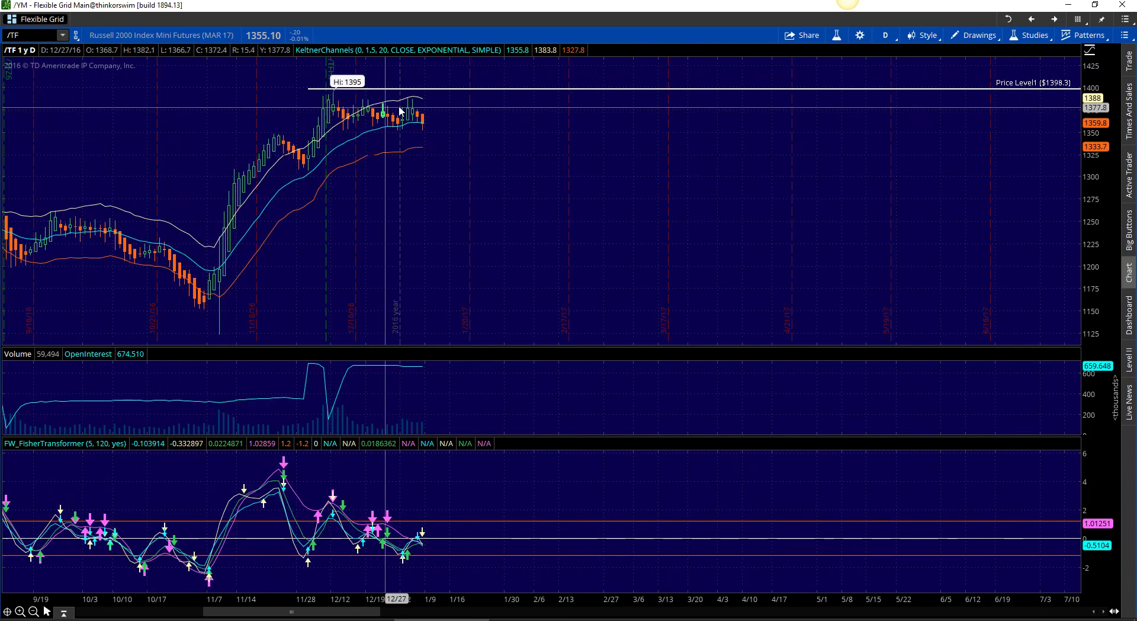
{"action": "left_click", "coordinate": [885, 36]}
{"action": "left_click", "coordinate": [897, 143]}
Switch to the Pointer tool and drag-zoom the chart from mid-November onward
{"action": "left_click", "coordinate": [972, 37]}
{"action": "left_click", "coordinate": [880, 74]}
{"action": "left_click_drag", "start_coordinate": [360, 178], "coordinate": [560, 185]}
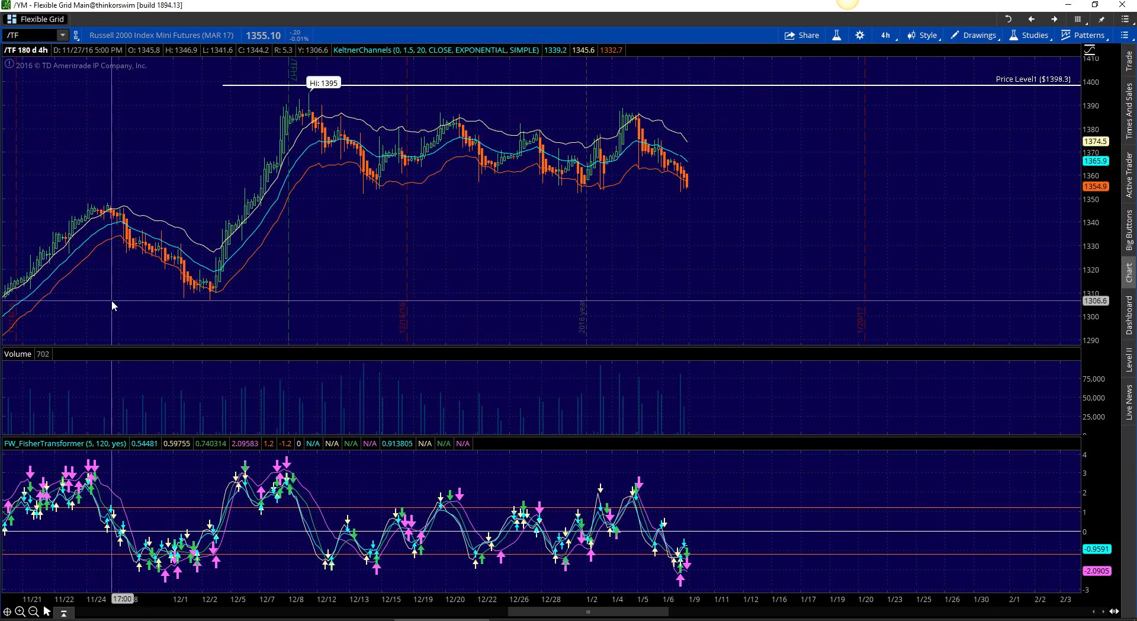
Zoom the 4-hour chart to late November through 1/19, sketch a support line under lows, then clear it
{"action": "left_click_drag", "start_coordinate": [112, 305], "coordinate": [844, 231]}
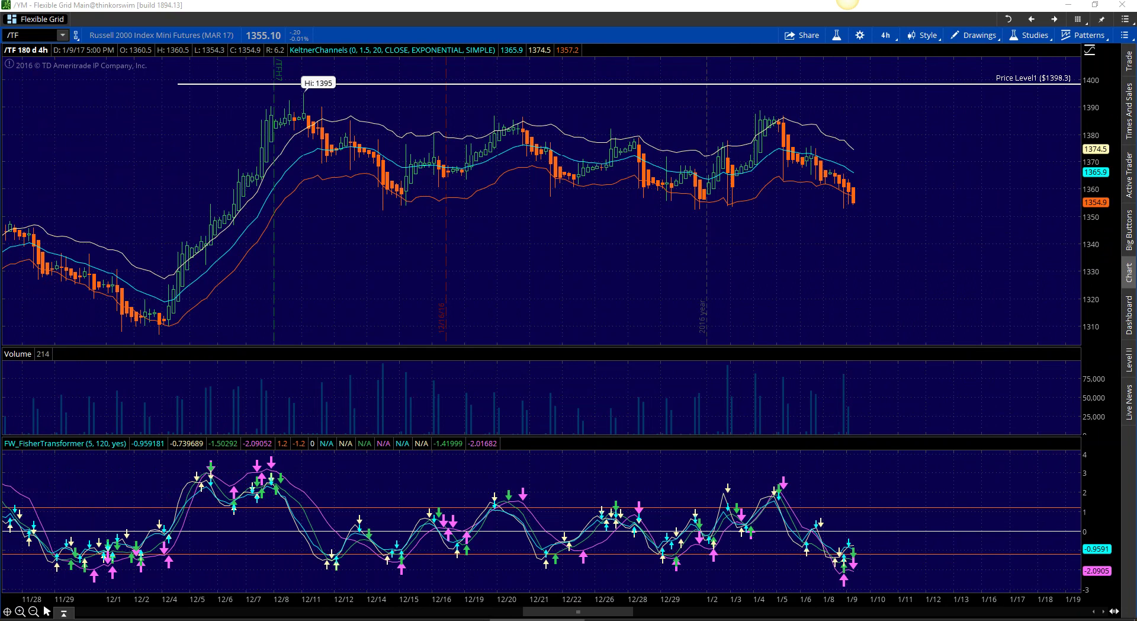
{"action": "mouse_move", "coordinate": [261, 195]}
{"action": "left_mouse_down"}
{"action": "mouse_move", "coordinate": [674, 212]}
{"action": "mouse_move", "coordinate": [860, 203]}
{"action": "mouse_move", "coordinate": [292, 198]}
{"action": "mouse_move", "coordinate": [321, 213]}
{"action": "left_mouse_up"}
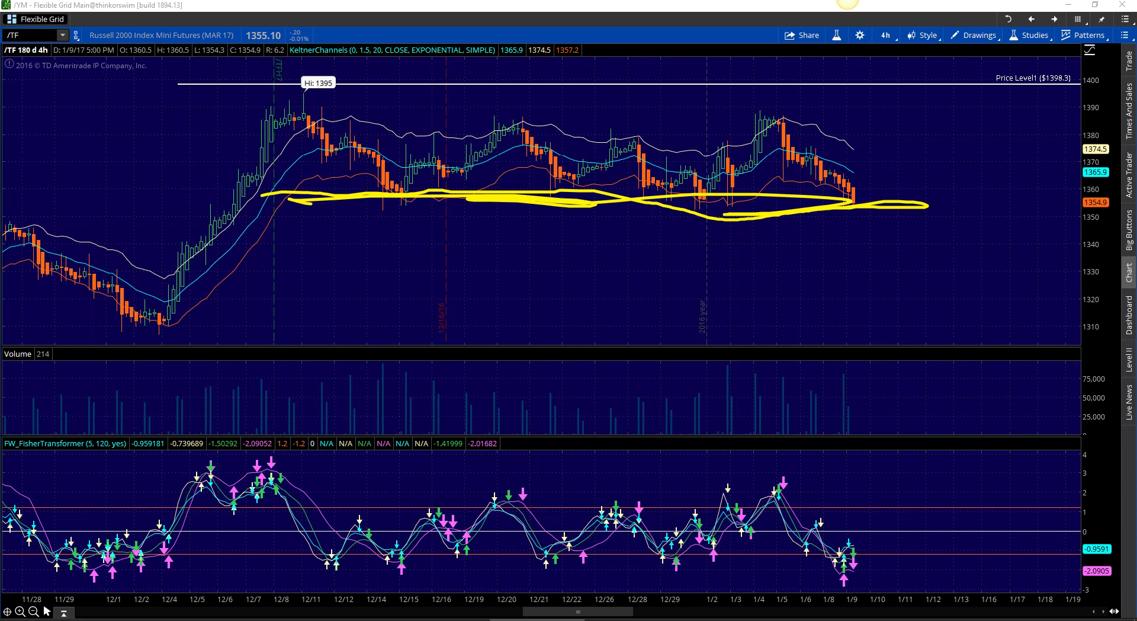
{"action": "key", "text": "e"}
Circle the latest price candles and the Fisher indicator's latest bars, then clear both circles
{"action": "mouse_move", "coordinate": [847, 168]}
{"action": "left_mouse_down"}
{"action": "mouse_move", "coordinate": [820, 220]}
{"action": "mouse_move", "coordinate": [859, 173]}
{"action": "left_mouse_up"}
{"action": "mouse_move", "coordinate": [844, 532]}
{"action": "left_mouse_down"}
{"action": "mouse_move", "coordinate": [835, 541]}
{"action": "mouse_move", "coordinate": [879, 565]}
{"action": "left_mouse_up"}
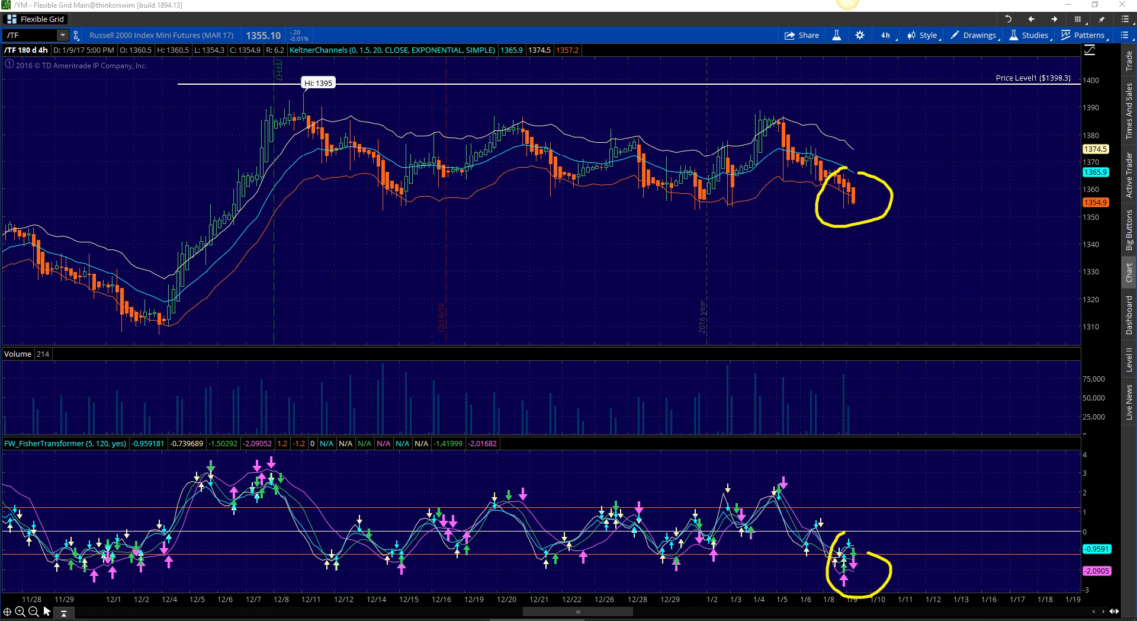
{"action": "key", "text": "Escape"}
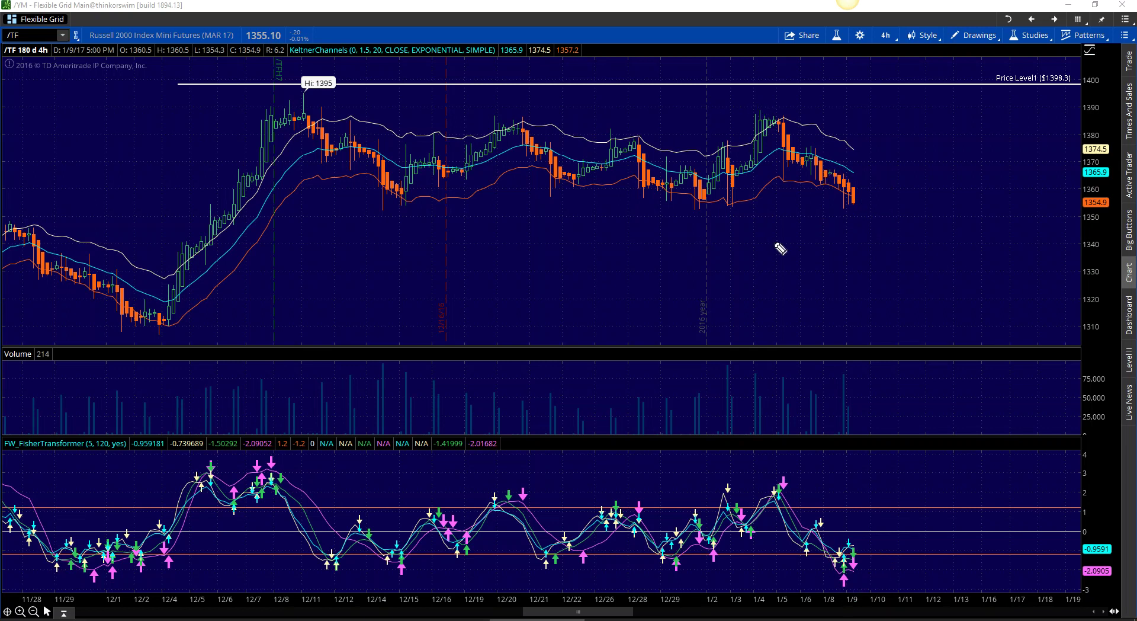
Sketch a projected bounce higher from the last candle's low, then clear the marks
{"action": "left_click", "coordinate": [847, 208]}
{"action": "left_click_drag", "start_coordinate": [888, 171], "coordinate": [889, 201]}
{"action": "mouse_move", "coordinate": [852, 206]}
{"action": "left_mouse_down"}
{"action": "mouse_move", "coordinate": [872, 172]}
{"action": "mouse_move", "coordinate": [893, 163]}
{"action": "left_mouse_up"}
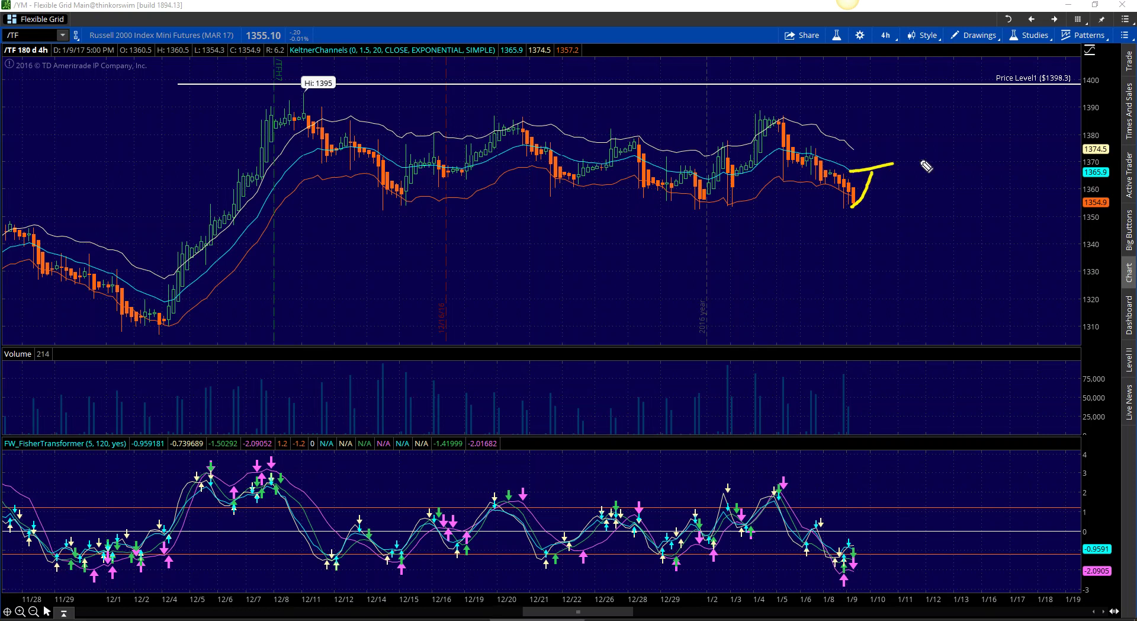
{"action": "left_click_drag", "start_coordinate": [839, 204], "coordinate": [869, 144]}
{"action": "key", "text": "Escape"}
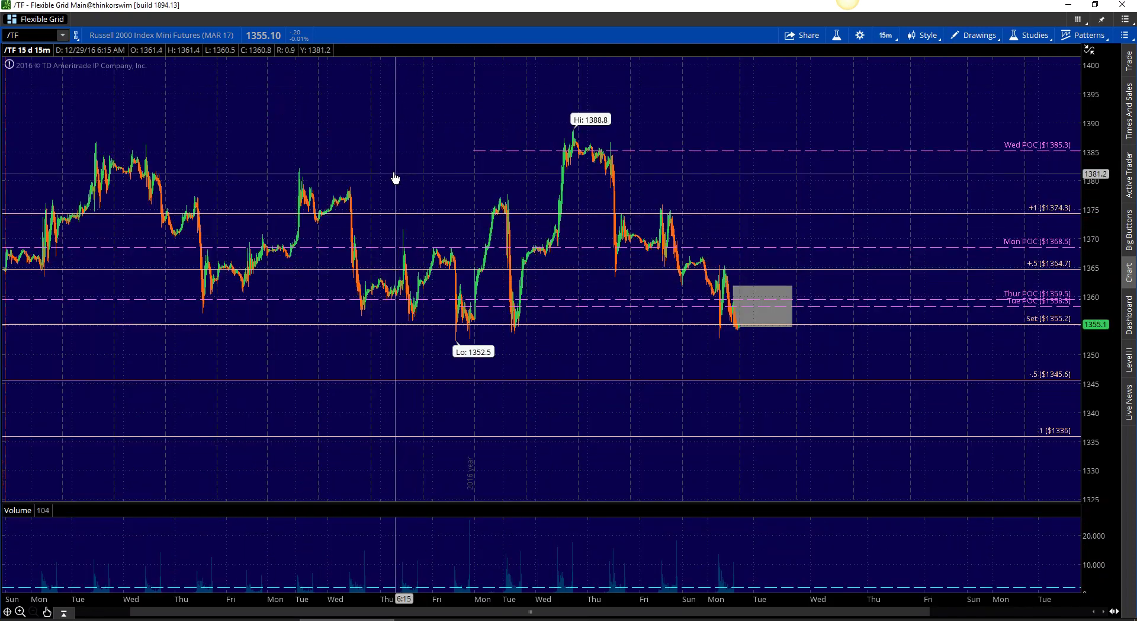
On the 15-day 15-minute chart, circle the daily price lows as support, then clear them
{"action": "scroll", "coordinate": [814, 175], "scroll_direction": "up", "scroll_amount": 3}
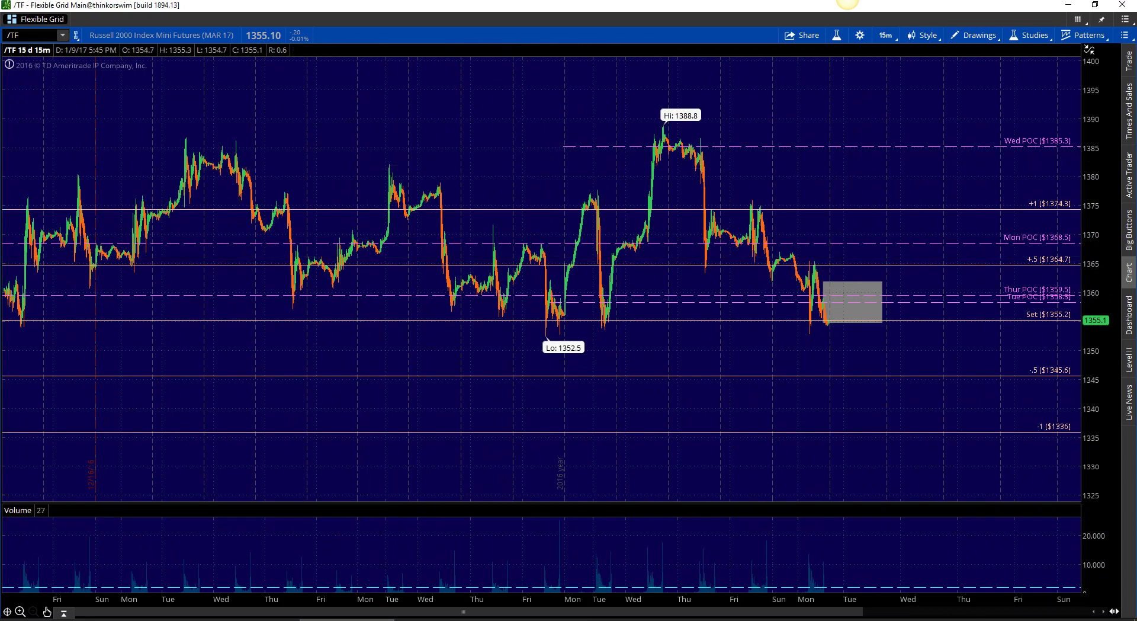
{"action": "left_click_drag", "start_coordinate": [32, 303], "coordinate": [1, 339]}
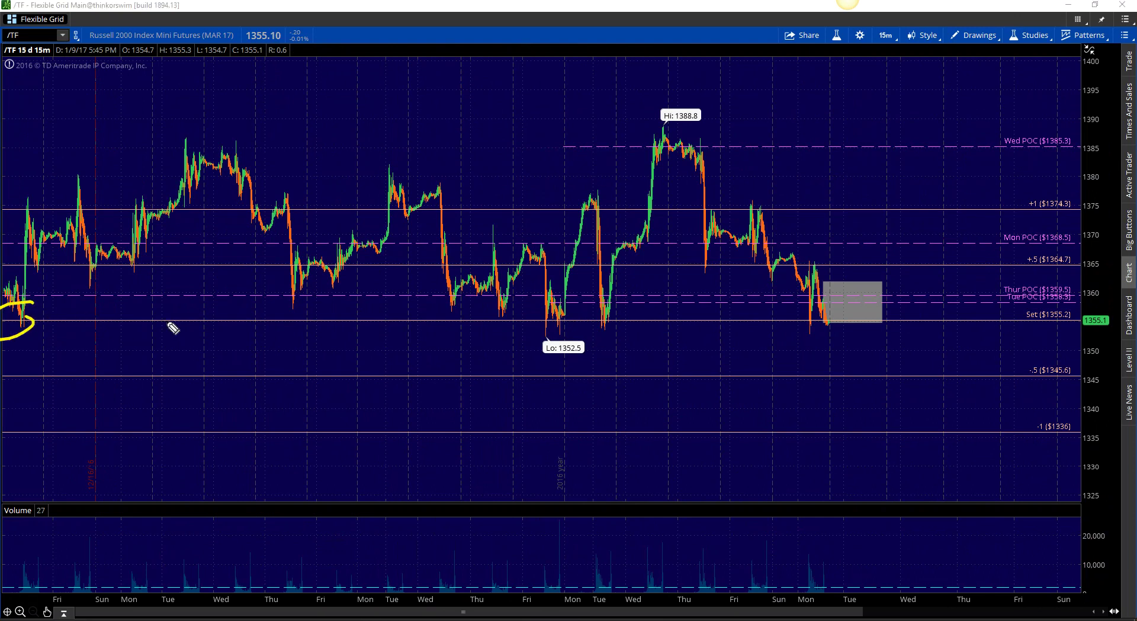
{"action": "left_click_drag", "start_coordinate": [294, 294], "coordinate": [334, 304]}
{"action": "left_click_drag", "start_coordinate": [504, 296], "coordinate": [453, 326]}
{"action": "mouse_move", "coordinate": [557, 305]}
{"action": "left_mouse_down"}
{"action": "mouse_move", "coordinate": [538, 315]}
{"action": "mouse_move", "coordinate": [574, 302]}
{"action": "mouse_move", "coordinate": [617, 322]}
{"action": "left_mouse_up"}
{"action": "left_click_drag", "start_coordinate": [851, 320], "coordinate": [807, 325]}
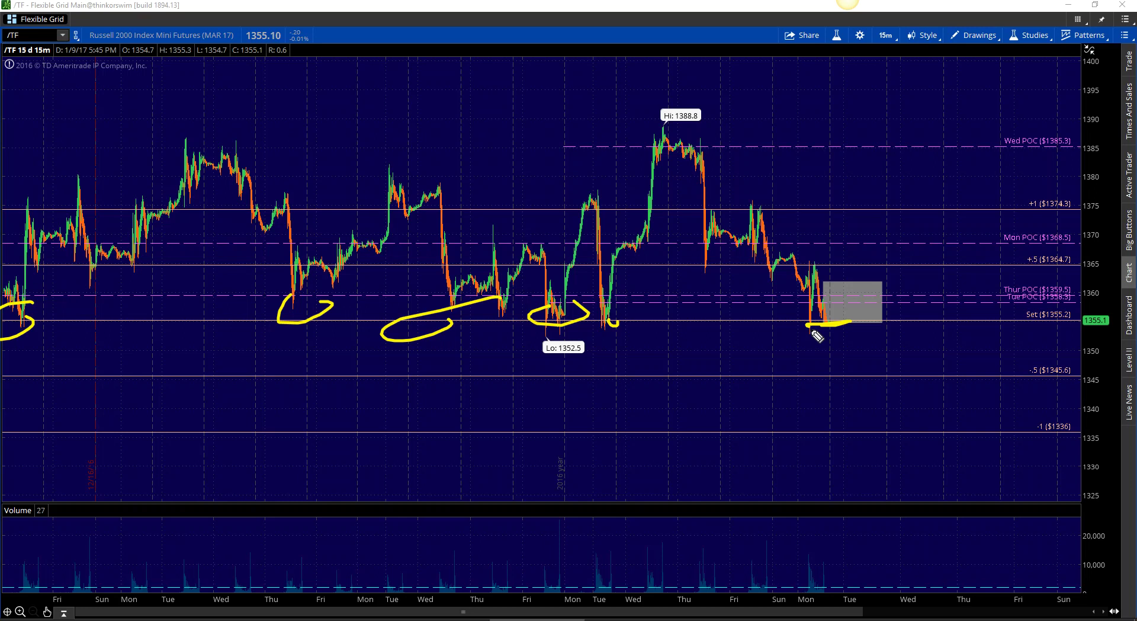
{"action": "key", "text": "e"}
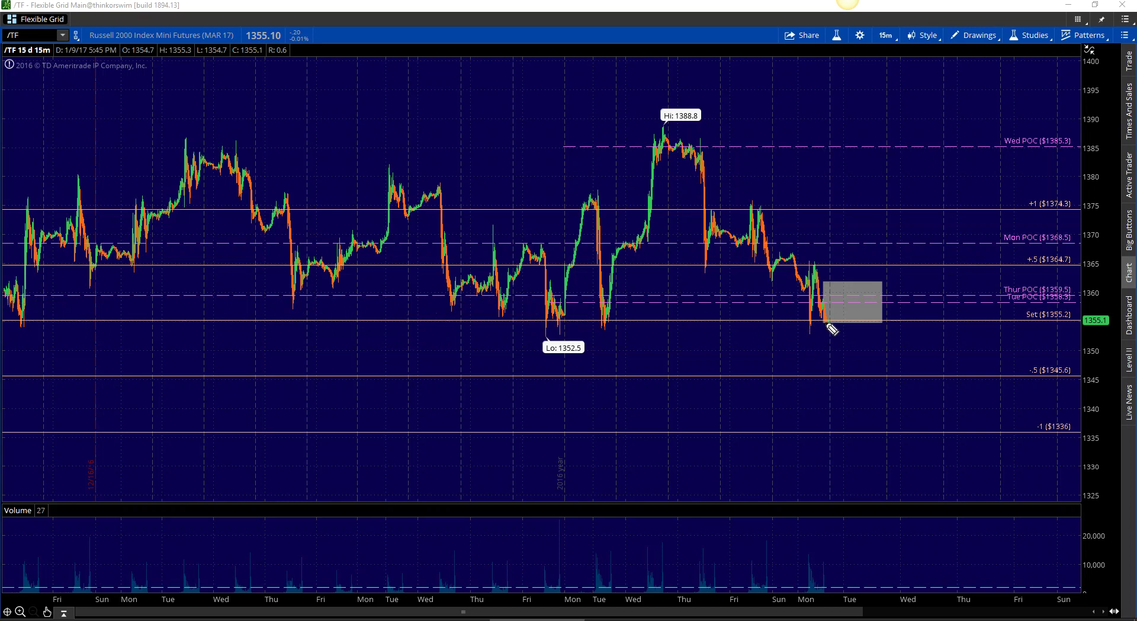
Sketch a projected drop toward 1336, erase it, and check the drawing tools list
{"action": "mouse_move", "coordinate": [829, 322]}
{"action": "left_mouse_down"}
{"action": "mouse_move", "coordinate": [849, 342]}
{"action": "mouse_move", "coordinate": [876, 437]}
{"action": "left_mouse_up"}
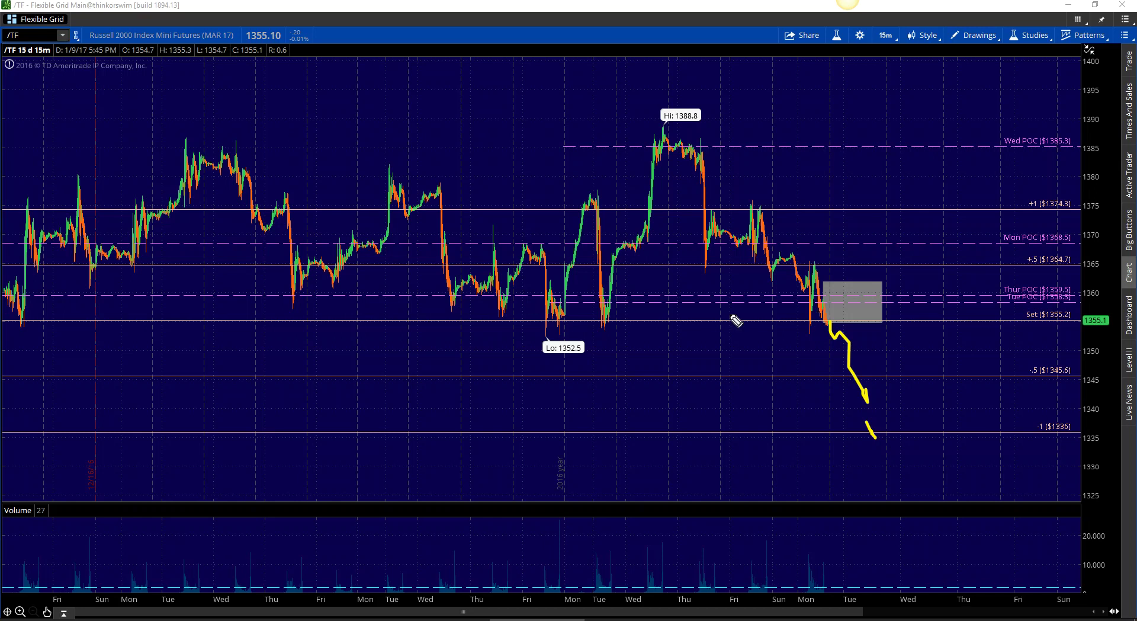
{"action": "key", "text": "Escape"}
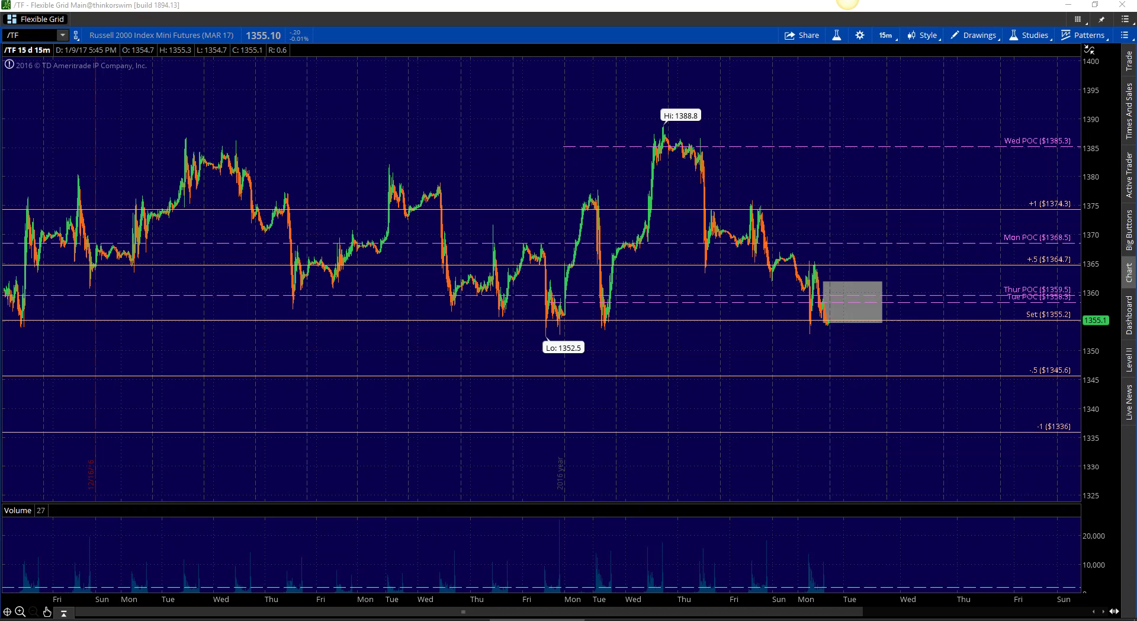
{"action": "left_click", "coordinate": [976, 35]}
{"action": "left_click", "coordinate": [848, 1]}
Draw three resistance lines above the grey box and trace the +1 level, then clear them and start a price-range box at the 1388.8 high
{"action": "left_click_drag", "start_coordinate": [818, 277], "coordinate": [880, 278]}
{"action": "left_click_drag", "start_coordinate": [816, 258], "coordinate": [890, 273]}
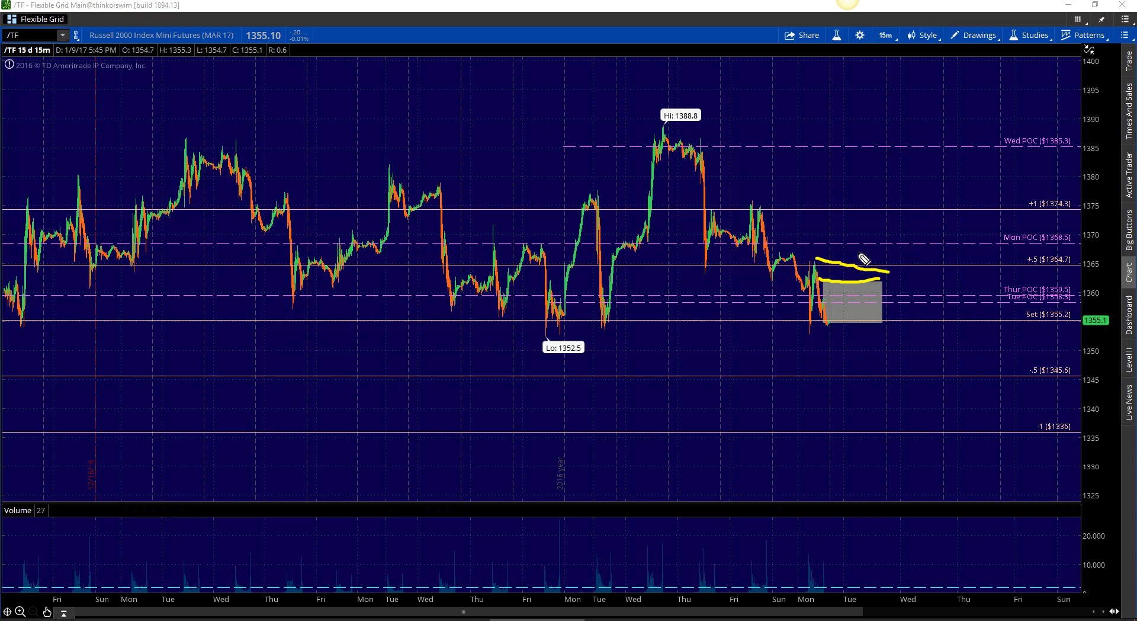
{"action": "left_click_drag", "start_coordinate": [829, 240], "coordinate": [883, 248]}
{"action": "left_click_drag", "start_coordinate": [857, 202], "coordinate": [861, 204]}
{"action": "mouse_move", "coordinate": [15, 210]}
{"action": "left_mouse_down"}
{"action": "mouse_move", "coordinate": [706, 225]}
{"action": "mouse_move", "coordinate": [958, 217]}
{"action": "left_mouse_up"}
{"action": "key", "text": "Escape"}
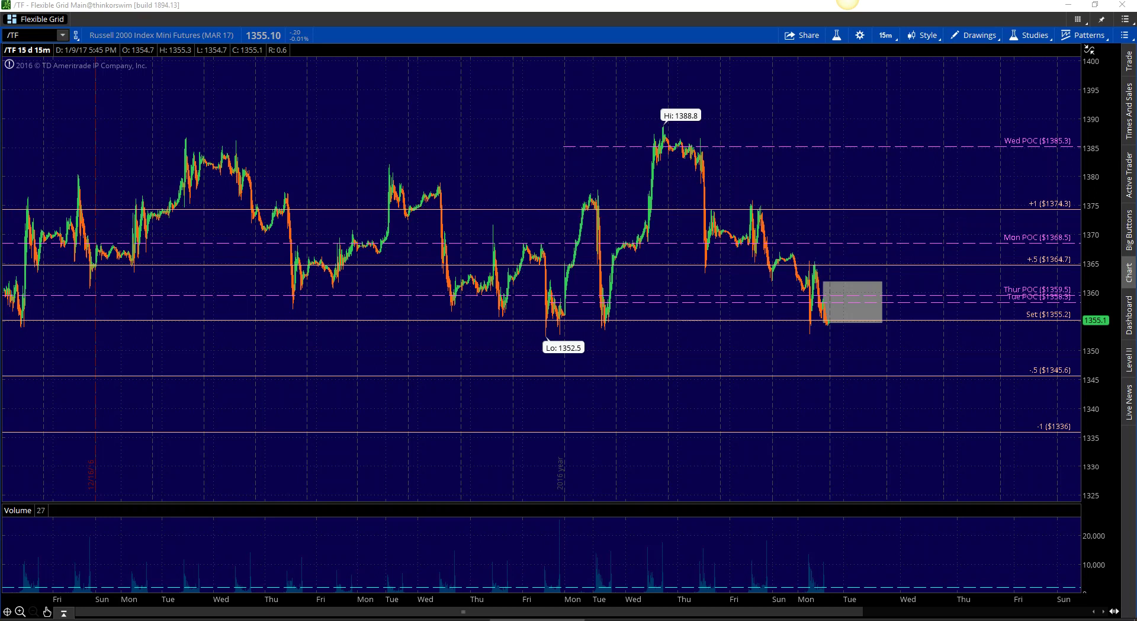
{"action": "left_click", "coordinate": [976, 35]}
{"action": "left_click", "coordinate": [916, 68]}
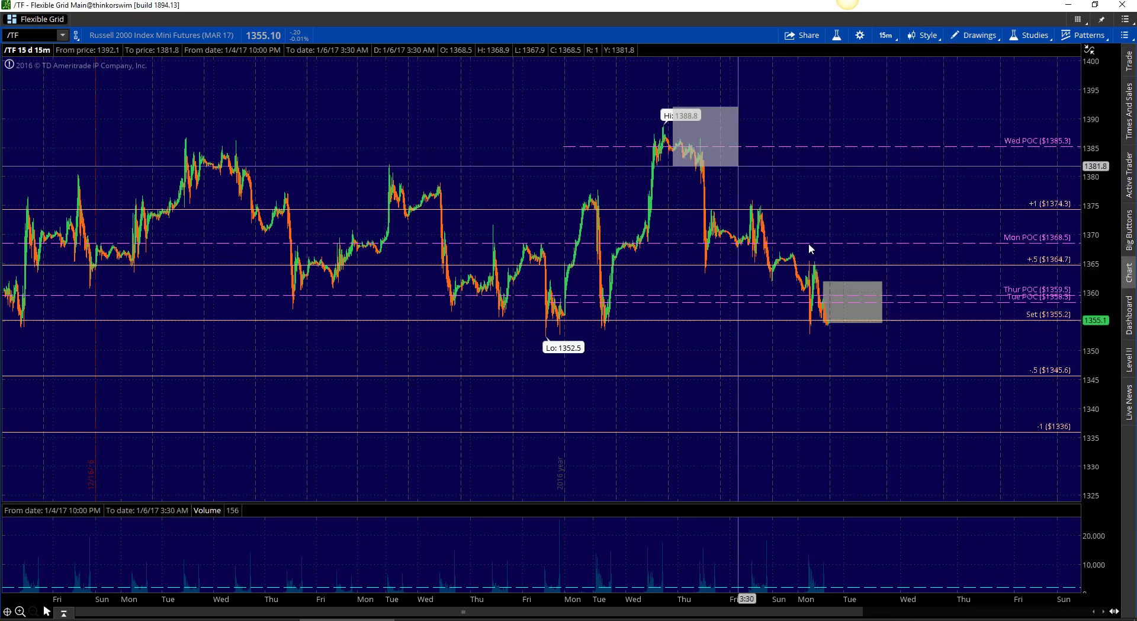
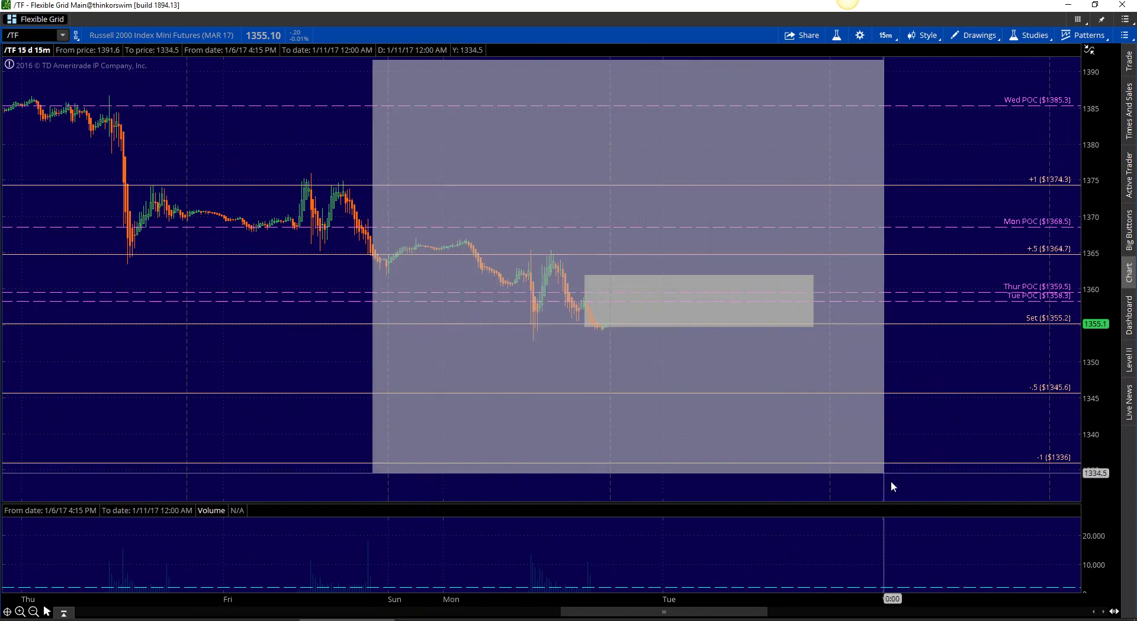
Zoom onto the recent days and sketch a rise to the box top, checking the 80% Rule picture
{"action": "left_click_drag", "start_coordinate": [1094, 332], "coordinate": [1094, 267]}
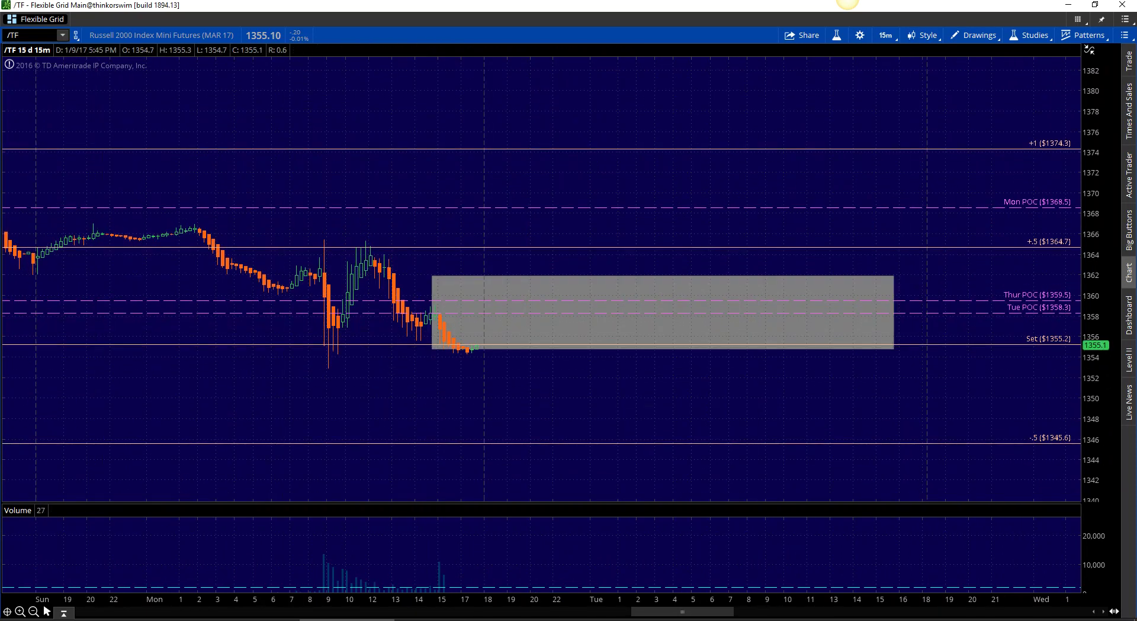
{"action": "mouse_move", "coordinate": [466, 348]}
{"action": "left_mouse_down"}
{"action": "mouse_move", "coordinate": [655, 339]}
{"action": "mouse_move", "coordinate": [726, 270]}
{"action": "mouse_move", "coordinate": [687, 263]}
{"action": "left_mouse_up"}
{"action": "left_click_drag", "start_coordinate": [654, 340], "coordinate": [666, 339]}
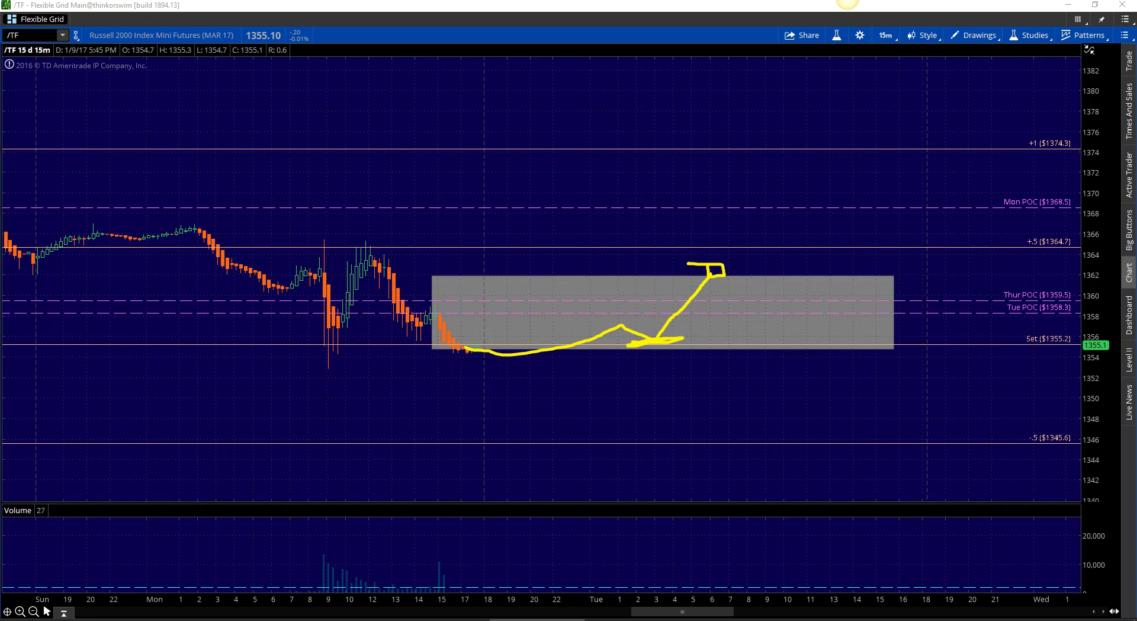
{"action": "key", "text": "alt+Tab"}
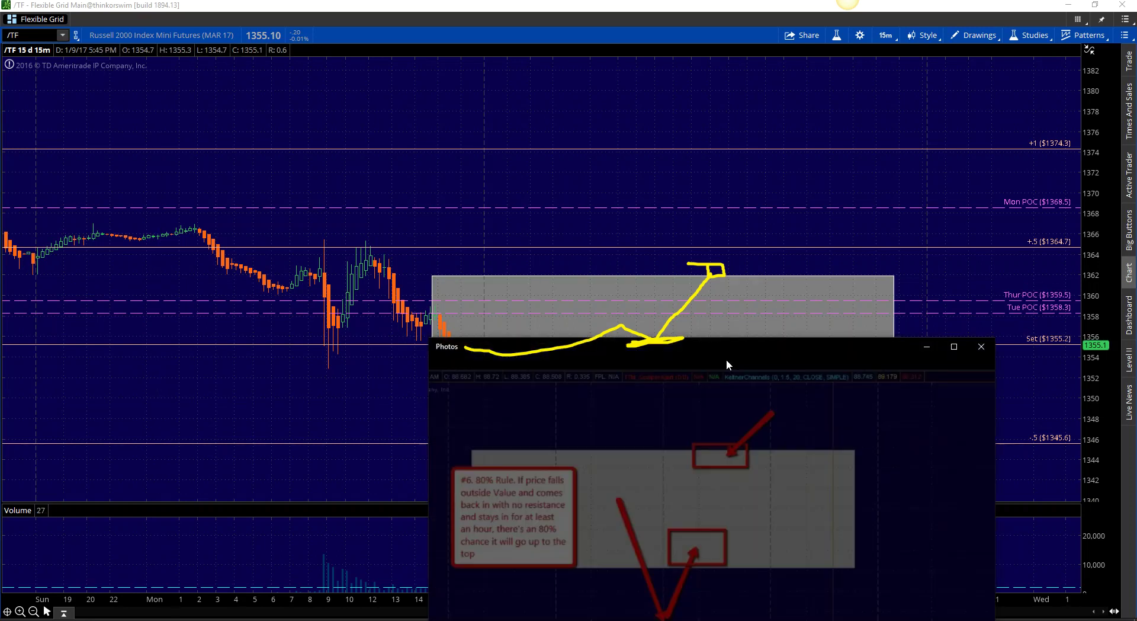
{"action": "left_click", "coordinate": [981, 346]}
{"action": "key", "text": "Escape"}
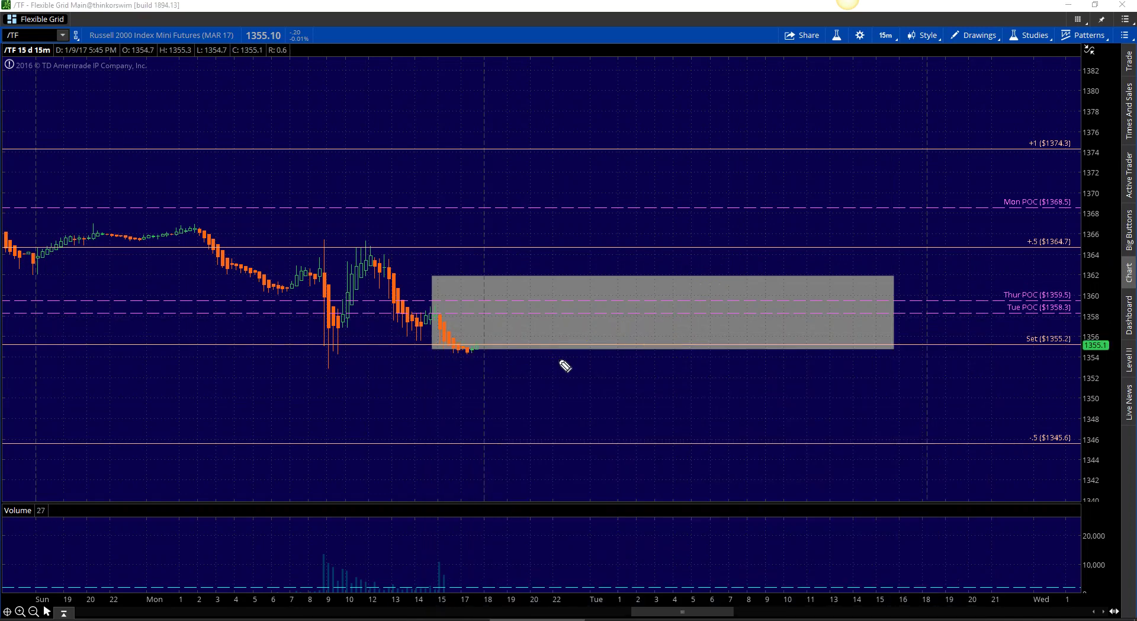
Sketch projected climbs across the value box up to the +1 line, then erase them
{"action": "mouse_move", "coordinate": [465, 340]}
{"action": "left_mouse_down"}
{"action": "mouse_move", "coordinate": [719, 283]}
{"action": "mouse_move", "coordinate": [750, 310]}
{"action": "left_mouse_up"}
{"action": "mouse_move", "coordinate": [470, 362]}
{"action": "left_mouse_down"}
{"action": "mouse_move", "coordinate": [679, 291]}
{"action": "mouse_move", "coordinate": [725, 253]}
{"action": "mouse_move", "coordinate": [750, 274]}
{"action": "left_mouse_up"}
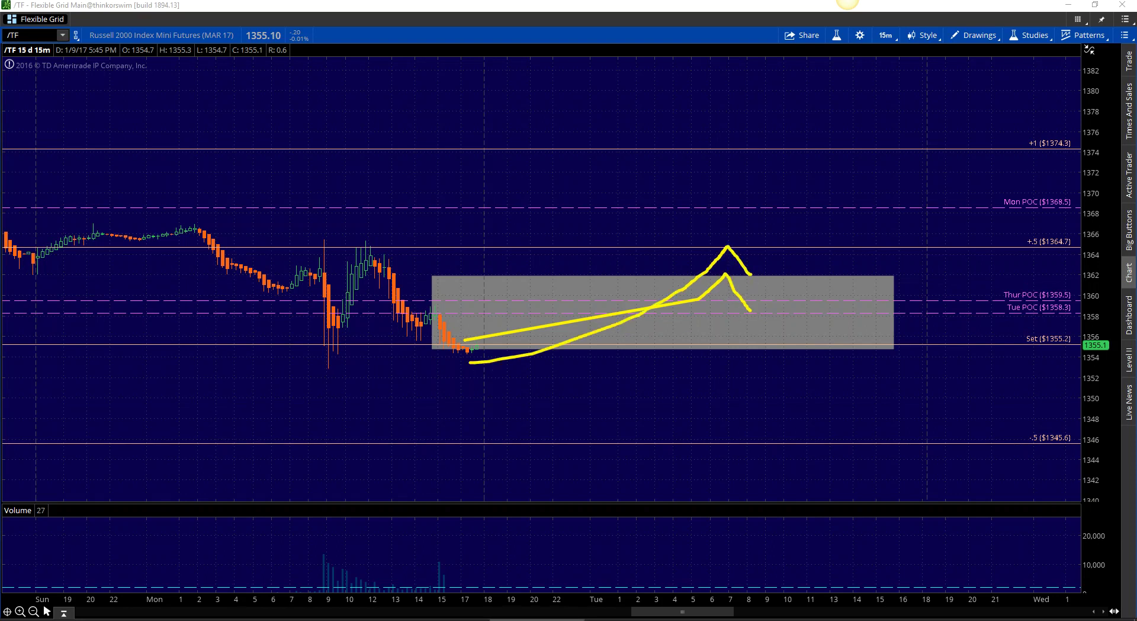
{"action": "left_click", "coordinate": [37, 267]}
{"action": "mouse_move", "coordinate": [451, 353]}
{"action": "left_mouse_down"}
{"action": "mouse_move", "coordinate": [680, 257]}
{"action": "mouse_move", "coordinate": [711, 218]}
{"action": "mouse_move", "coordinate": [747, 240]}
{"action": "mouse_move", "coordinate": [793, 191]}
{"action": "mouse_move", "coordinate": [816, 212]}
{"action": "mouse_move", "coordinate": [861, 140]}
{"action": "left_mouse_up"}
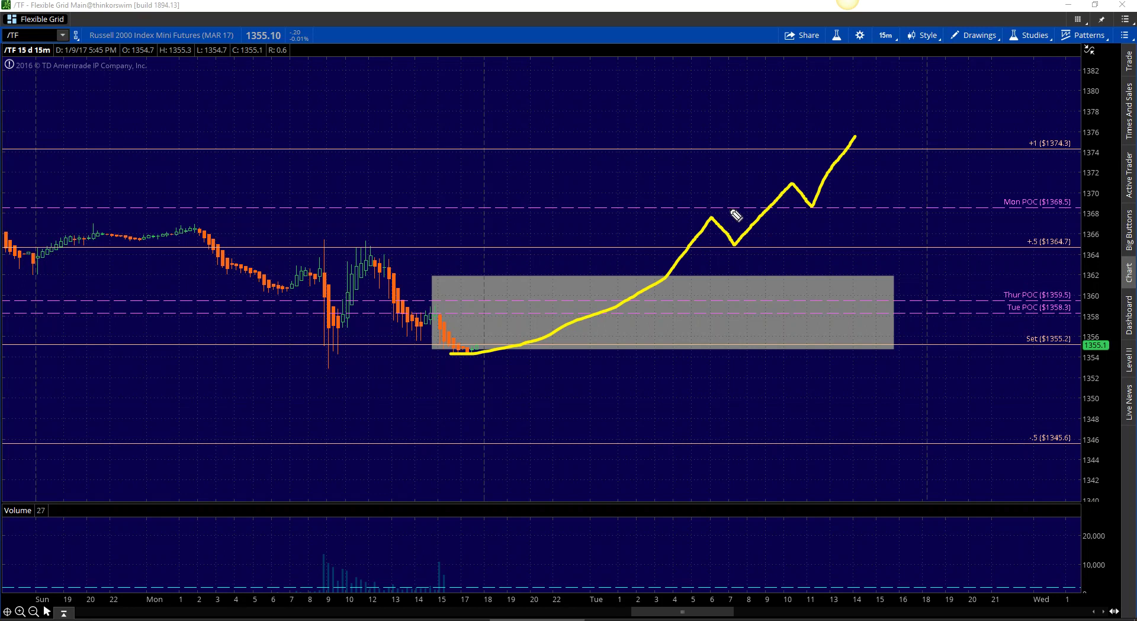
{"action": "mouse_move", "coordinate": [760, 209]}
{"action": "left_mouse_down"}
{"action": "mouse_move", "coordinate": [835, 203]}
{"action": "mouse_move", "coordinate": [807, 210]}
{"action": "left_mouse_up"}
{"action": "left_click_drag", "start_coordinate": [837, 152], "coordinate": [867, 151]}
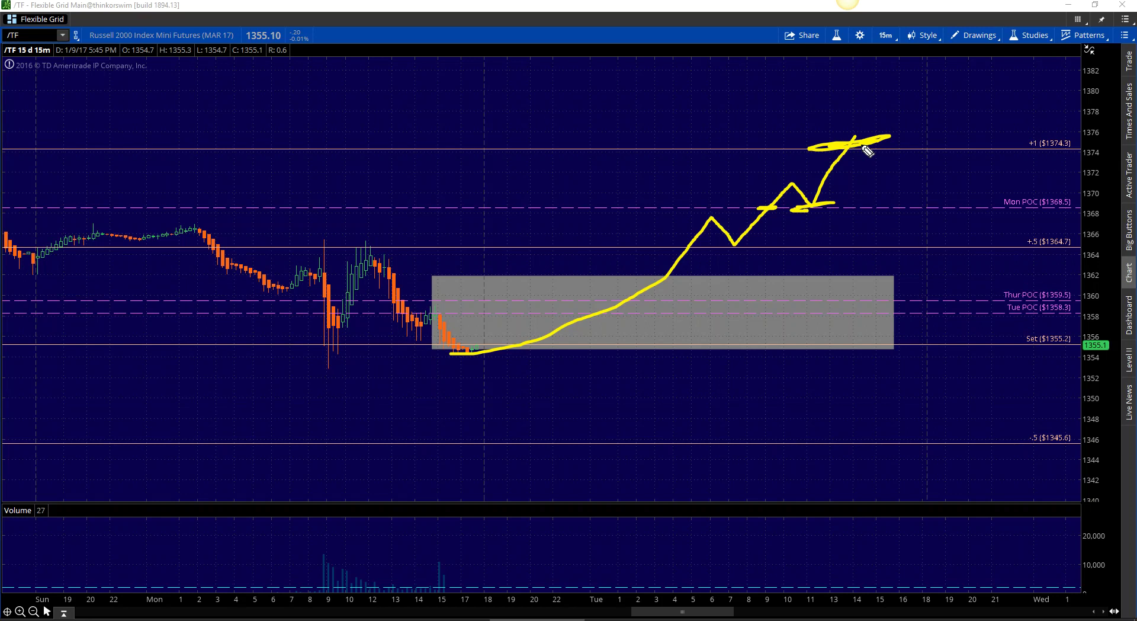
{"action": "mouse_move", "coordinate": [713, 132]}
{"action": "left_mouse_down"}
{"action": "mouse_move", "coordinate": [647, 148]}
{"action": "mouse_move", "coordinate": [823, 116]}
{"action": "mouse_move", "coordinate": [914, 140]}
{"action": "mouse_move", "coordinate": [917, 157]}
{"action": "mouse_move", "coordinate": [974, 148]}
{"action": "mouse_move", "coordinate": [904, 139]}
{"action": "left_mouse_up"}
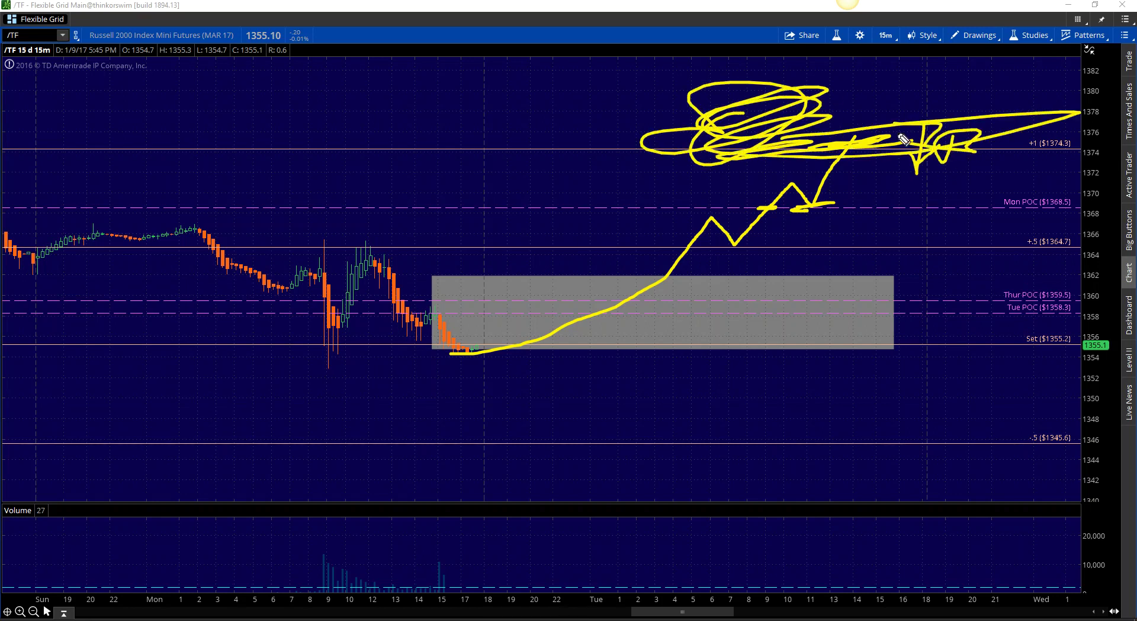
{"action": "key", "text": "e"}
Redraw a rise to the +1 line and trace lines along the recent lows, erasing each
{"action": "mouse_move", "coordinate": [476, 356]}
{"action": "left_mouse_down"}
{"action": "mouse_move", "coordinate": [797, 159]}
{"action": "mouse_move", "coordinate": [811, 206]}
{"action": "left_mouse_up"}
{"action": "left_click_drag", "start_coordinate": [726, 138], "coordinate": [914, 157]}
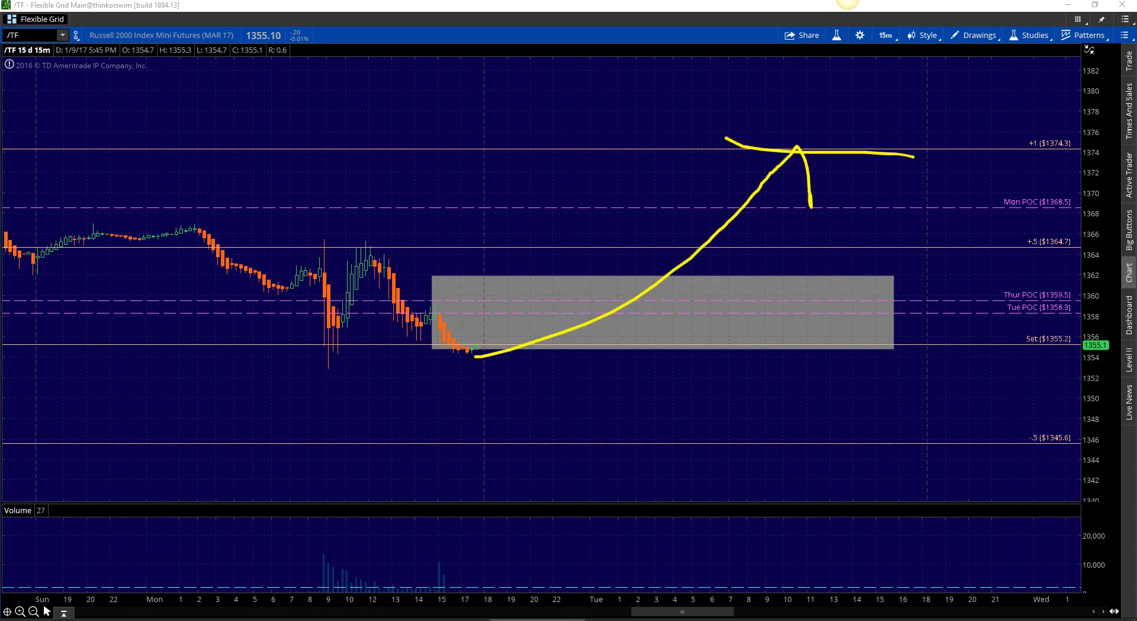
{"action": "key", "text": "e"}
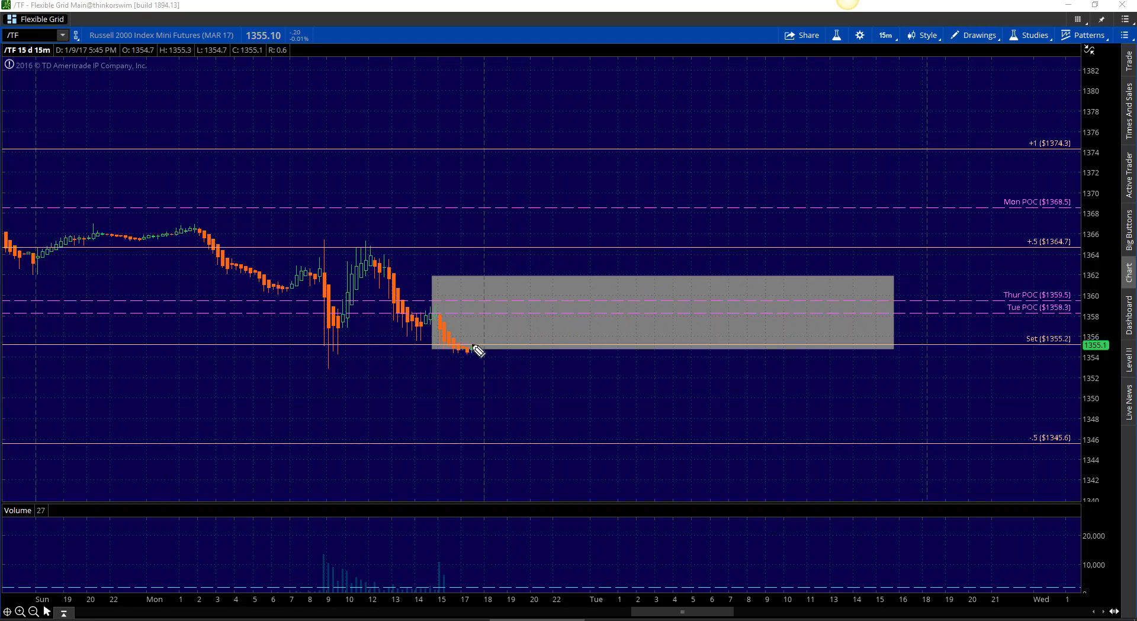
{"action": "left_click_drag", "start_coordinate": [308, 359], "coordinate": [551, 344]}
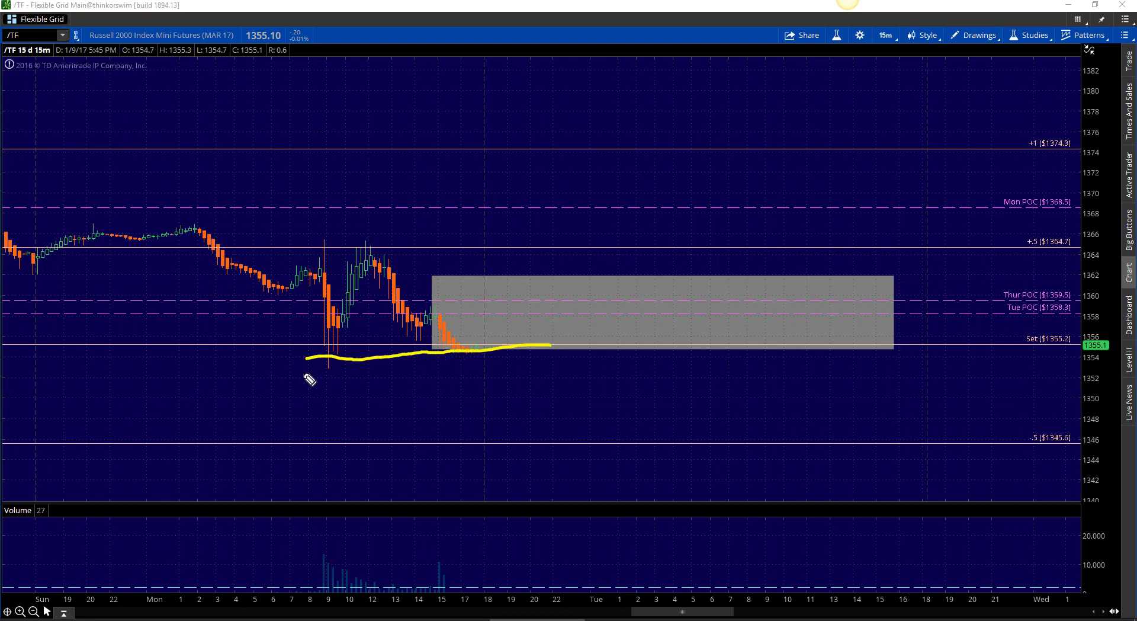
{"action": "key", "text": "Escape"}
{"action": "mouse_move", "coordinate": [318, 371]}
{"action": "left_mouse_down"}
{"action": "mouse_move", "coordinate": [550, 391]}
{"action": "mouse_move", "coordinate": [786, 384]}
{"action": "left_mouse_up"}
{"action": "key", "text": "ctrl+z"}
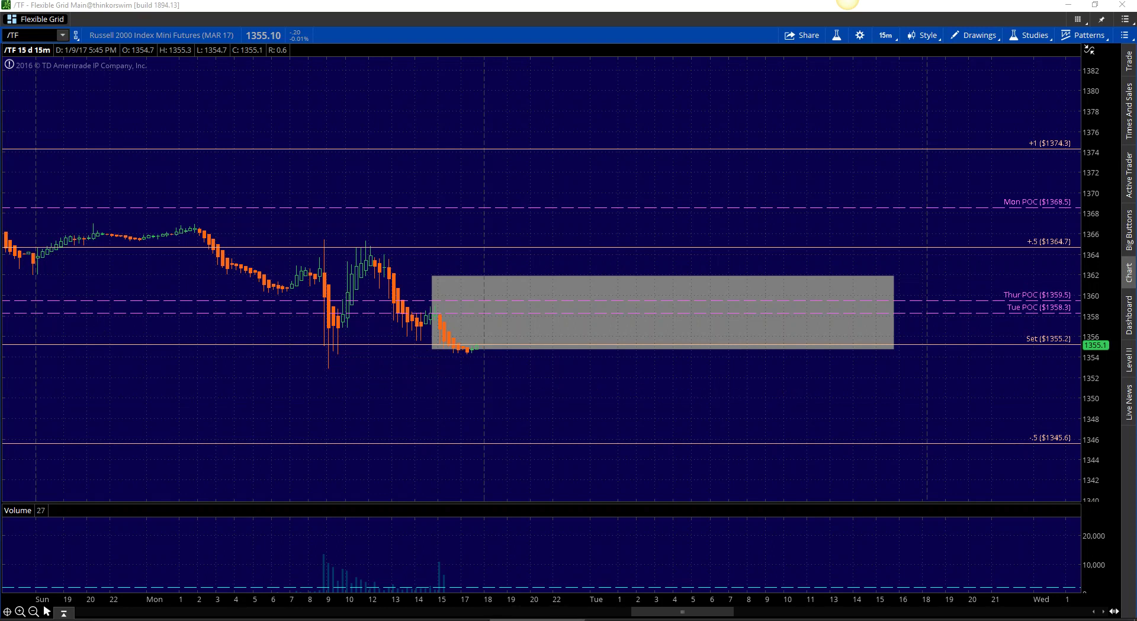
Place a horizontal price level at 1352.9 below the lows, then return to panning
{"action": "left_click", "coordinate": [972, 36]}
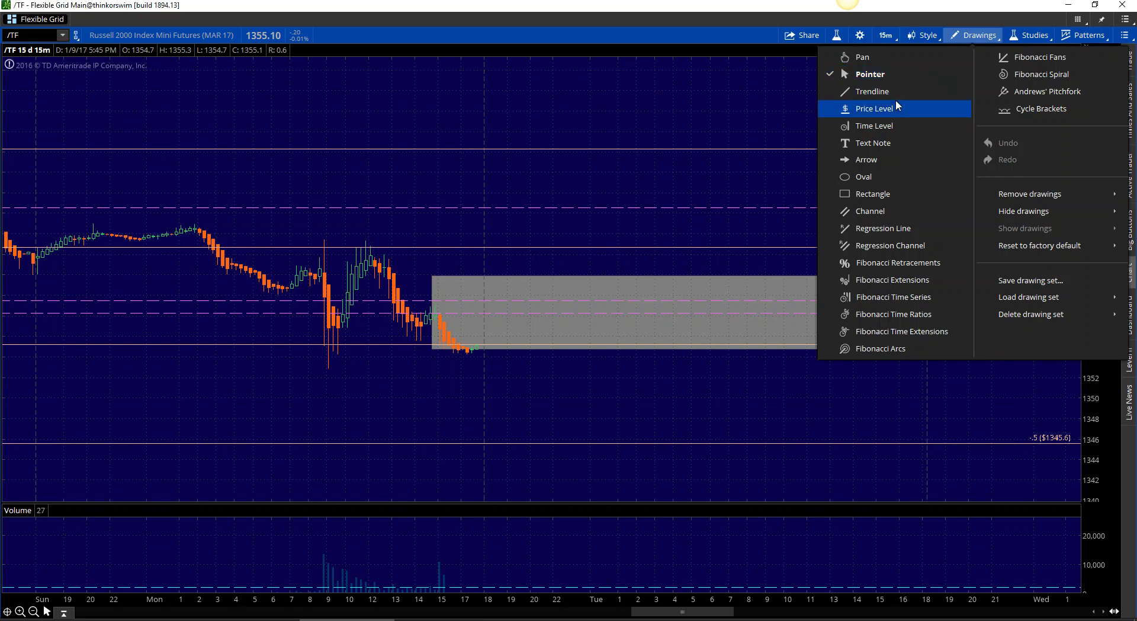
{"action": "left_click", "coordinate": [871, 108]}
{"action": "left_click", "coordinate": [274, 367]}
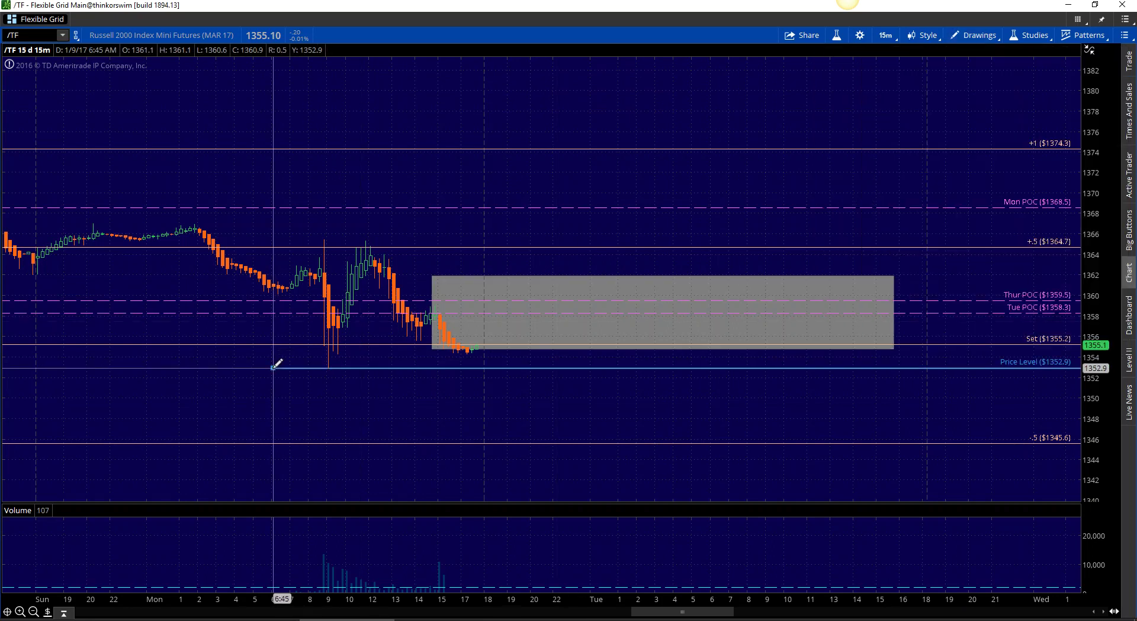
{"action": "left_click", "coordinate": [966, 41]}
{"action": "left_click", "coordinate": [930, 56]}
Sketch a projected drop along 1352.9, circle its end near -.5, and switch to 30 D : 1h
{"action": "mouse_move", "coordinate": [469, 345]}
{"action": "left_mouse_down"}
{"action": "mouse_move", "coordinate": [525, 358]}
{"action": "mouse_move", "coordinate": [587, 396]}
{"action": "mouse_move", "coordinate": [632, 371]}
{"action": "mouse_move", "coordinate": [668, 398]}
{"action": "left_mouse_up"}
{"action": "left_click_drag", "start_coordinate": [616, 367], "coordinate": [722, 380]}
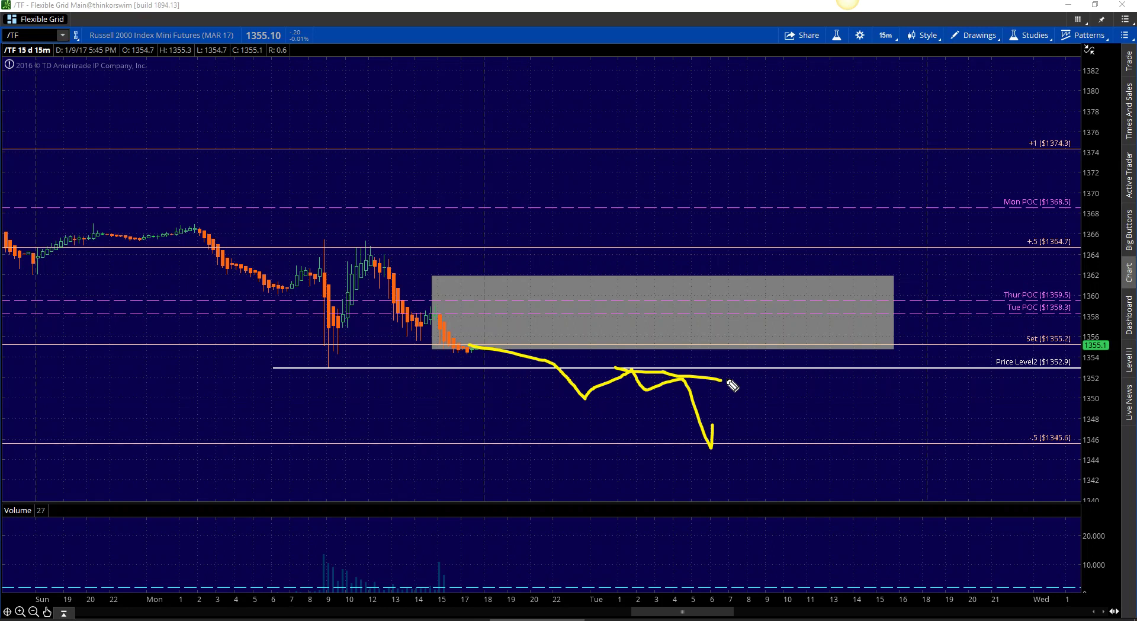
{"action": "left_click_drag", "start_coordinate": [605, 369], "coordinate": [725, 377]}
{"action": "mouse_move", "coordinate": [719, 433]}
{"action": "left_mouse_down"}
{"action": "mouse_move", "coordinate": [729, 438]}
{"action": "mouse_move", "coordinate": [716, 435]}
{"action": "left_mouse_up"}
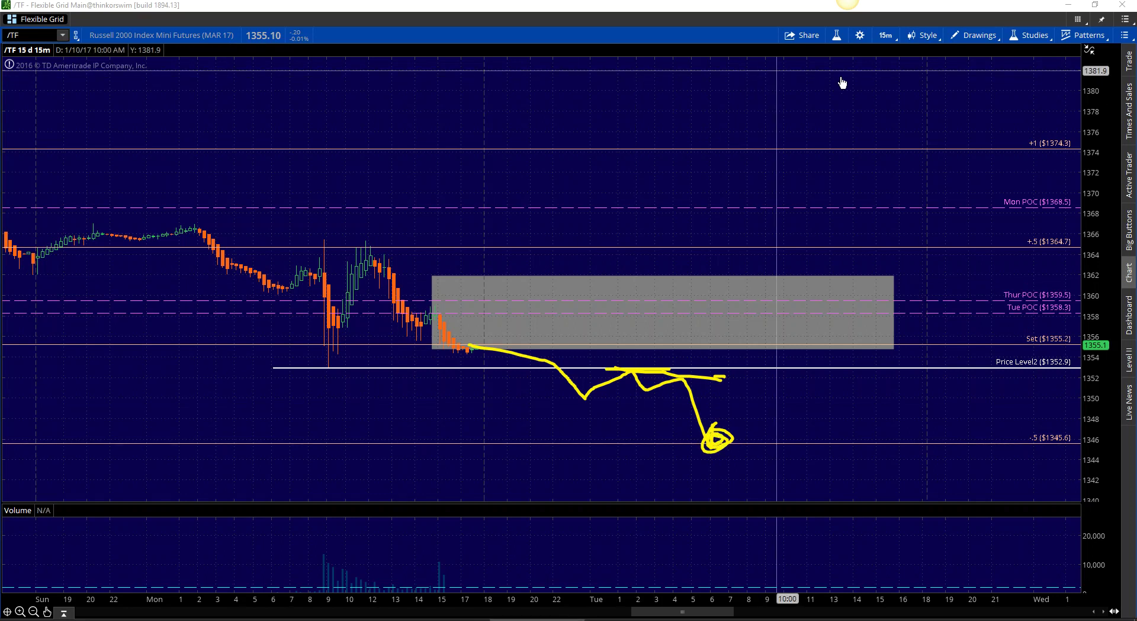
{"action": "left_click", "coordinate": [885, 35]}
{"action": "left_click", "coordinate": [875, 126]}
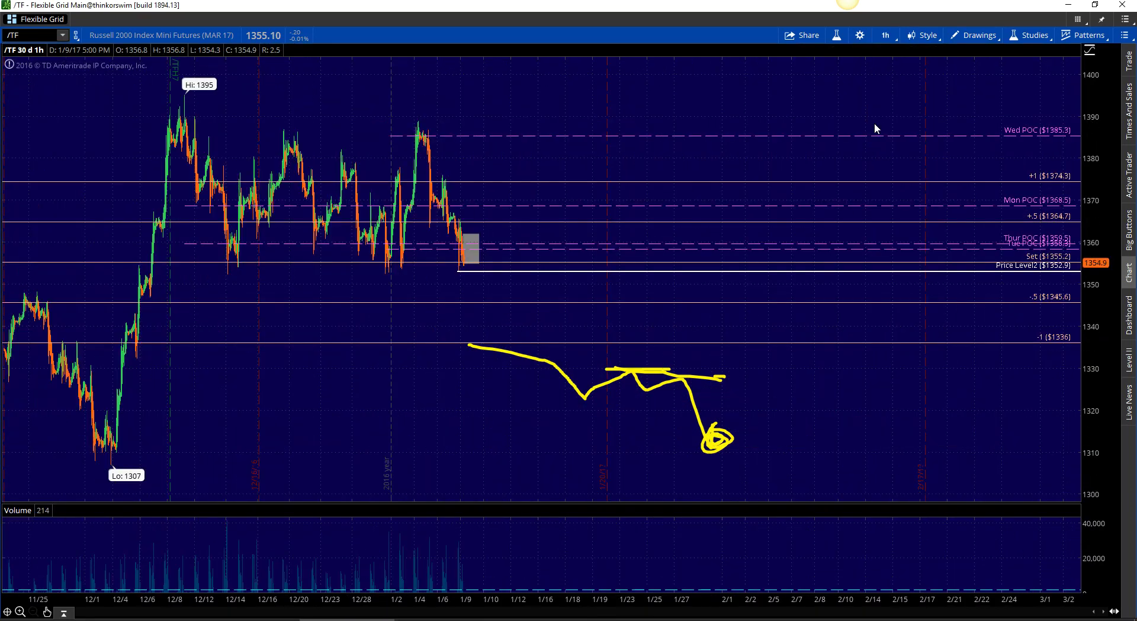
Clear old sketches, mark the late-November peak and the -.5 crossing, then erase them
{"action": "left_click", "coordinate": [847, 1]}
{"action": "mouse_move", "coordinate": [474, 299]}
{"action": "left_mouse_down"}
{"action": "mouse_move", "coordinate": [492, 295]}
{"action": "mouse_move", "coordinate": [476, 300]}
{"action": "left_mouse_up"}
{"action": "mouse_move", "coordinate": [39, 302]}
{"action": "left_mouse_down"}
{"action": "mouse_move", "coordinate": [29, 297]}
{"action": "mouse_move", "coordinate": [42, 305]}
{"action": "mouse_move", "coordinate": [9, 320]}
{"action": "mouse_move", "coordinate": [46, 295]}
{"action": "mouse_move", "coordinate": [23, 302]}
{"action": "mouse_move", "coordinate": [42, 296]}
{"action": "mouse_move", "coordinate": [33, 318]}
{"action": "left_mouse_up"}
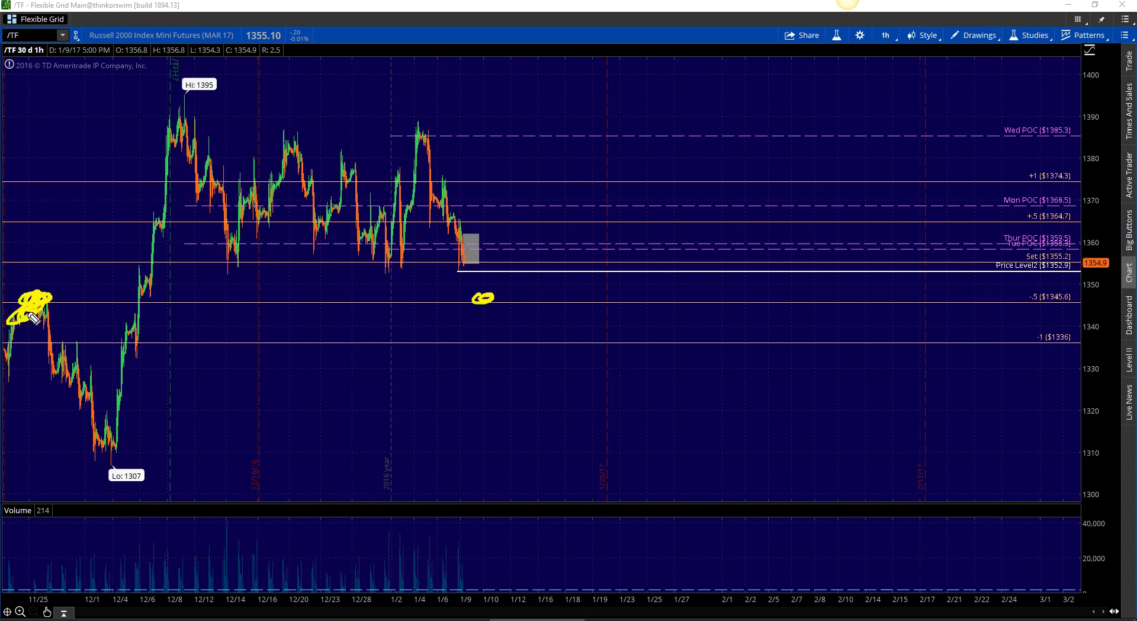
{"action": "mouse_move", "coordinate": [135, 309]}
{"action": "left_mouse_down"}
{"action": "mouse_move", "coordinate": [160, 299]}
{"action": "mouse_move", "coordinate": [234, 52]}
{"action": "left_mouse_up"}
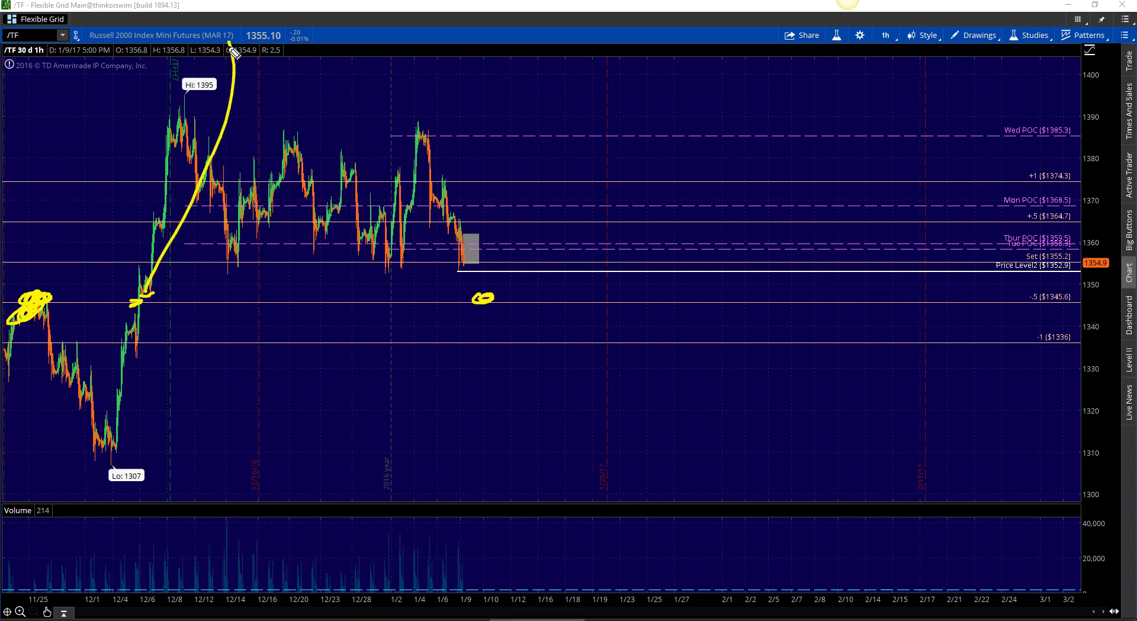
{"action": "key", "text": "Escape"}
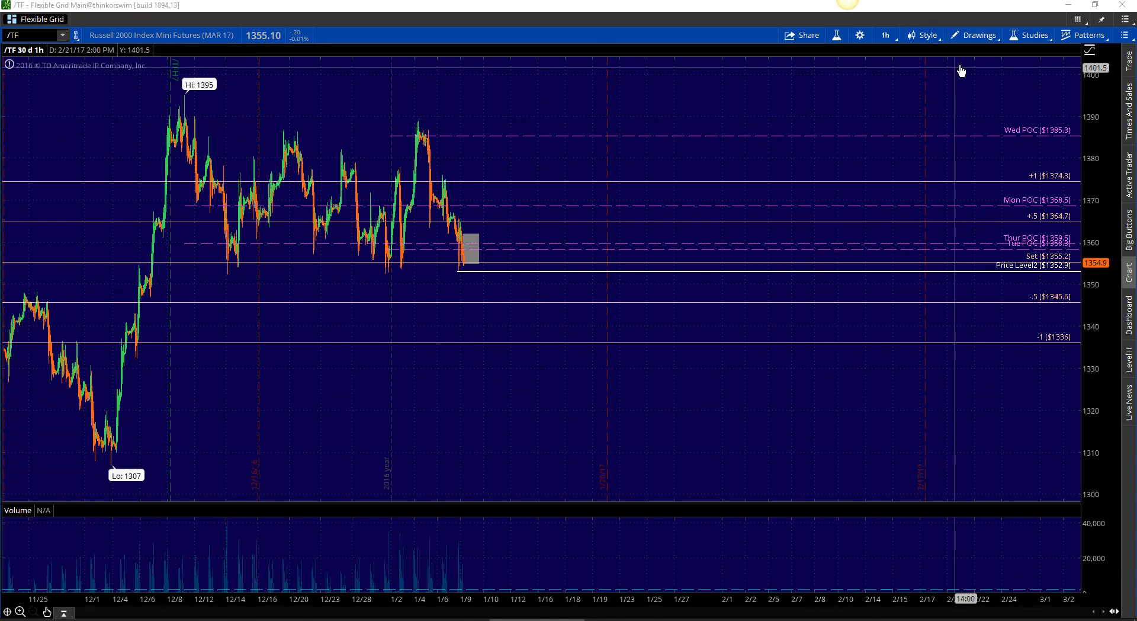
With the pointer, zoom into late November up to 1395, annotate the -.5 touches, then erase
{"action": "left_click", "coordinate": [976, 36]}
{"action": "left_click", "coordinate": [865, 71]}
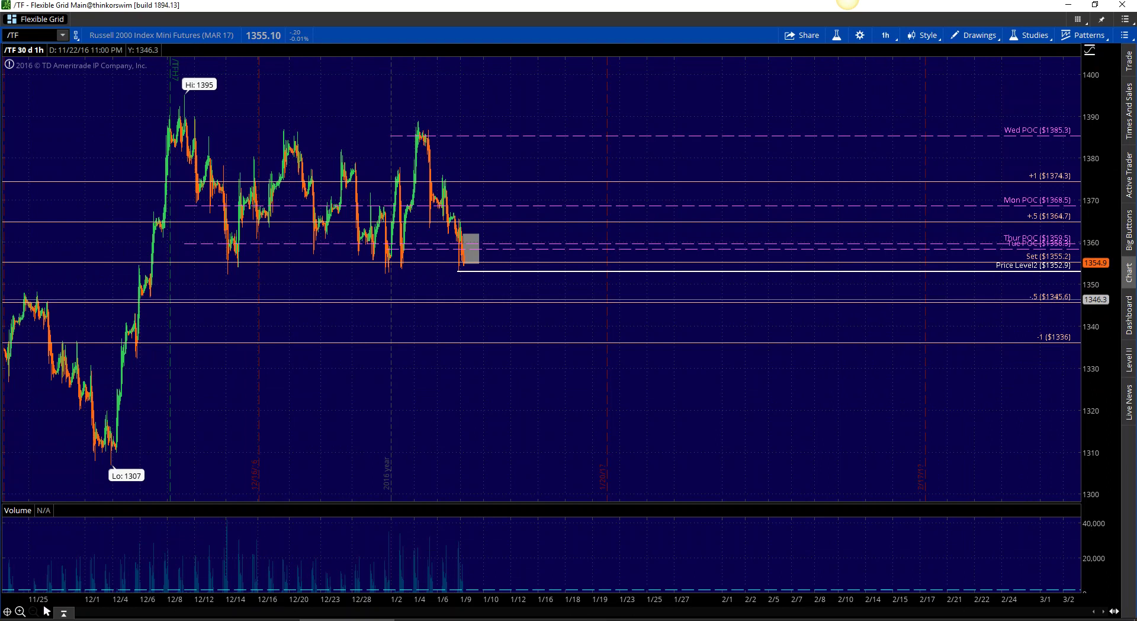
{"action": "left_click_drag", "start_coordinate": [17, 284], "coordinate": [189, 271]}
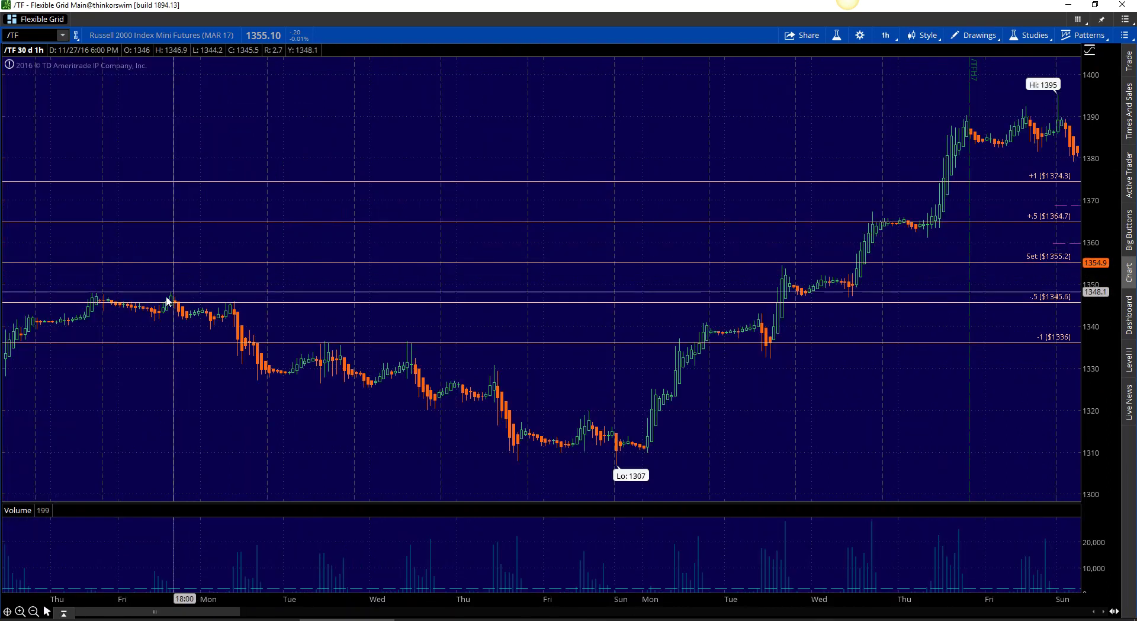
{"action": "mouse_move", "coordinate": [68, 298]}
{"action": "left_mouse_down"}
{"action": "mouse_move", "coordinate": [231, 303]}
{"action": "mouse_move", "coordinate": [101, 312]}
{"action": "mouse_move", "coordinate": [225, 305]}
{"action": "left_mouse_up"}
{"action": "mouse_move", "coordinate": [770, 309]}
{"action": "left_mouse_down"}
{"action": "mouse_move", "coordinate": [865, 293]}
{"action": "mouse_move", "coordinate": [820, 303]}
{"action": "mouse_move", "coordinate": [847, 303]}
{"action": "mouse_move", "coordinate": [966, 106]}
{"action": "left_mouse_up"}
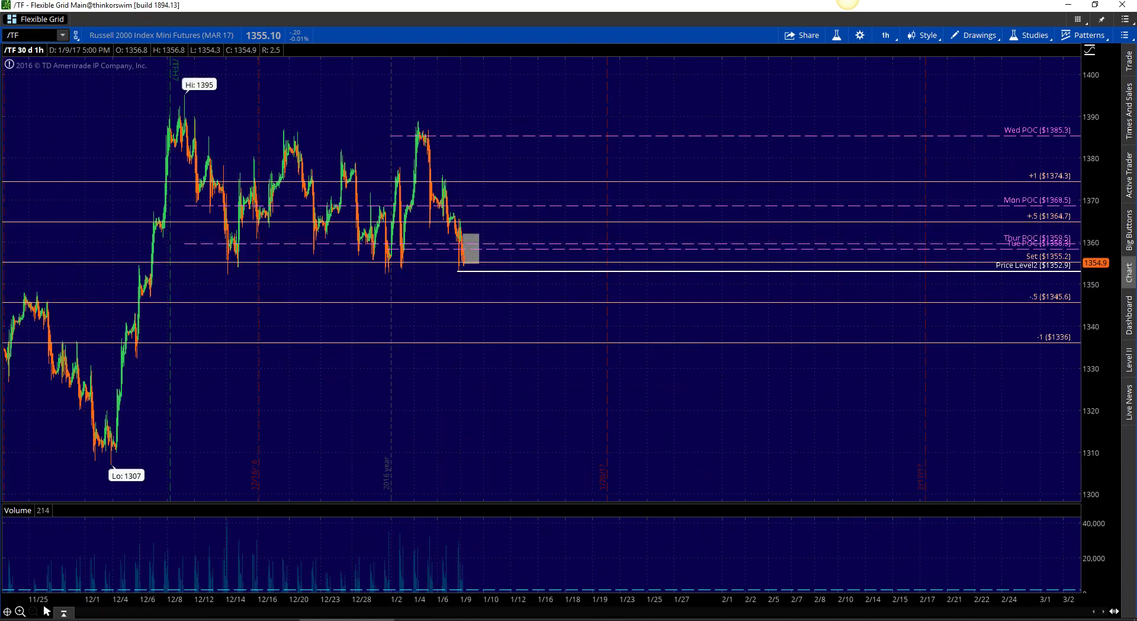
{"action": "mouse_move", "coordinate": [471, 299]}
{"action": "left_mouse_down"}
{"action": "mouse_move", "coordinate": [462, 301]}
{"action": "mouse_move", "coordinate": [500, 303]}
{"action": "mouse_move", "coordinate": [512, 286]}
{"action": "mouse_move", "coordinate": [512, 304]}
{"action": "left_mouse_up"}
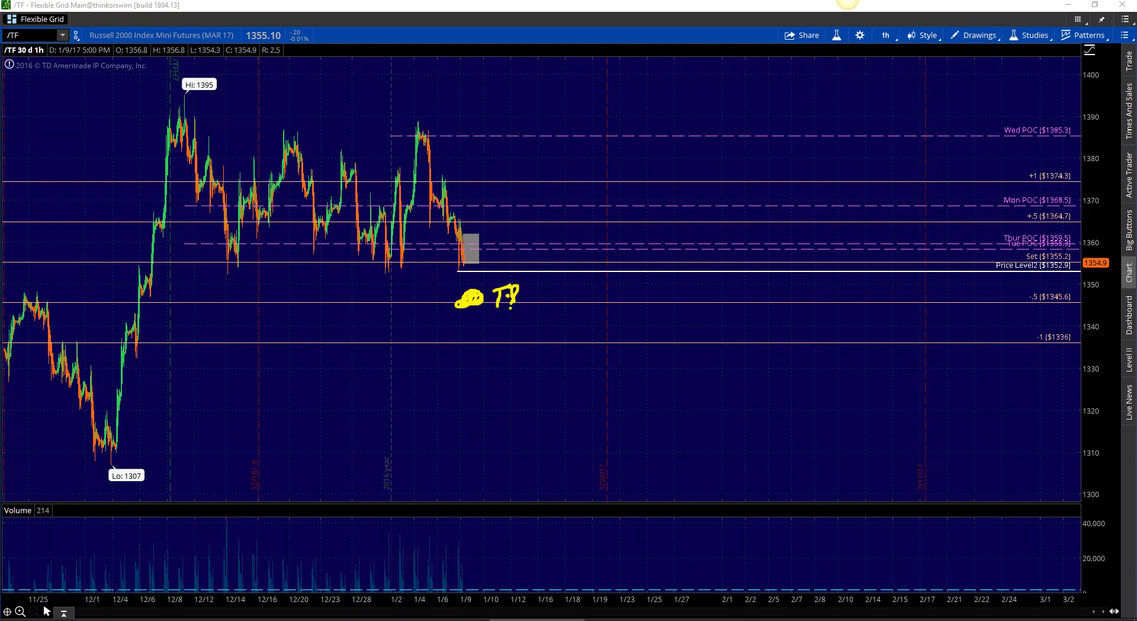
{"action": "key", "text": "Escape"}
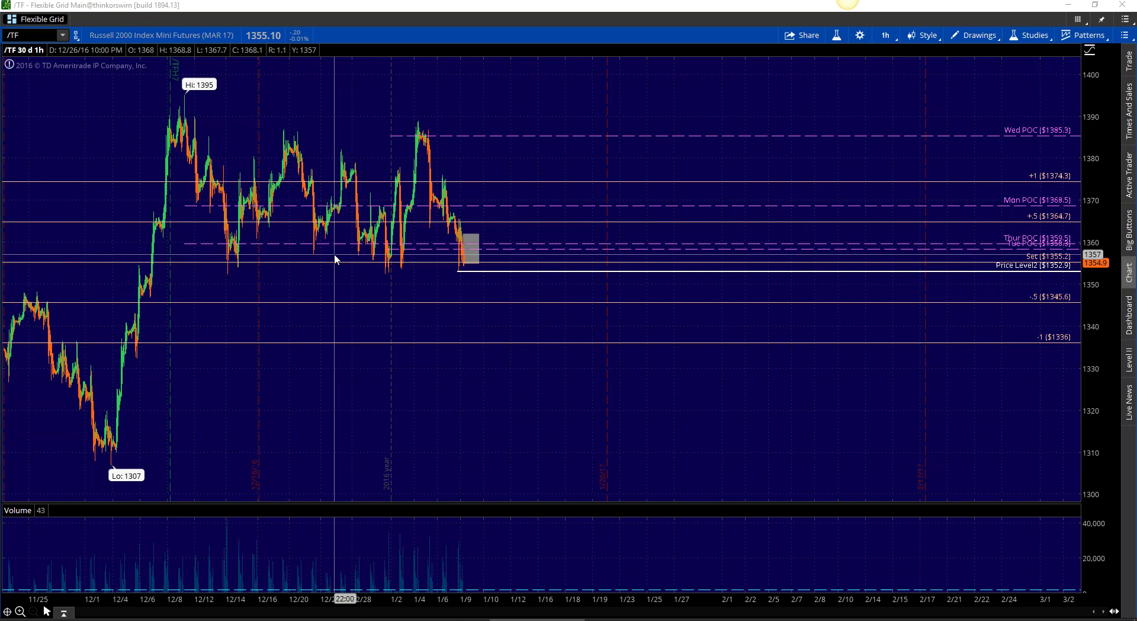
Set the grid's /TF chart to 3 Y : W zoomed on the last year, then show /ES 15m
{"action": "left_click", "coordinate": [442, 620]}
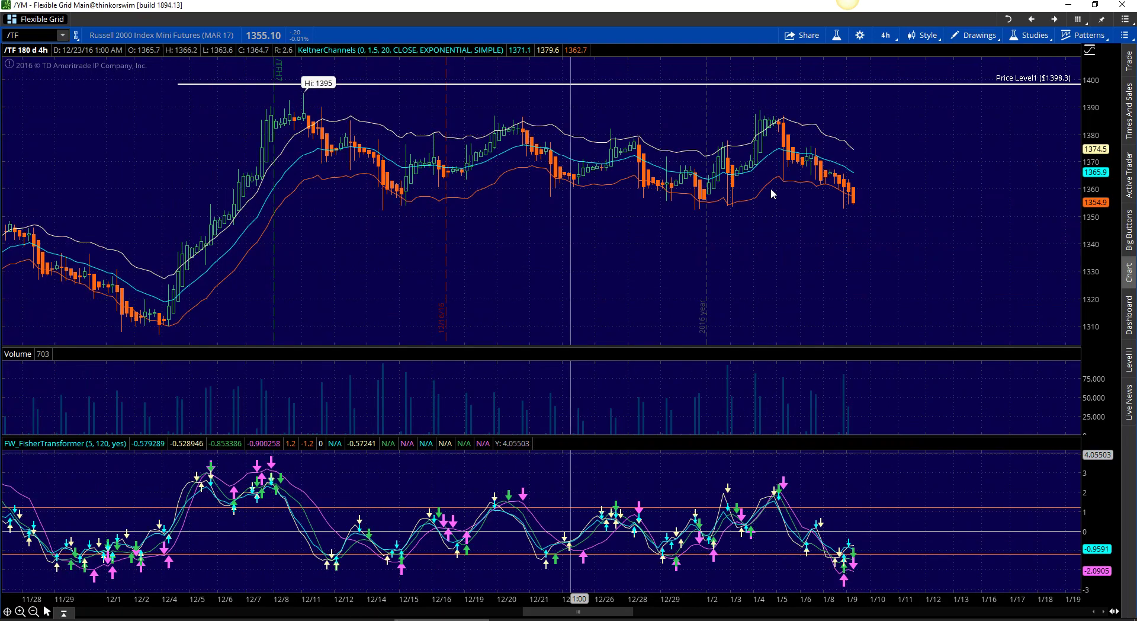
{"action": "left_click", "coordinate": [893, 40]}
{"action": "left_click", "coordinate": [872, 178]}
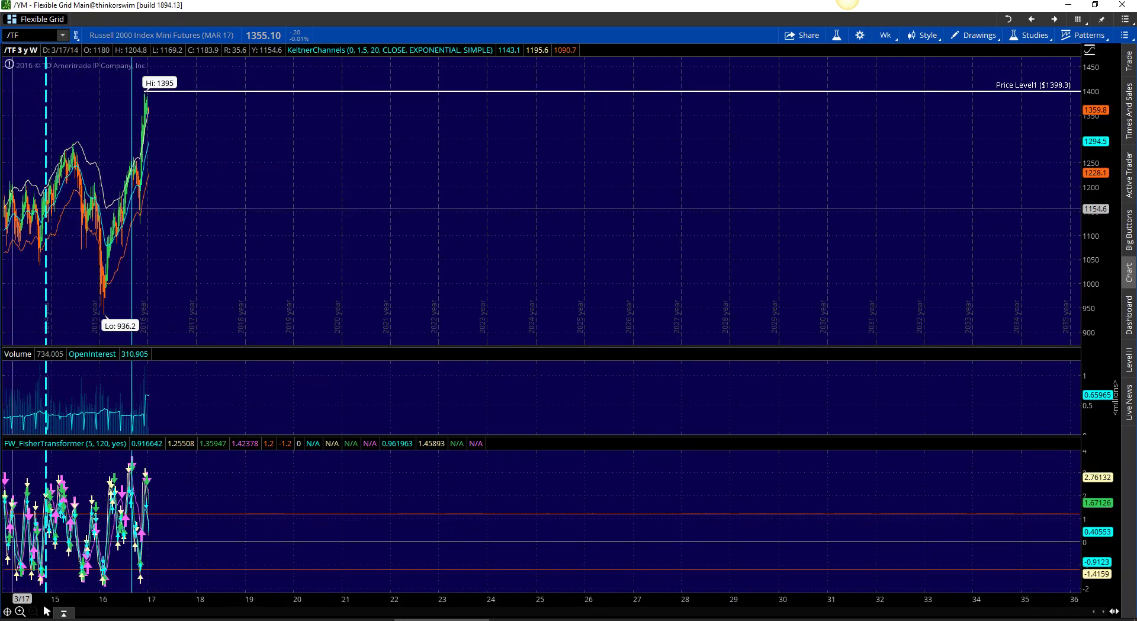
{"action": "left_click_drag", "start_coordinate": [107, 156], "coordinate": [232, 155]}
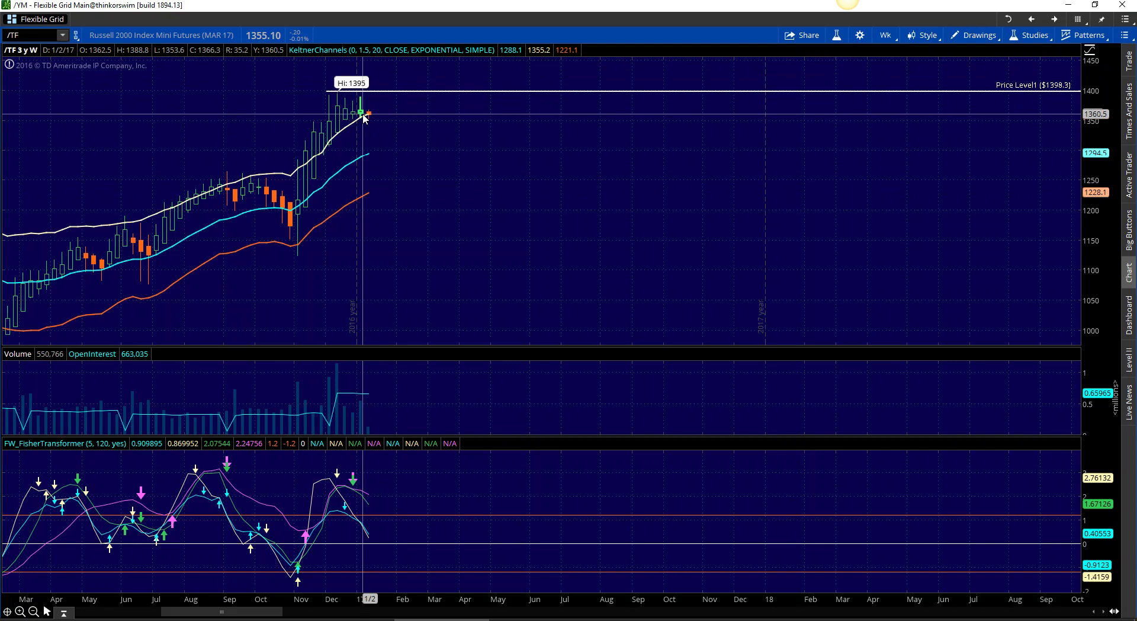
{"action": "left_click", "coordinate": [253, 618]}
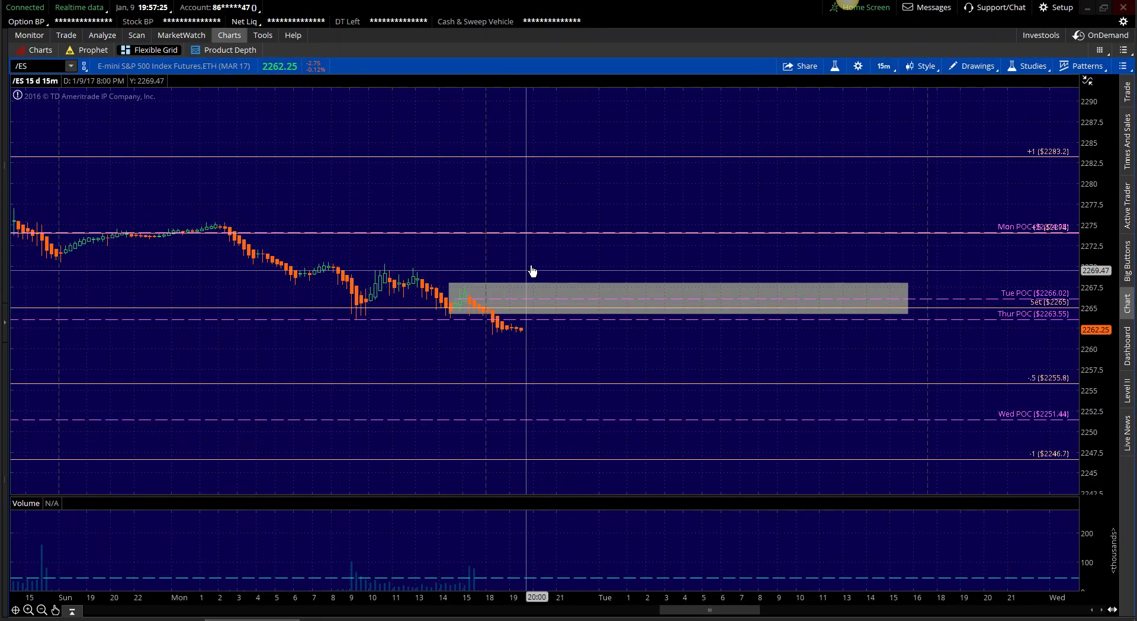